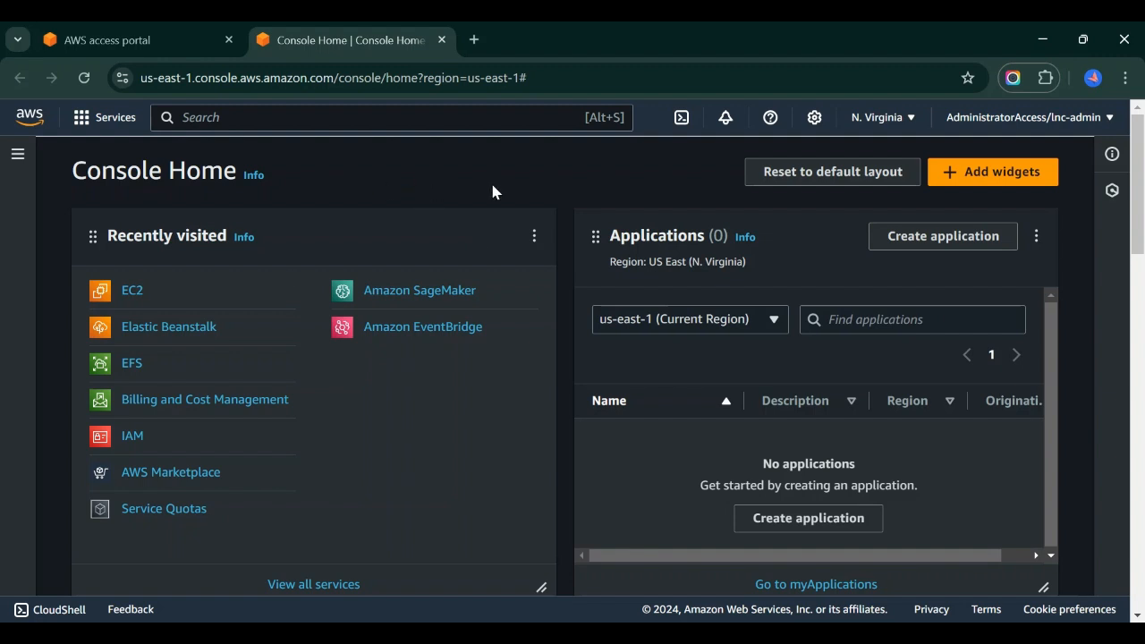
Start launching EC2 instances with the name "my web instance 1" and set the number of instances to 2
click(133, 291)
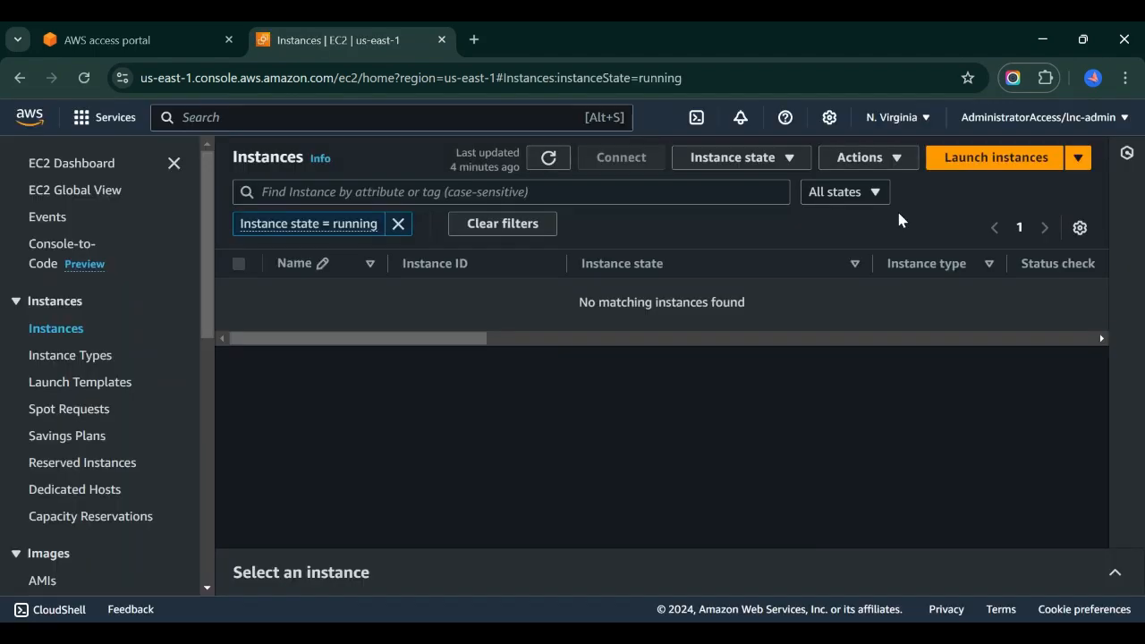
click(985, 161)
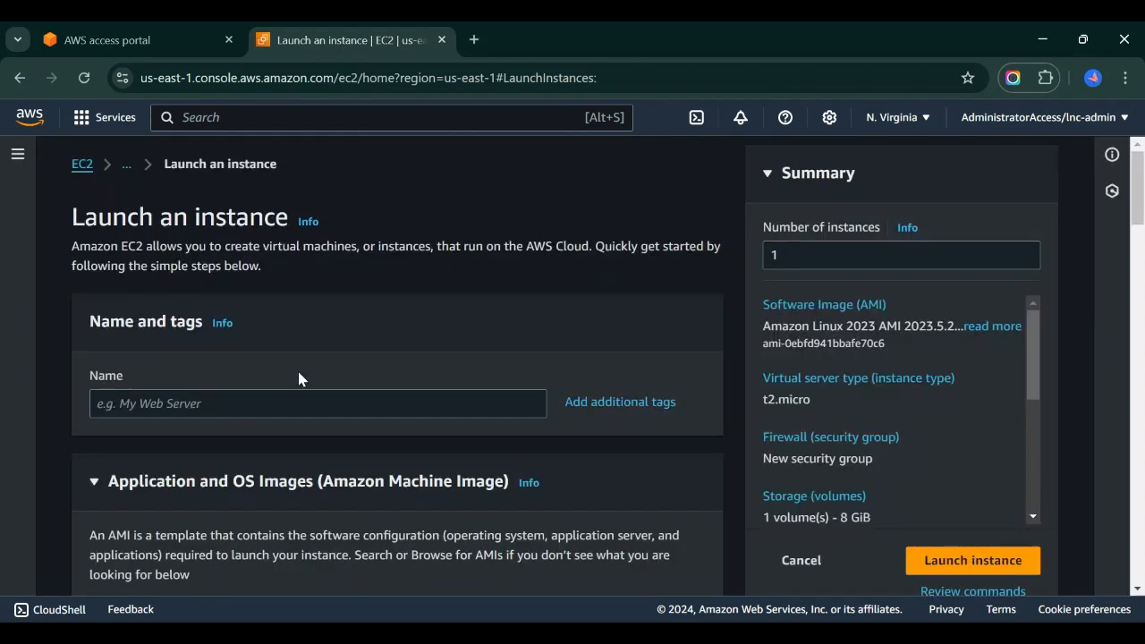
click(164, 404)
text(my web instance 1)
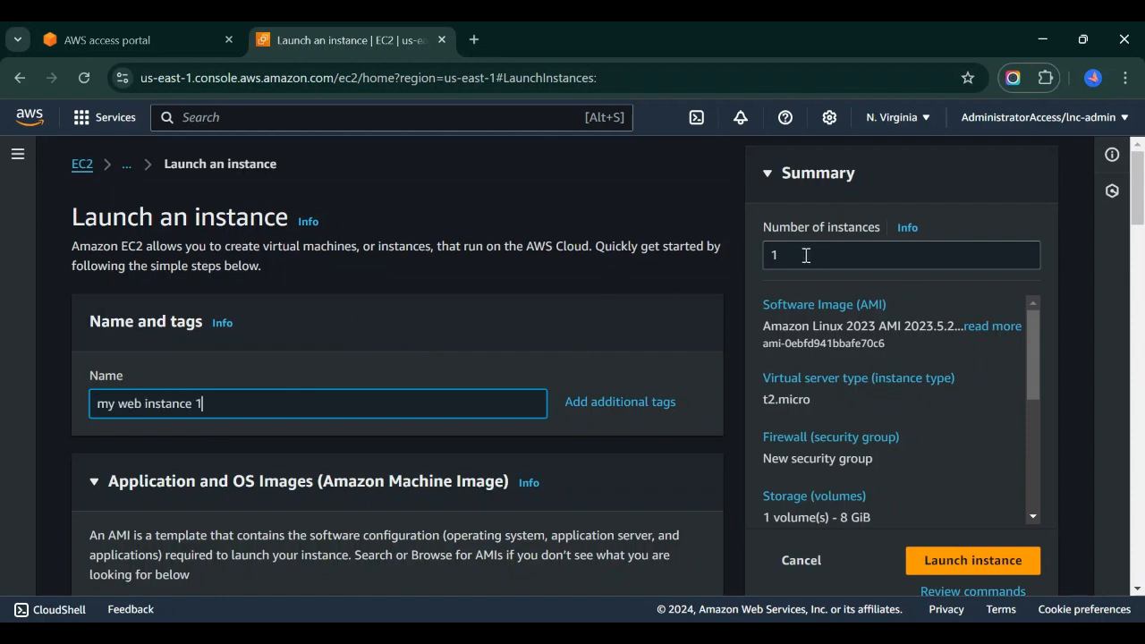
double_click(767, 254)
text(2)
Keep the Amazon Linux 2023 image and choose to proceed without a key pair for login
scroll(365, 452, down, 6)
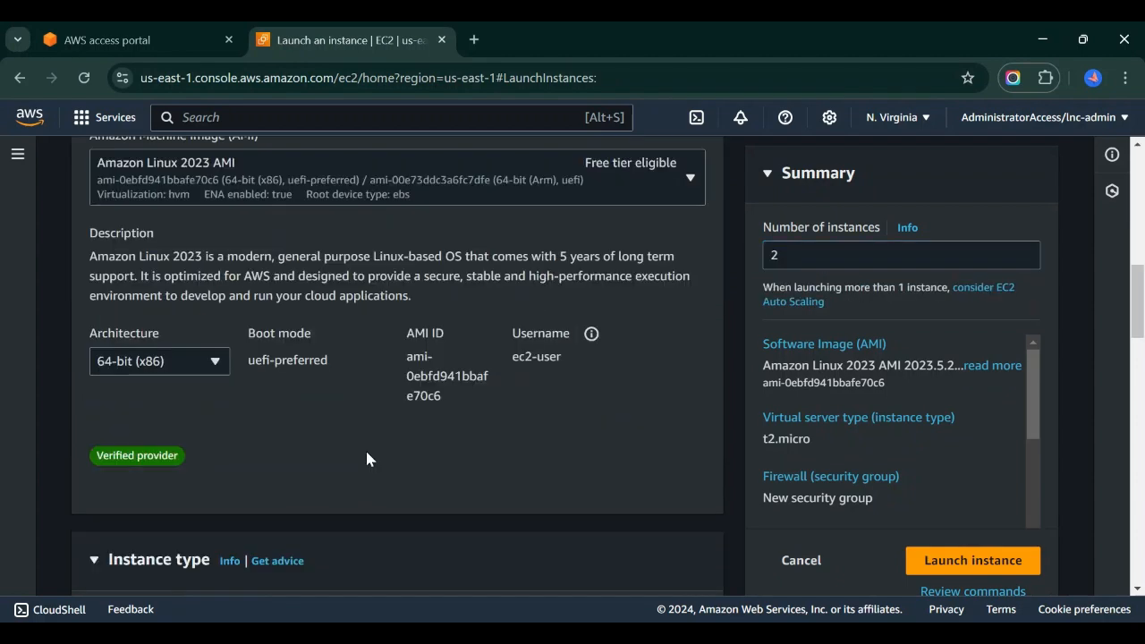
scroll(367, 459, down, 5)
scroll(367, 459, up, 5)
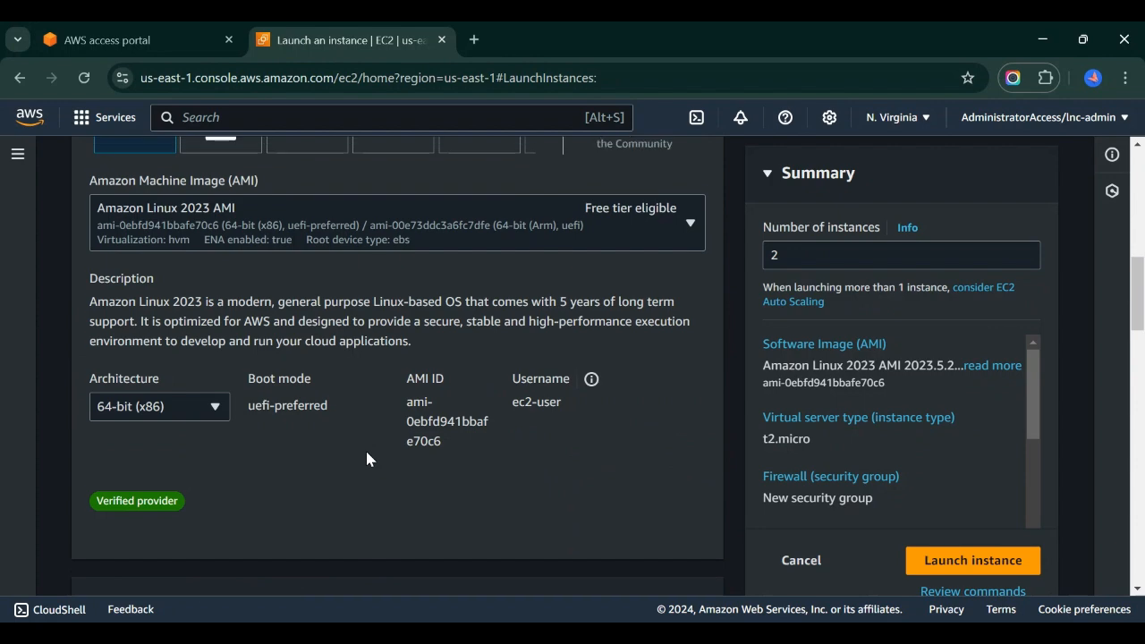
scroll(367, 459, down, 5)
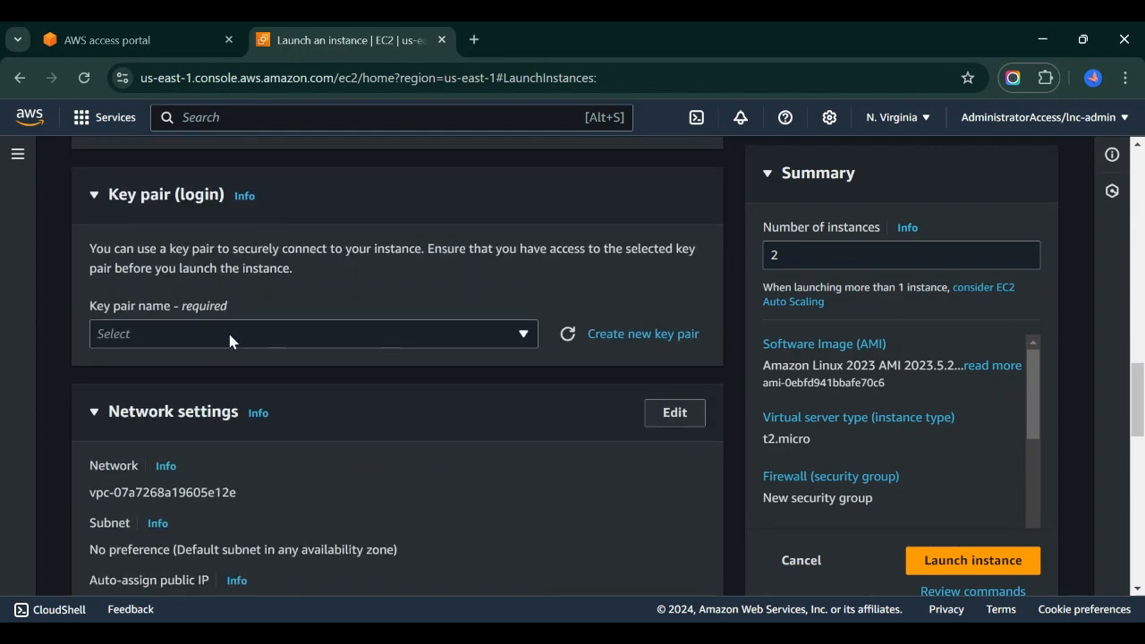
click(230, 340)
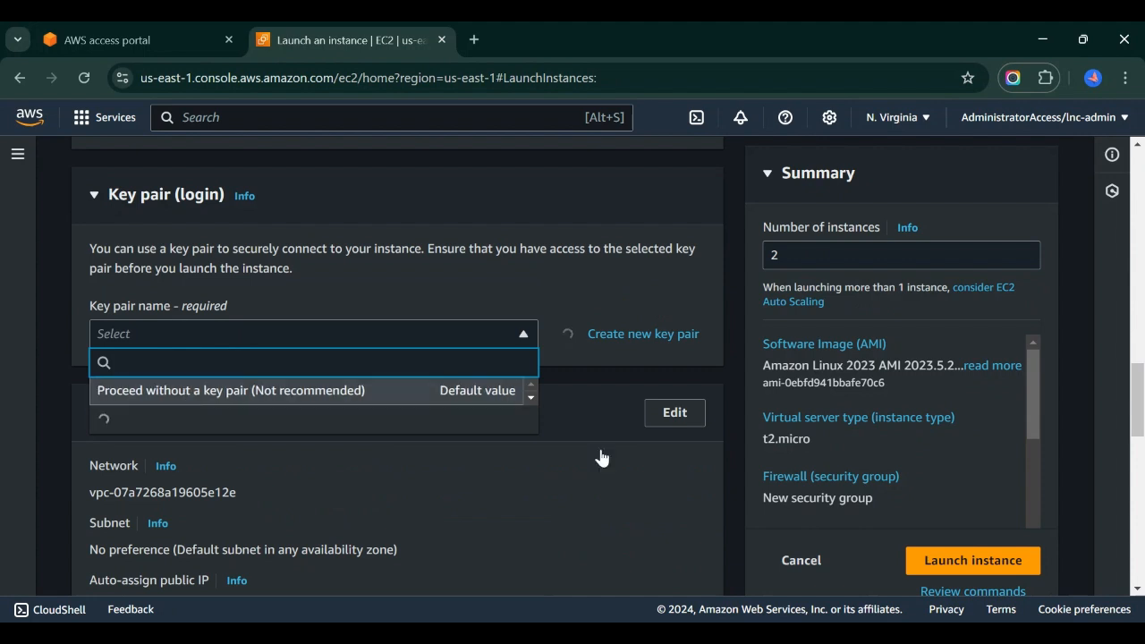
click(268, 390)
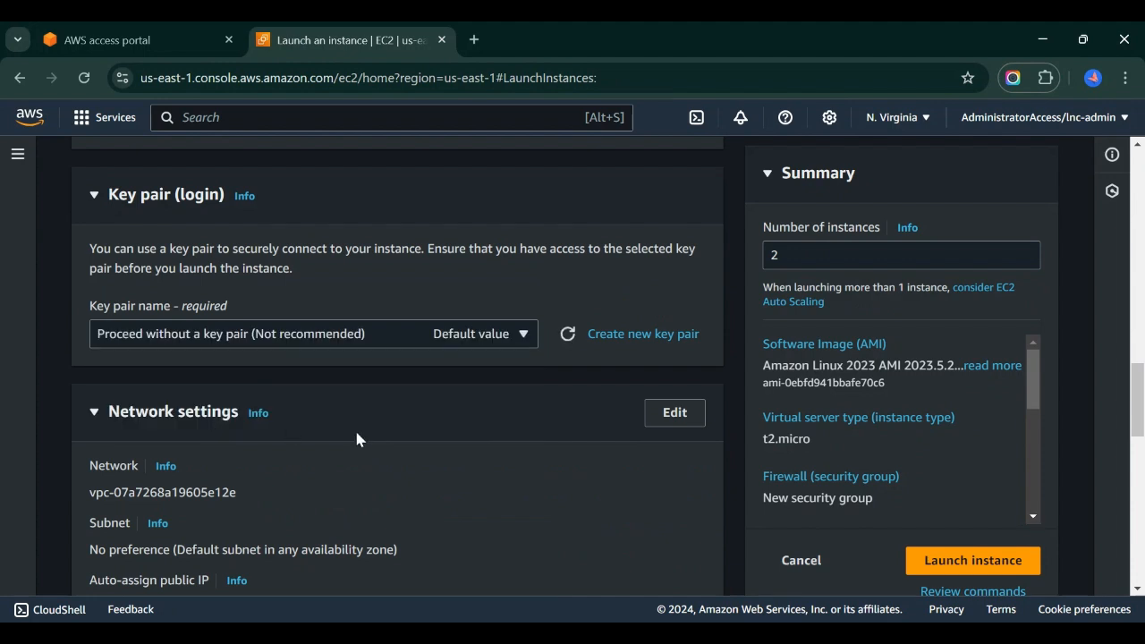
Edit the network settings, naming the new security group alb-demo and replacing launch-wizard-1 with alb-demo in its description
scroll(356, 440, down, 2)
scroll(356, 439, up, 2)
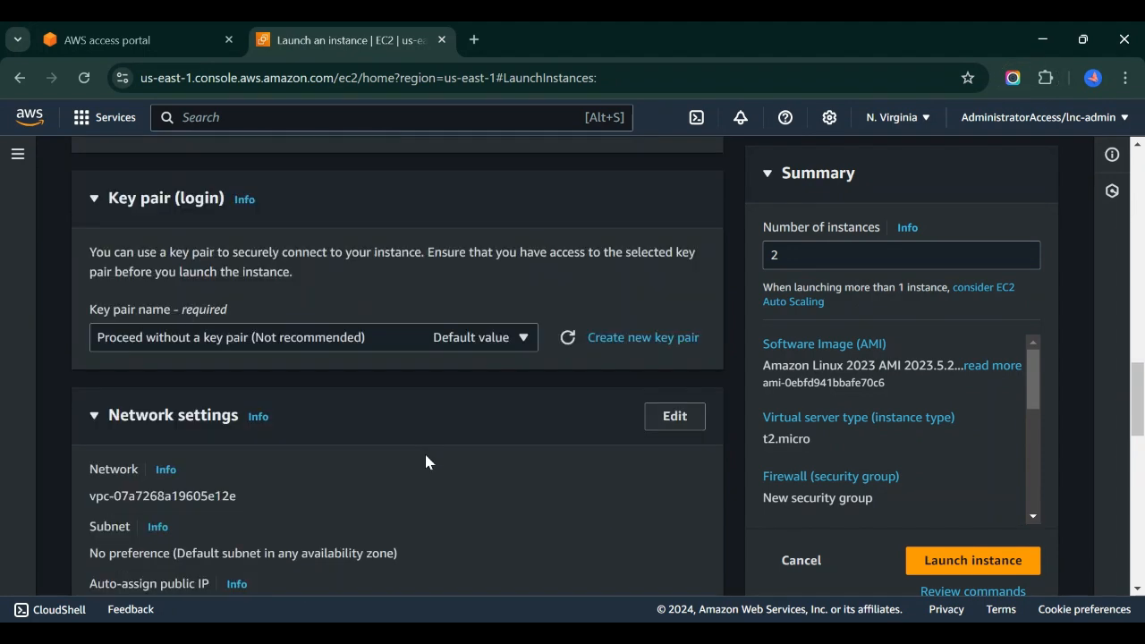
scroll(426, 461, down, 1)
click(685, 334)
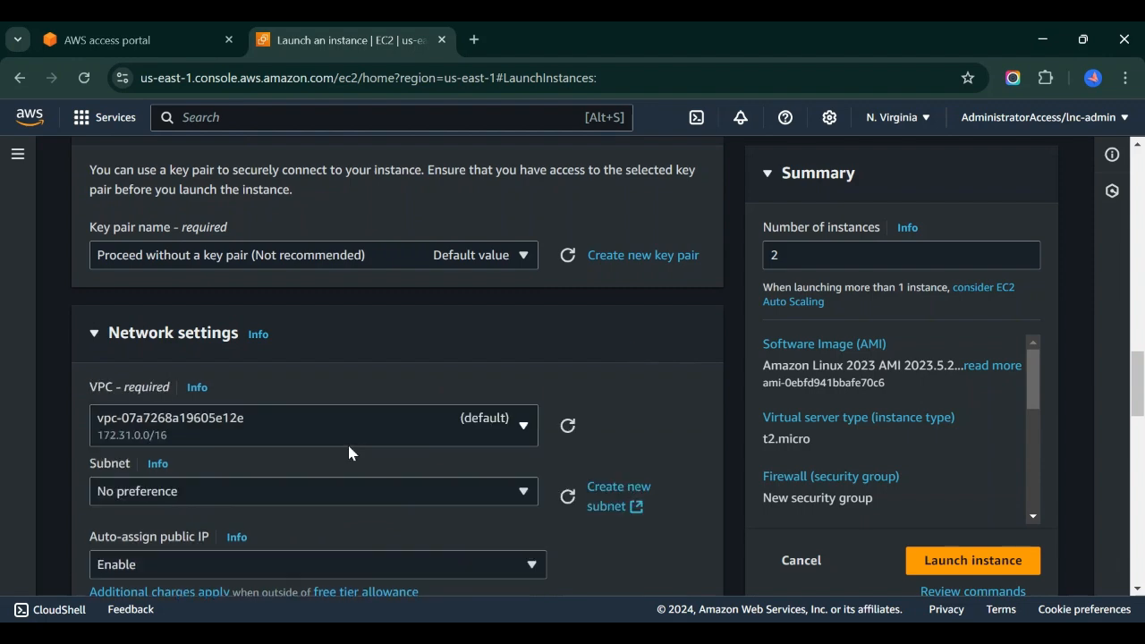
scroll(349, 451, down, 2)
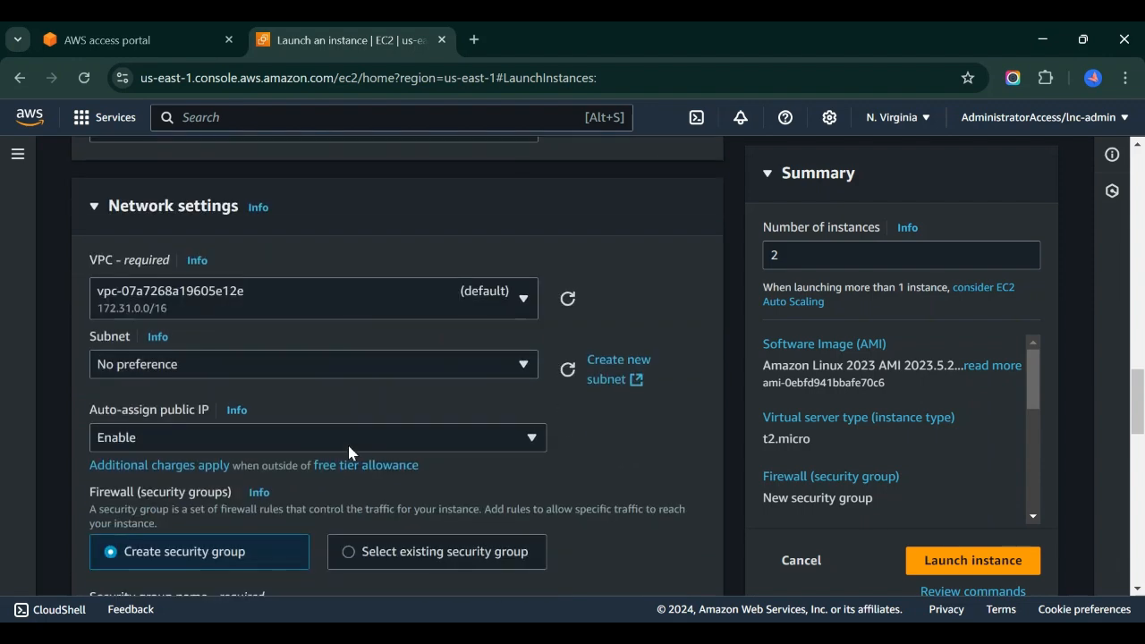
scroll(349, 451, down, 1)
scroll(349, 453, down, 2)
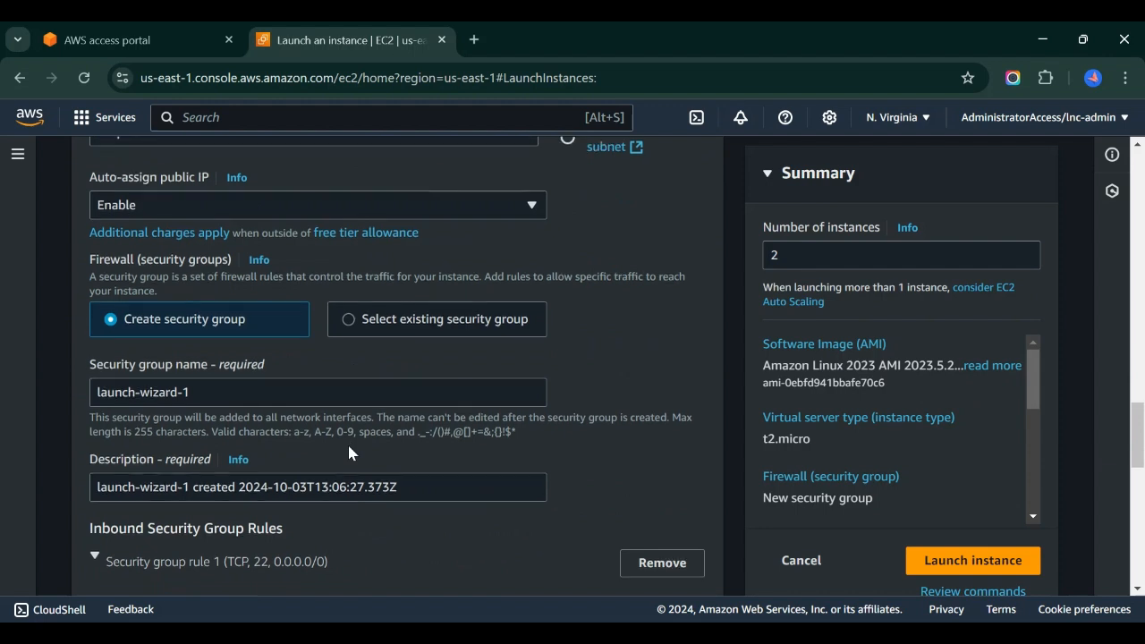
drag(195, 391, 55, 383)
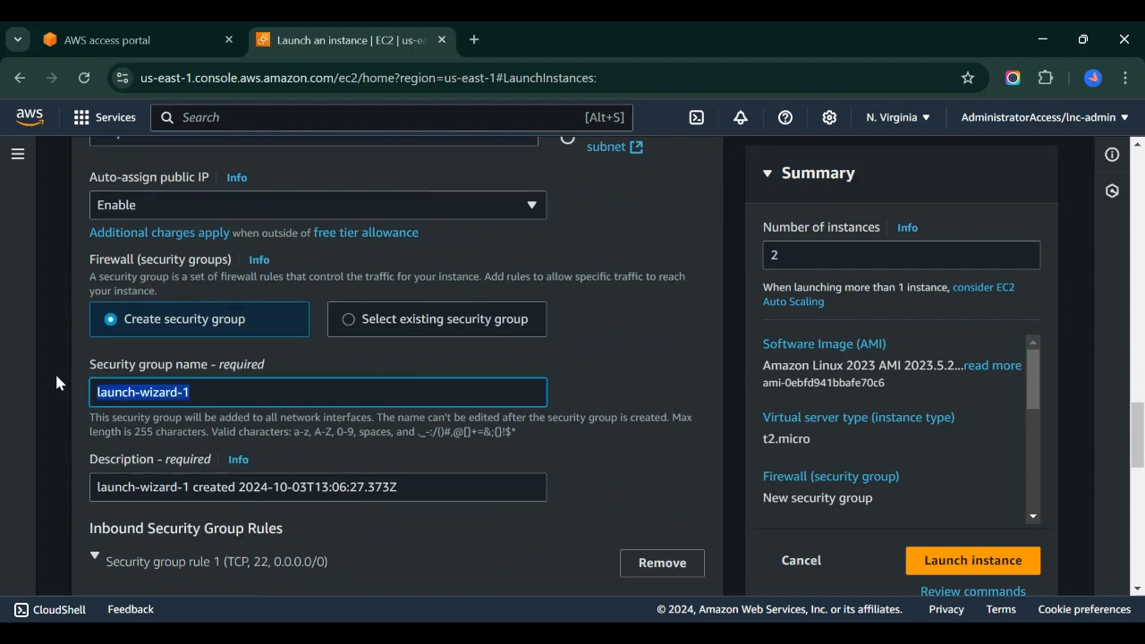
text(alb demo)
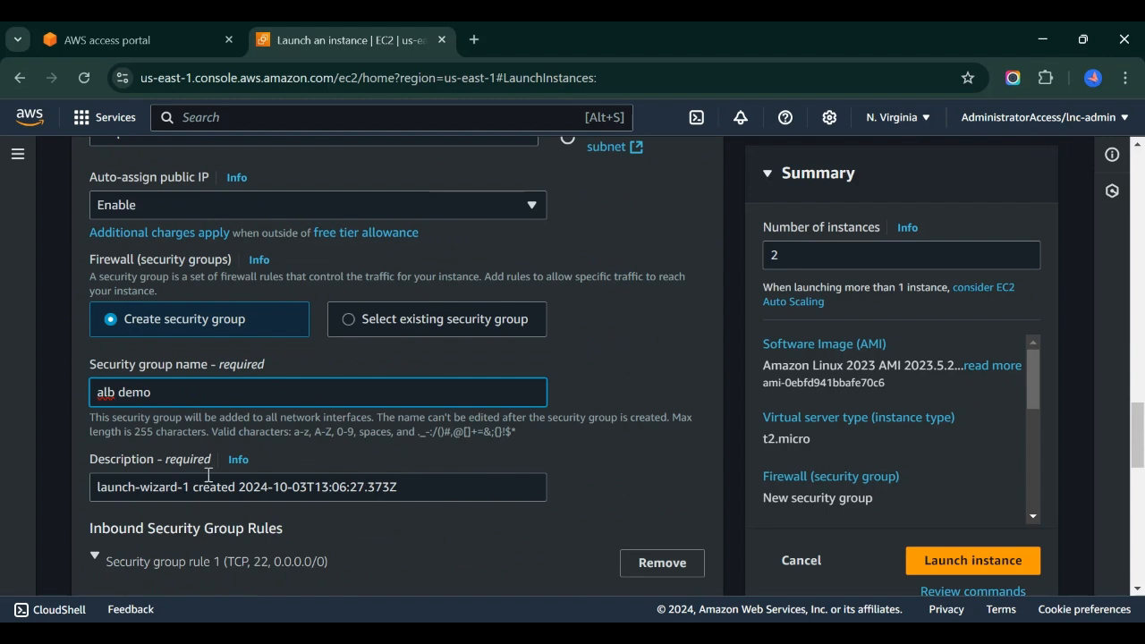
key(Left)
key(Left)
key(Left)
key(Left)
key(BackSpace)
text(-)
drag(189, 487, 62, 492)
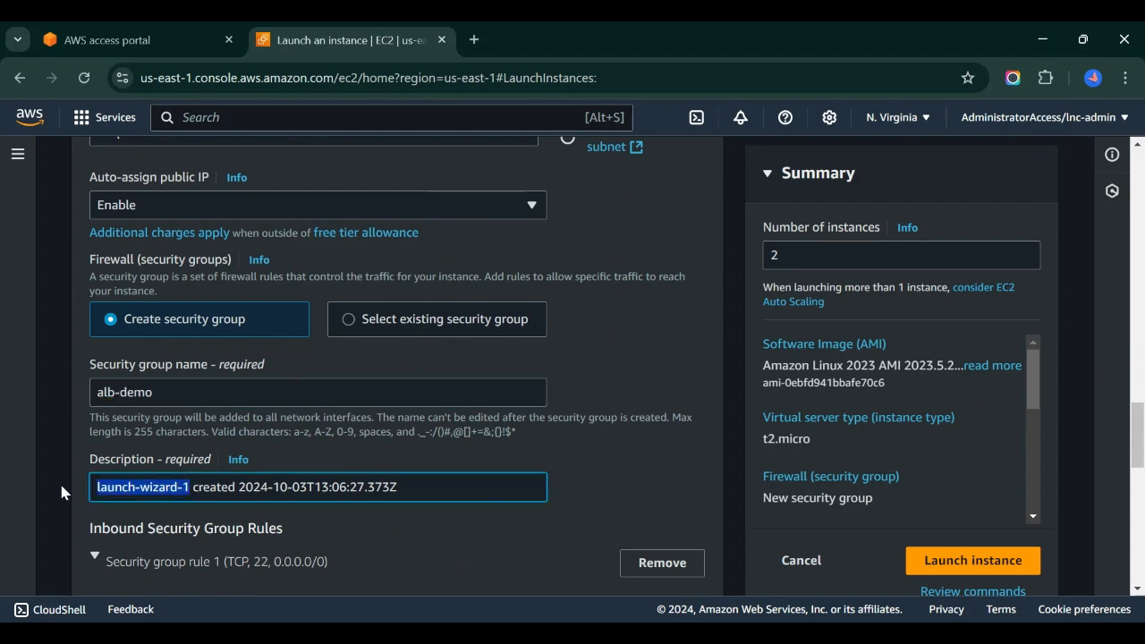
text(alb-demo)
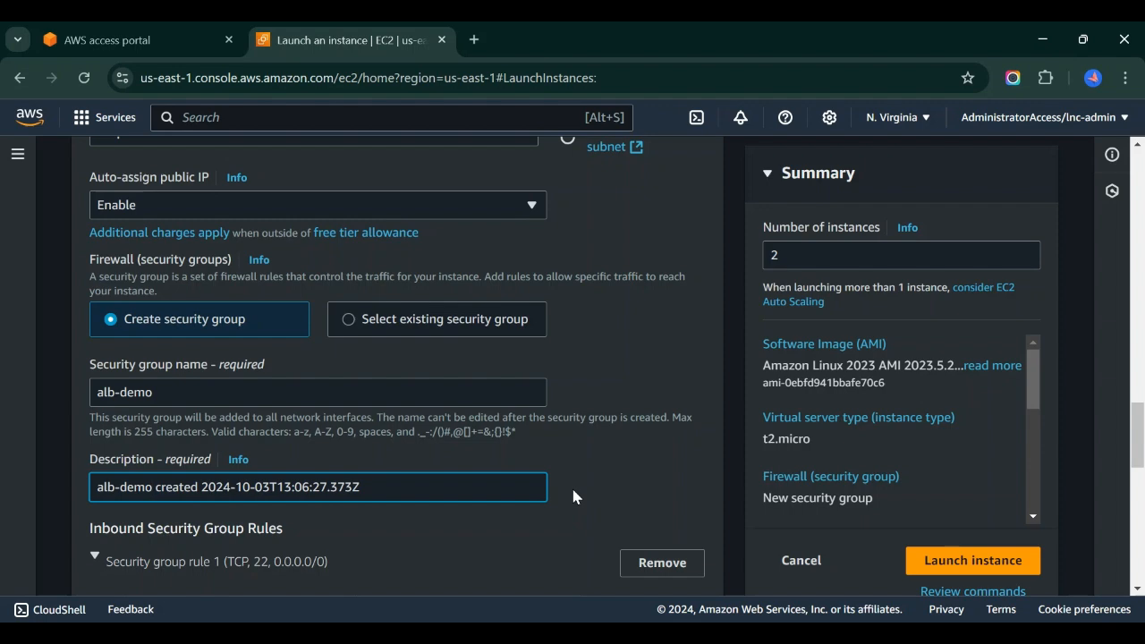
Replace the default port 22 inbound rule with an HTTP rule whose source type is Anywhere
scroll(572, 493, down, 1)
scroll(573, 496, down, 2)
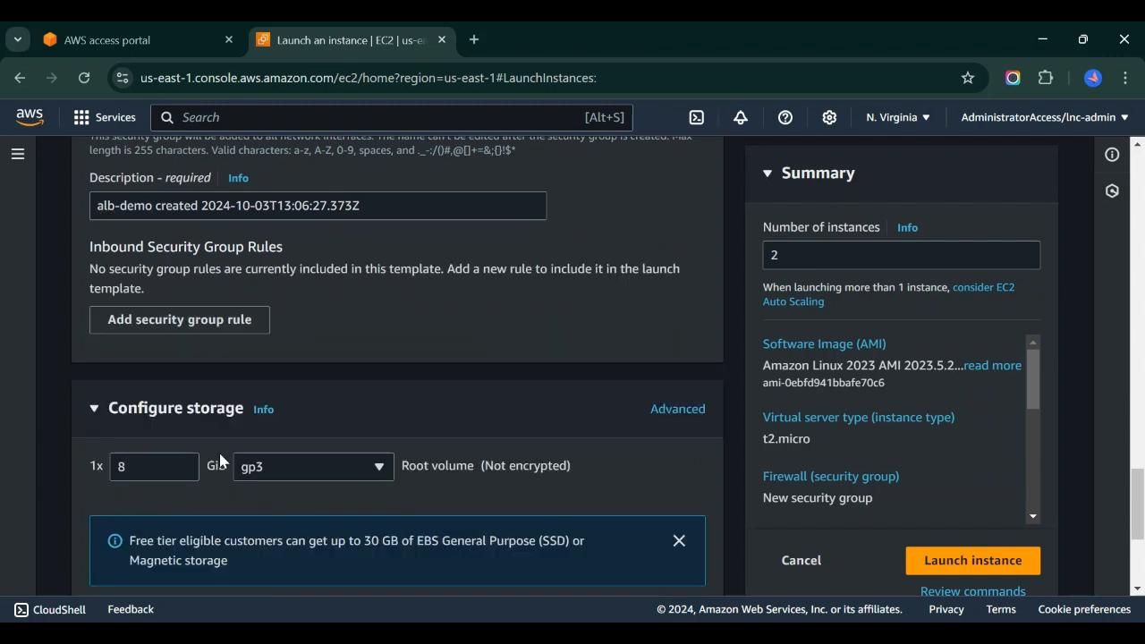
scroll(220, 460, up, 2)
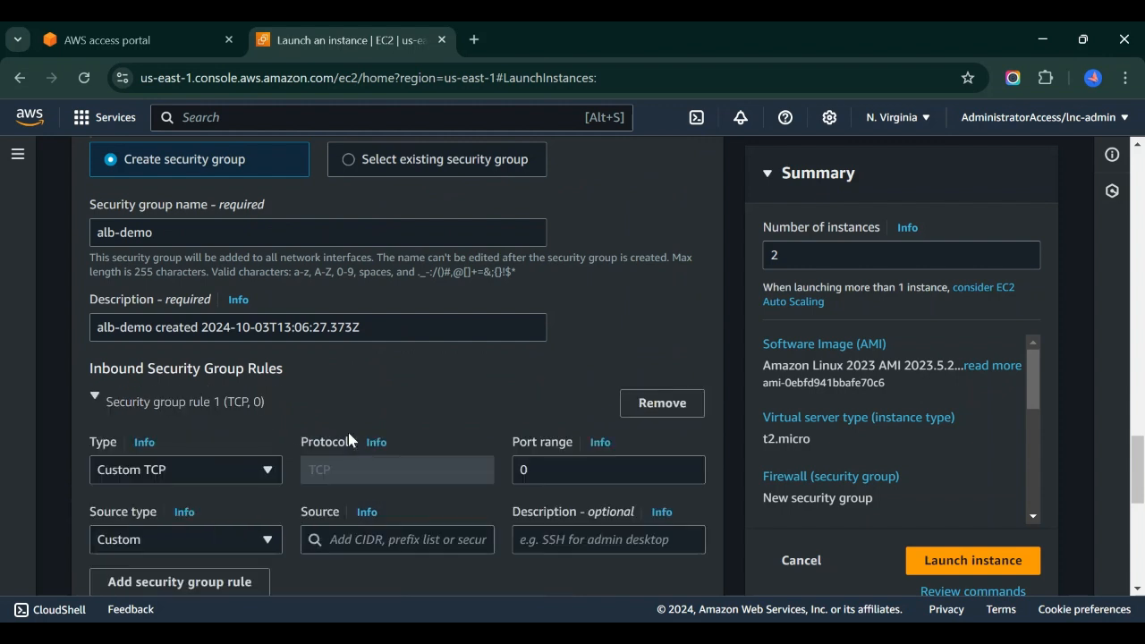
scroll(225, 439, down, 2)
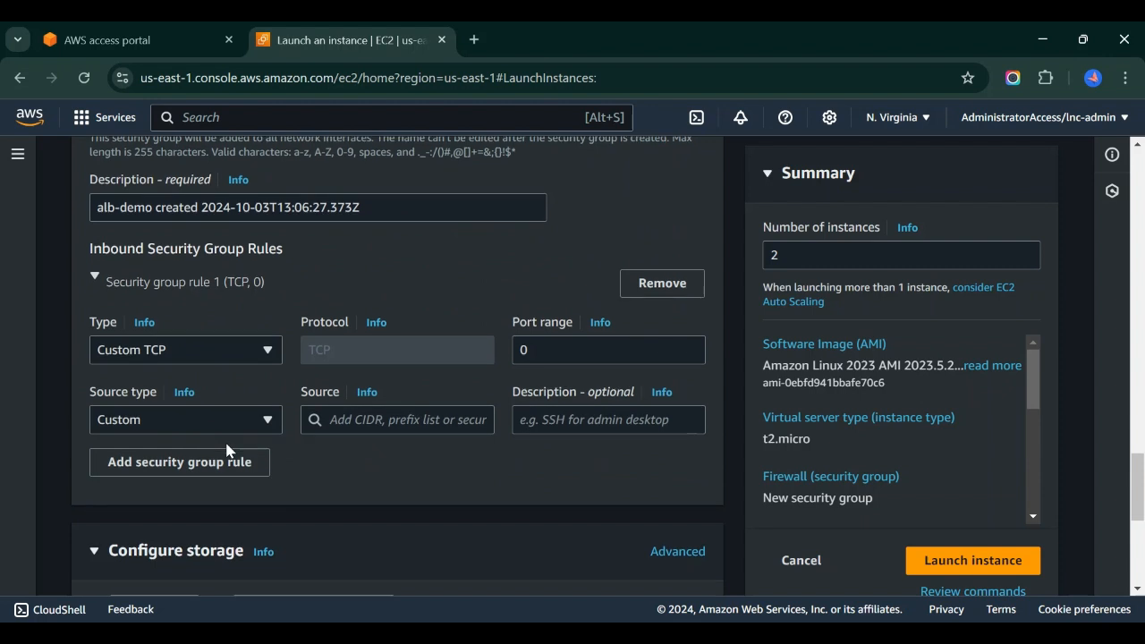
click(196, 342)
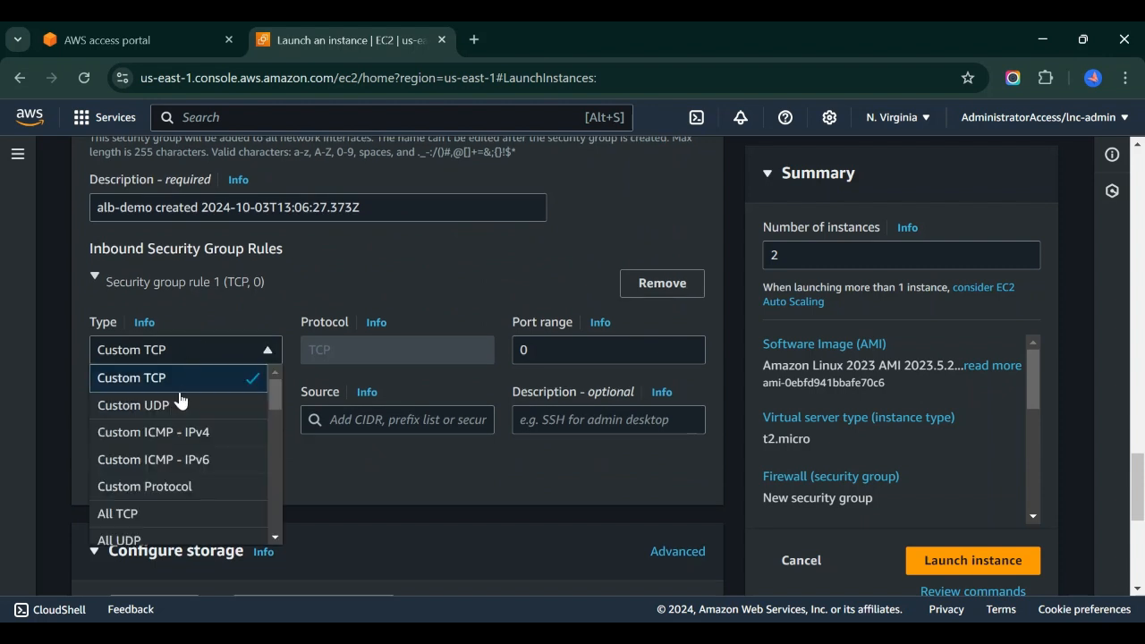
scroll(180, 461, down, 5)
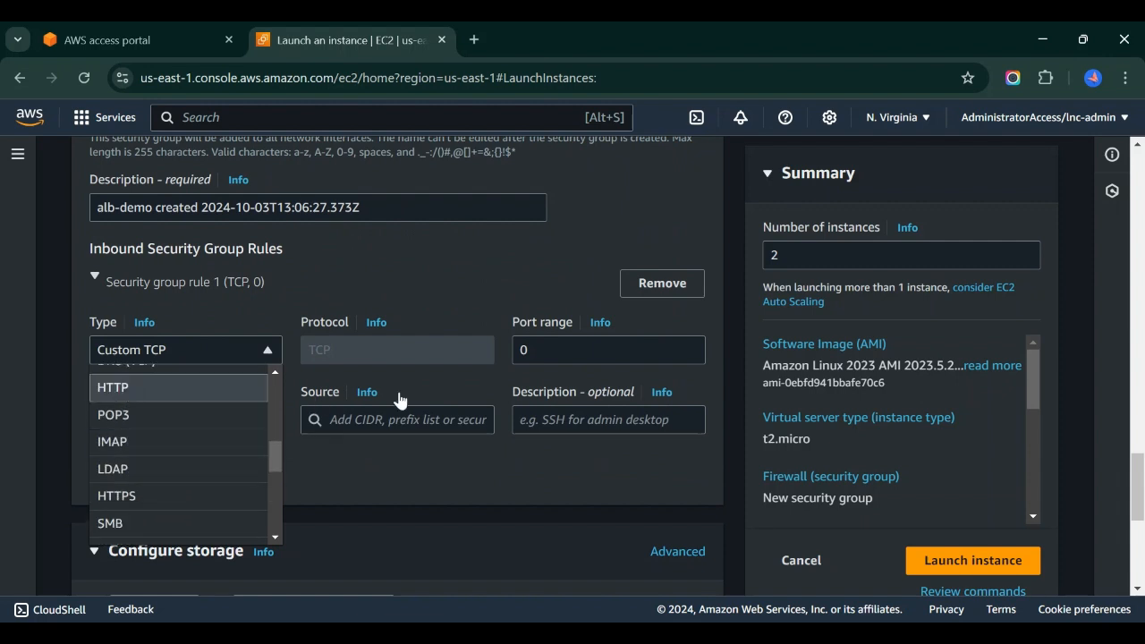
key(Return)
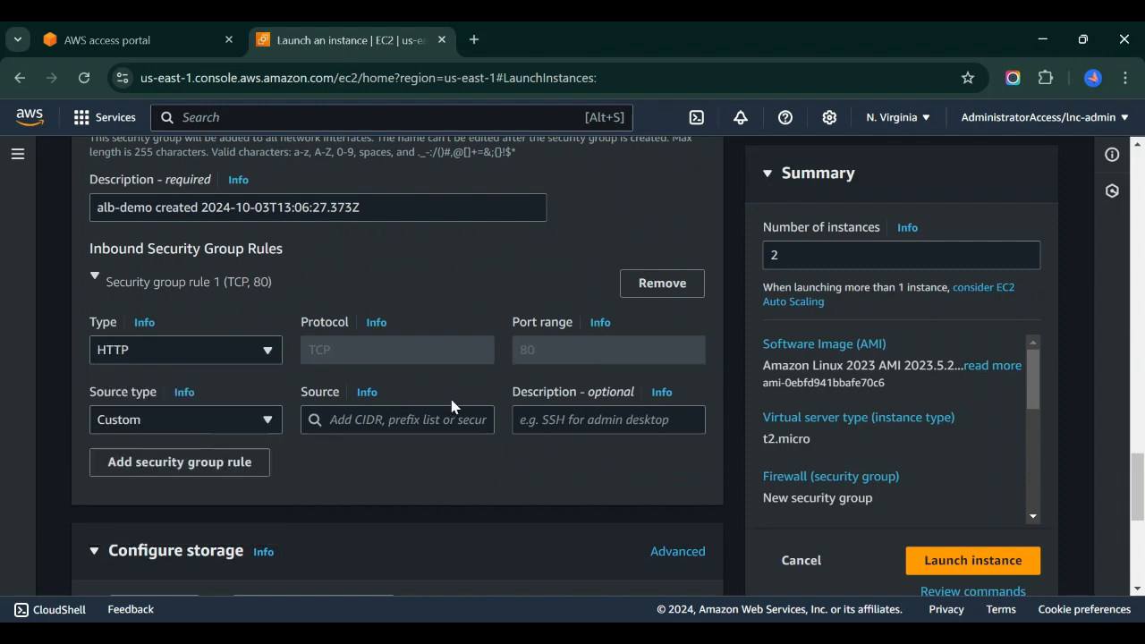
click(267, 420)
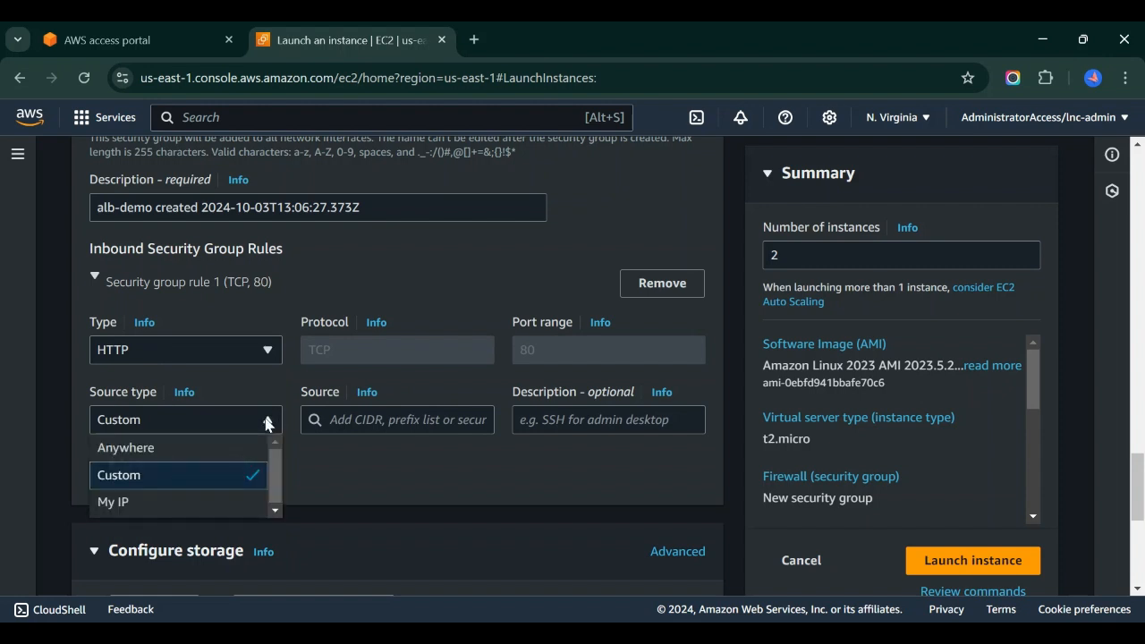
click(169, 453)
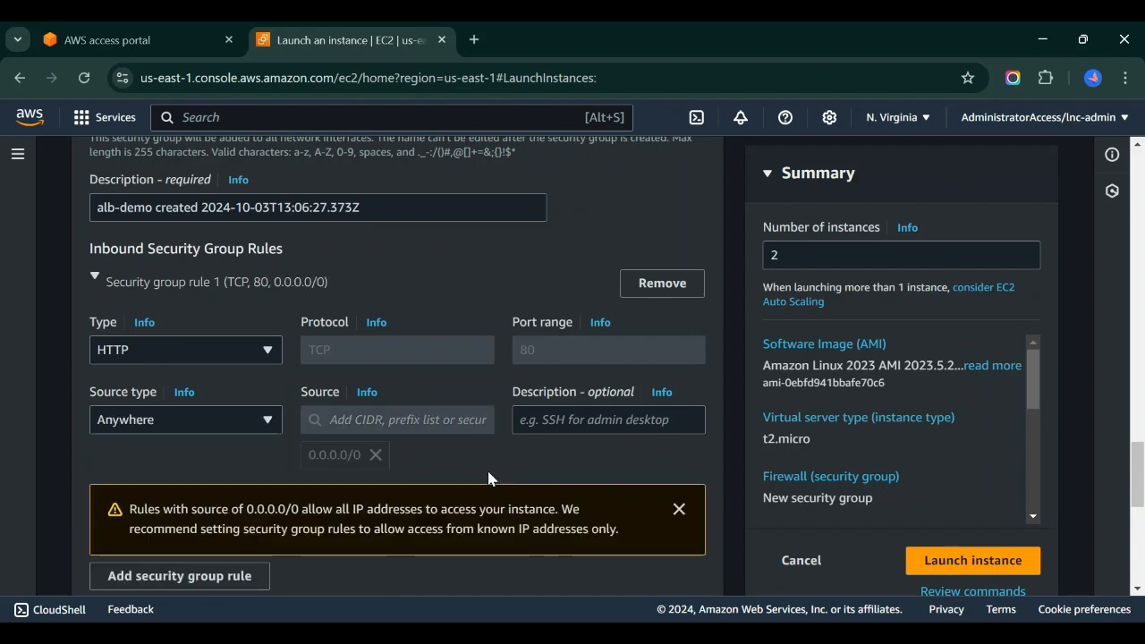
Add a user data script that updates packages, installs nginx, writes a hostname greeting to /usr/share/nginx/html/index.html, and starts and enables nginx
scroll(488, 479, down, 4)
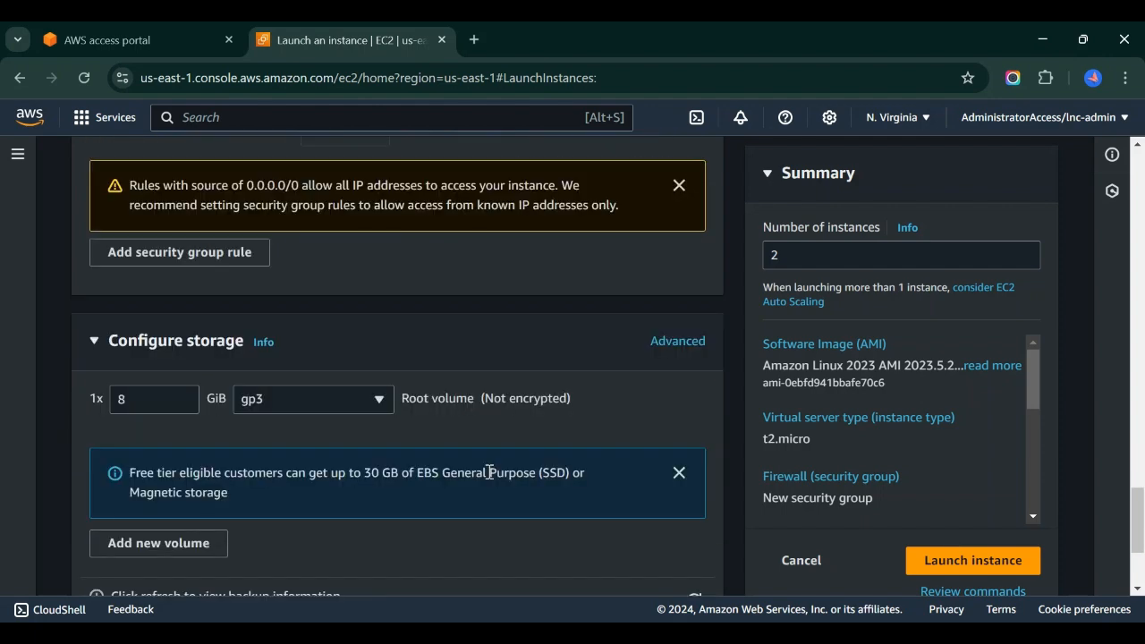
scroll(488, 472, down, 2)
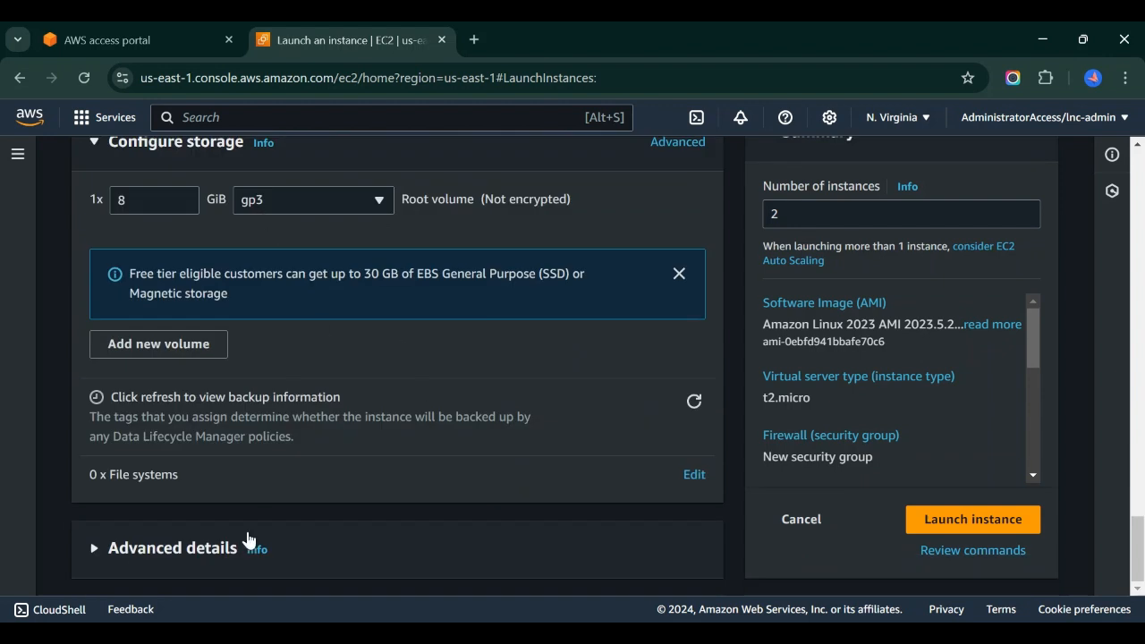
click(318, 547)
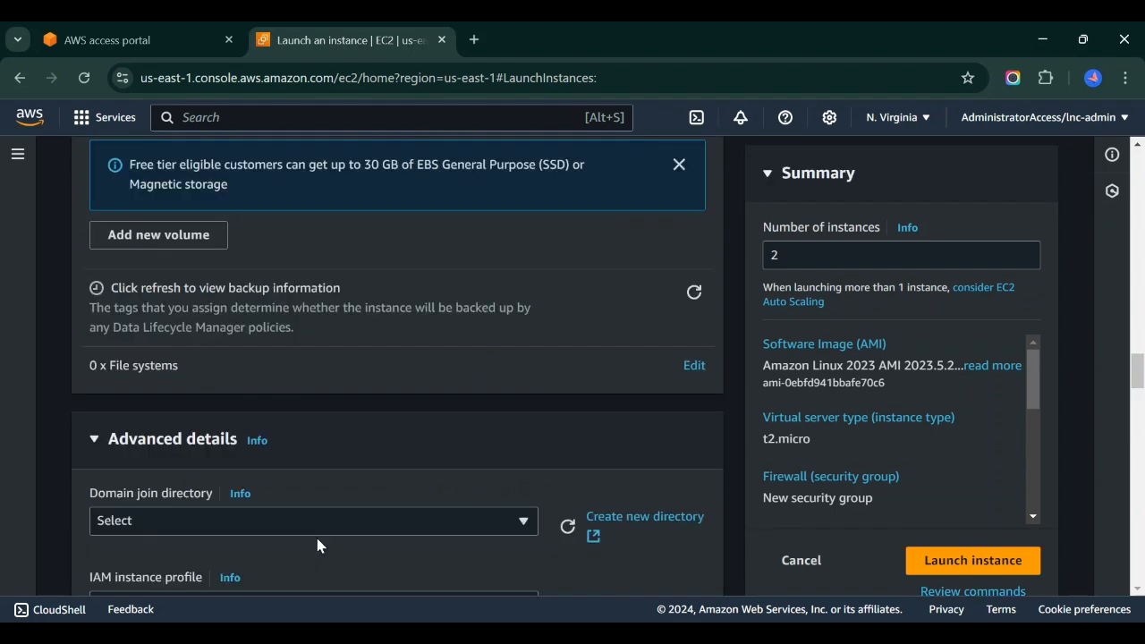
scroll(318, 546, down, 6)
scroll(317, 545, down, 1)
scroll(318, 545, down, 15)
click(146, 263)
text(#! /bin/bash  yum update -y yum install nginx -y  echo "<h1>Hello from sample nginx server html from `hostname` of EC2</h1>" > /usr/share/nginx/html/index.html  systemctl start nginx systemctl enable nginx)
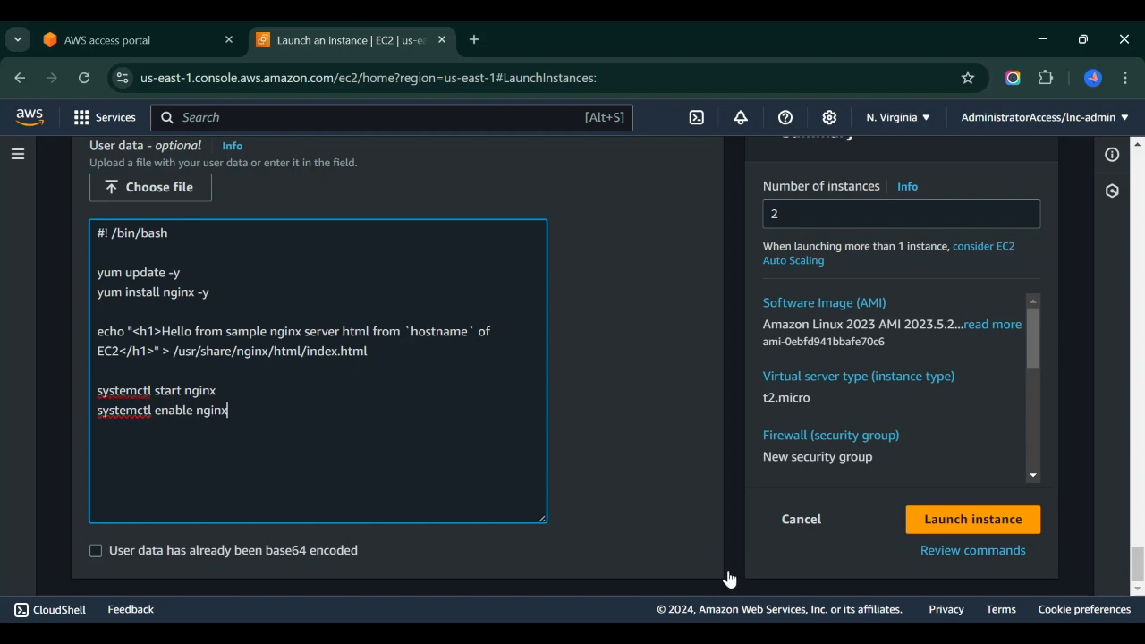
Launch the two configured instances and go back to the EC2 instances list
click(961, 528)
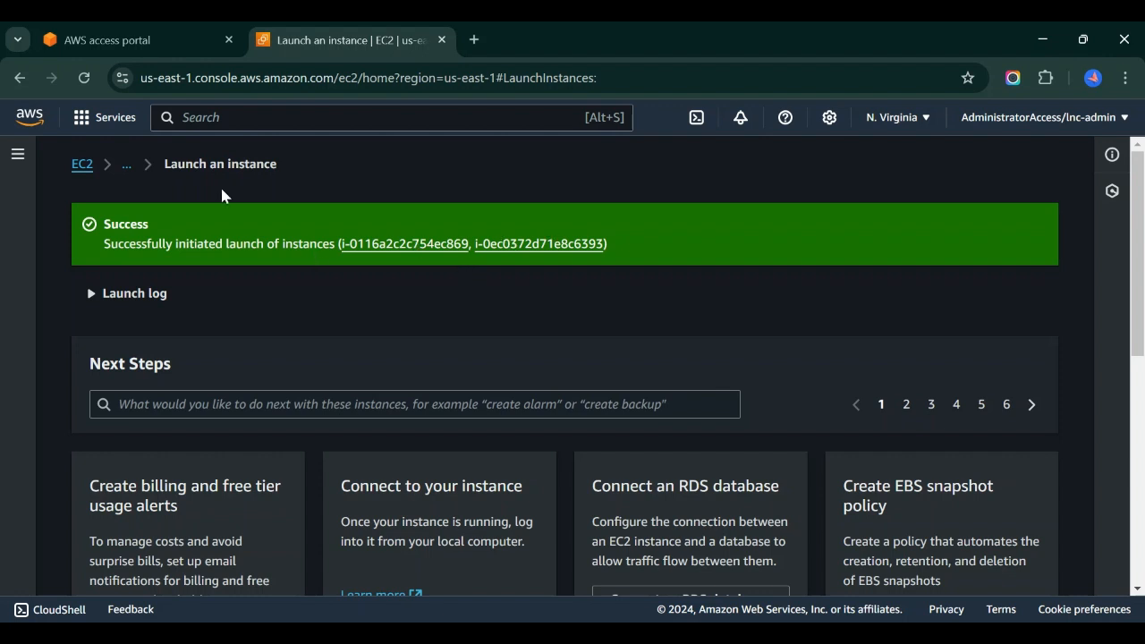
click(127, 170)
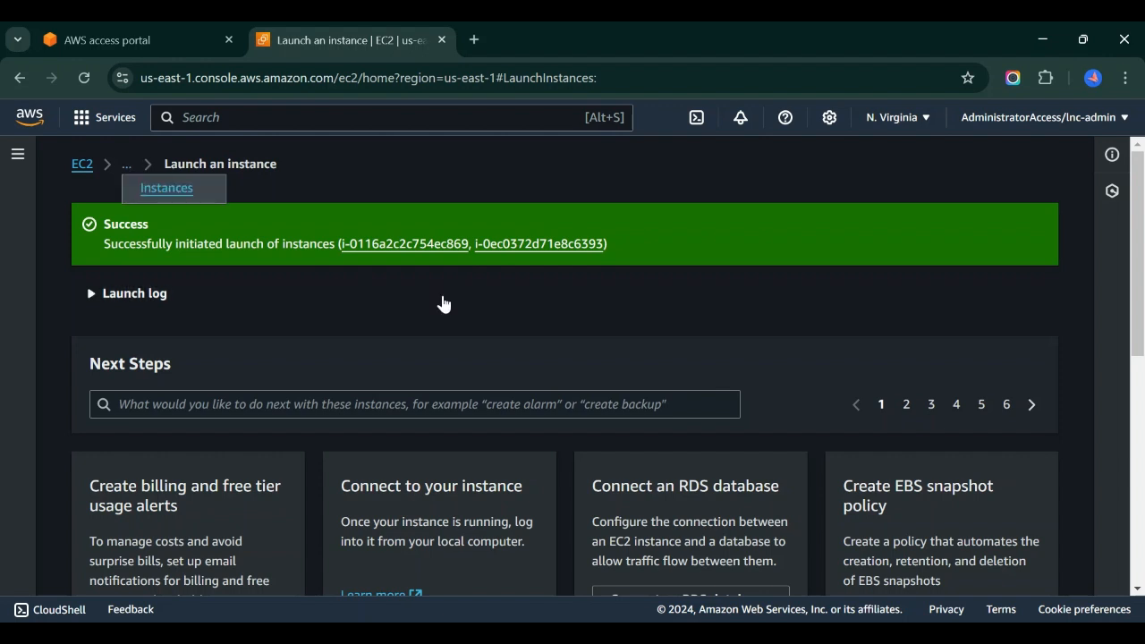
click(166, 187)
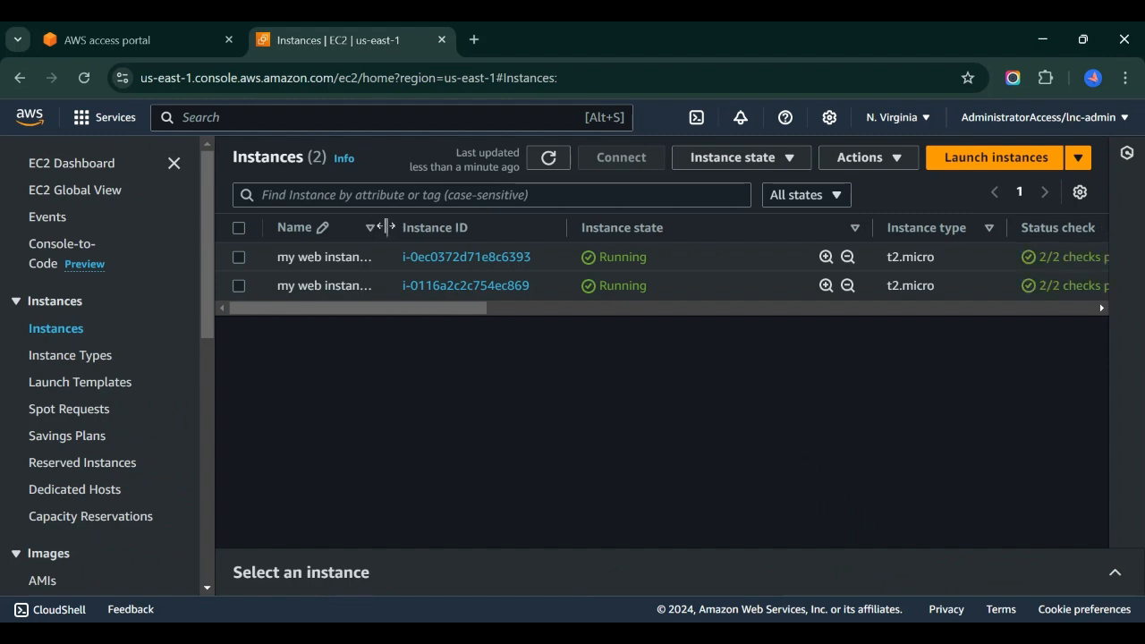
Widen the Name column of the instances list and rename the second instance to "my web instance 2"
drag(389, 228, 504, 232)
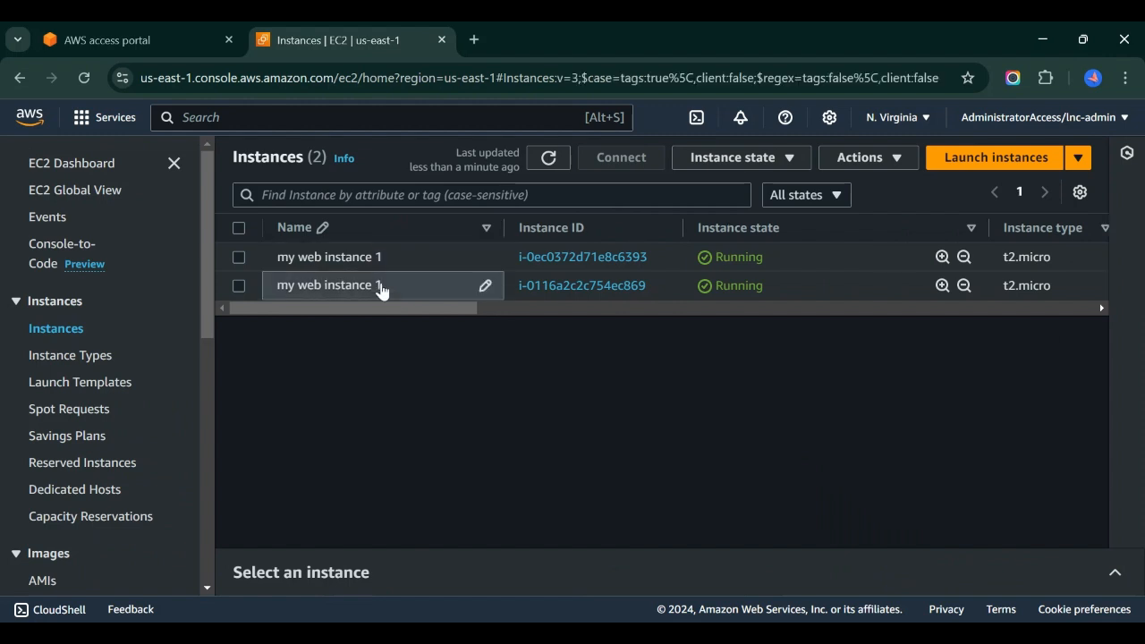
click(485, 287)
click(485, 286)
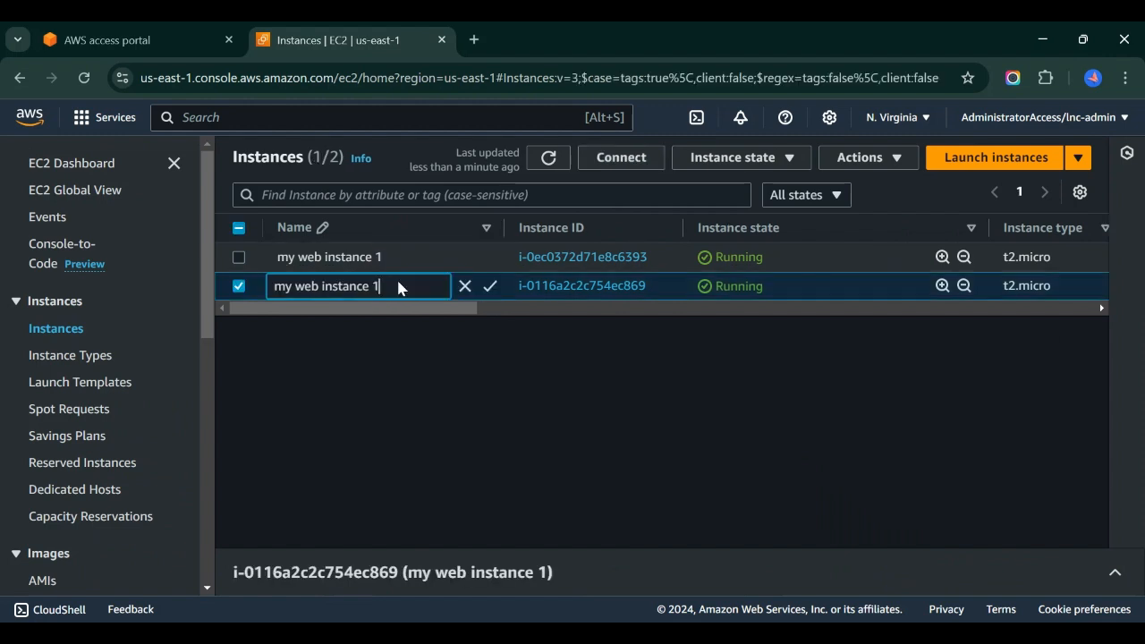
text(2)
key(Return)
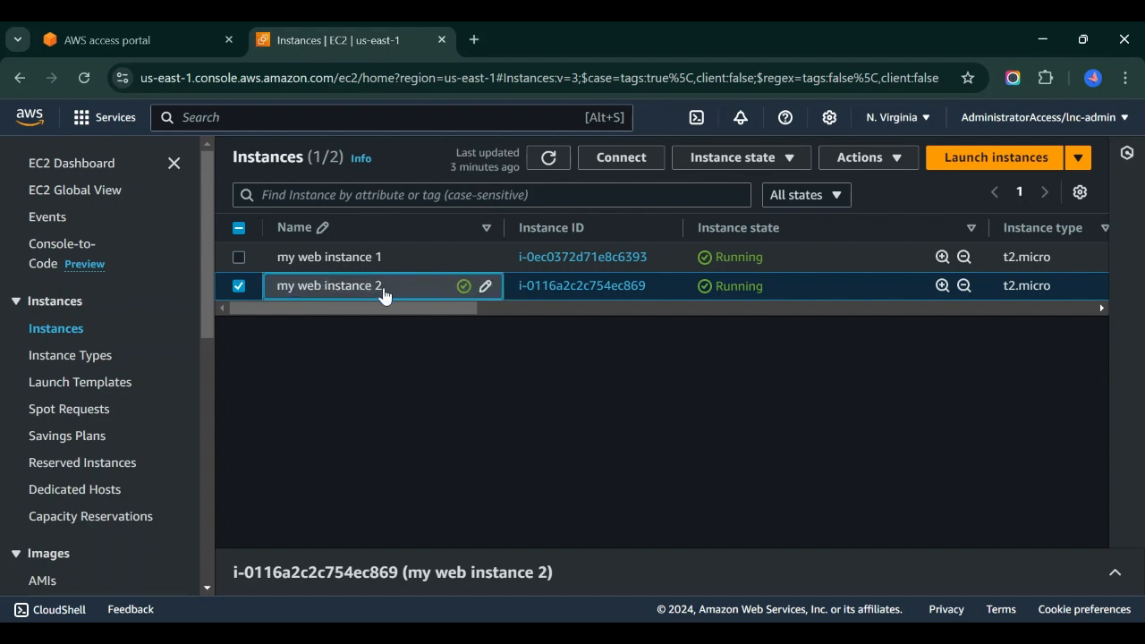
Copy the public IPv4 address of "my web instance 1" from its details and load it in a new browser tab
click(569, 260)
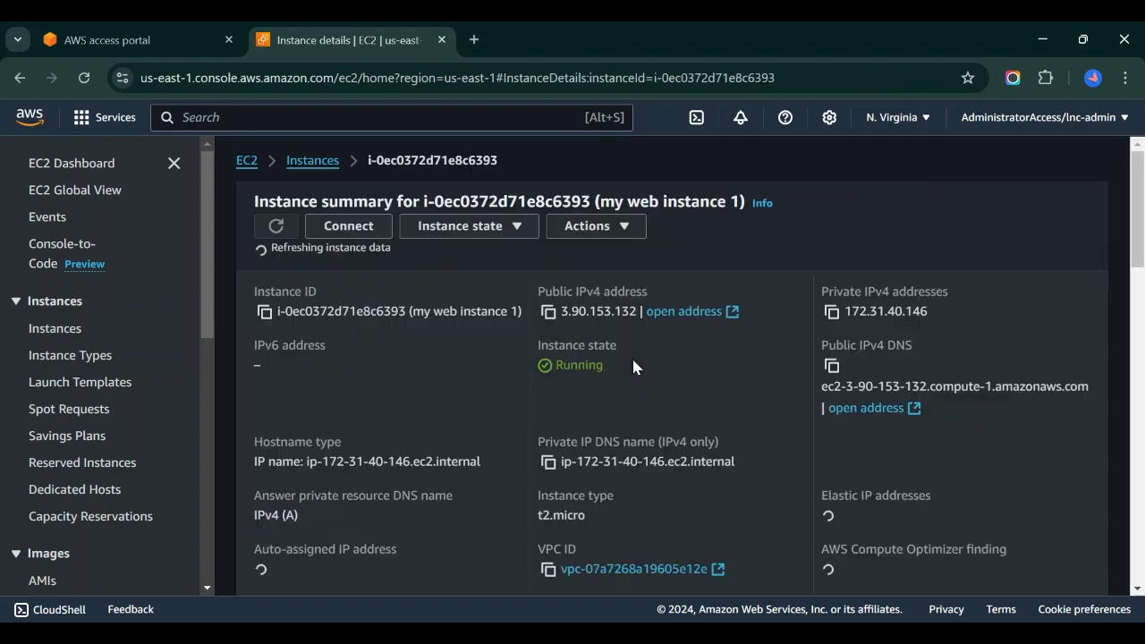
click(537, 312)
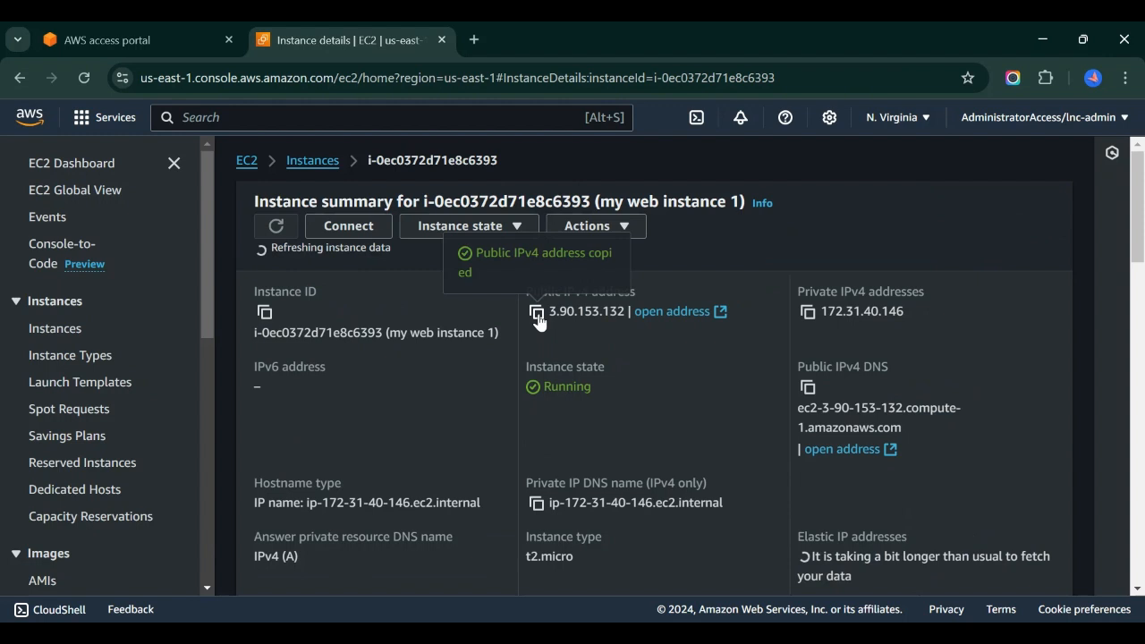
key(ctrl+t)
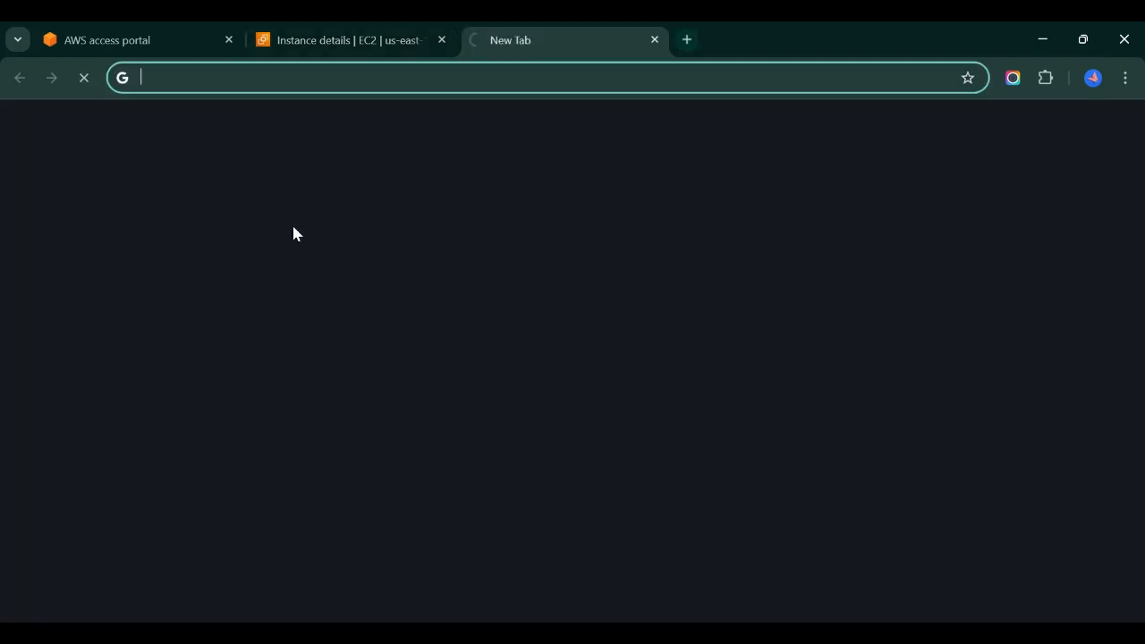
key(ctrl+v)
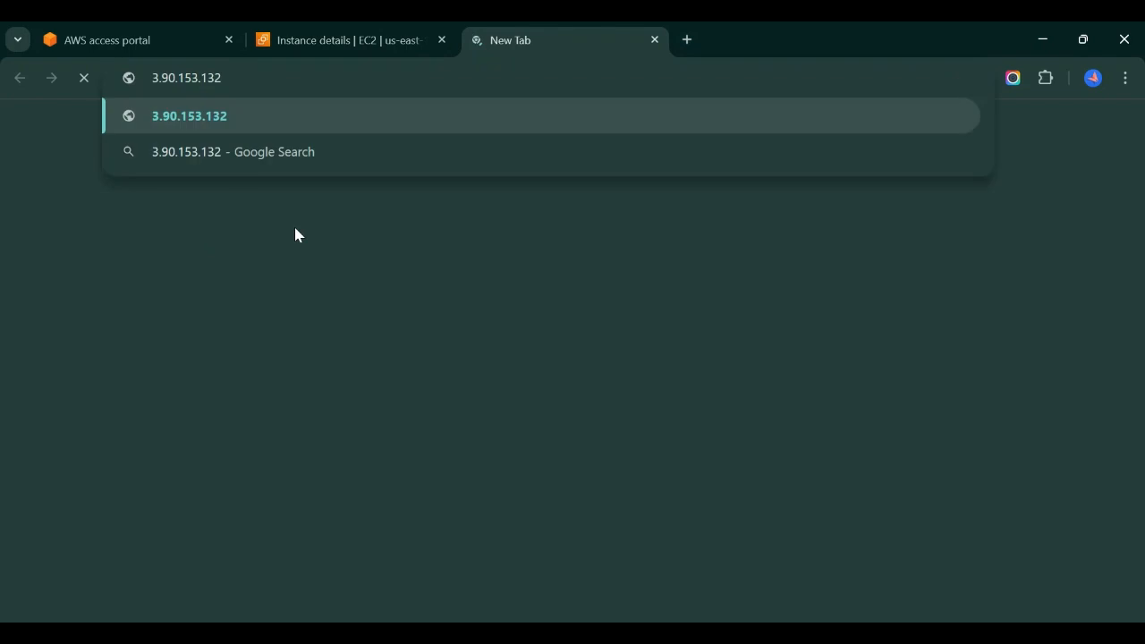
text(:)
key(Return)
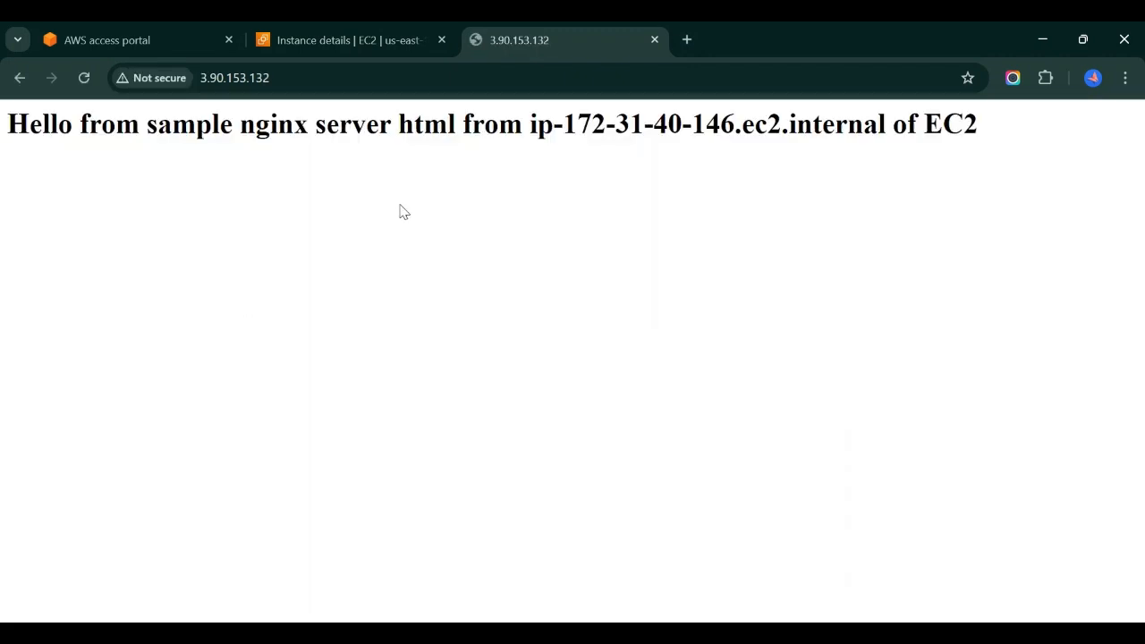
Copy the public IPv4 address of "my web instance 2" from its details and load it on port 80 in a new browser tab
click(338, 51)
click(315, 161)
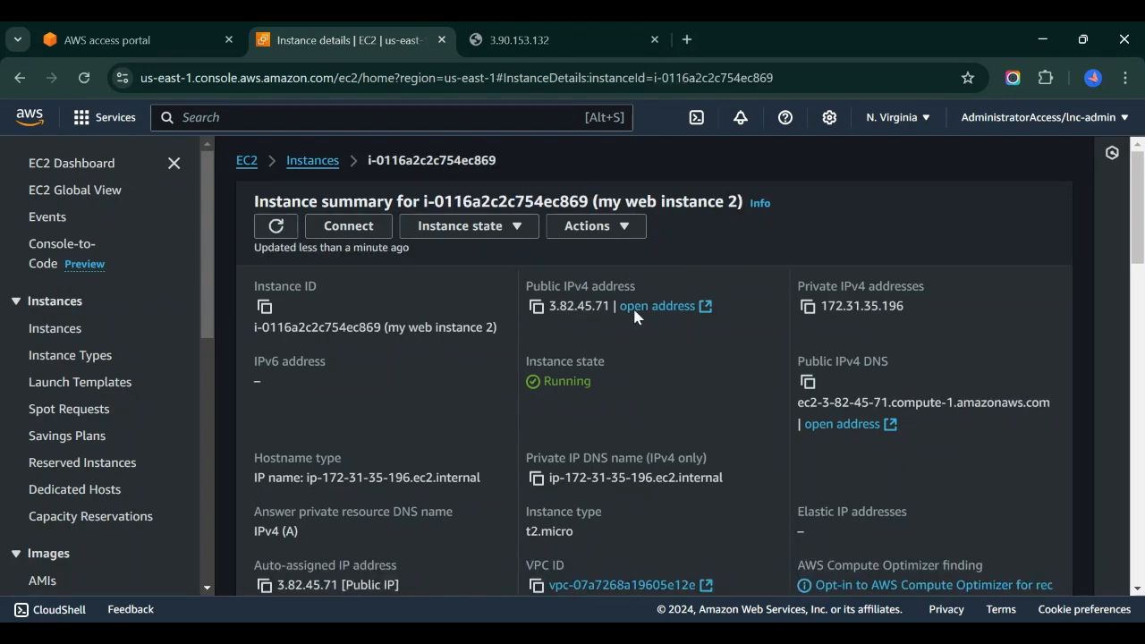
drag(599, 201, 732, 202)
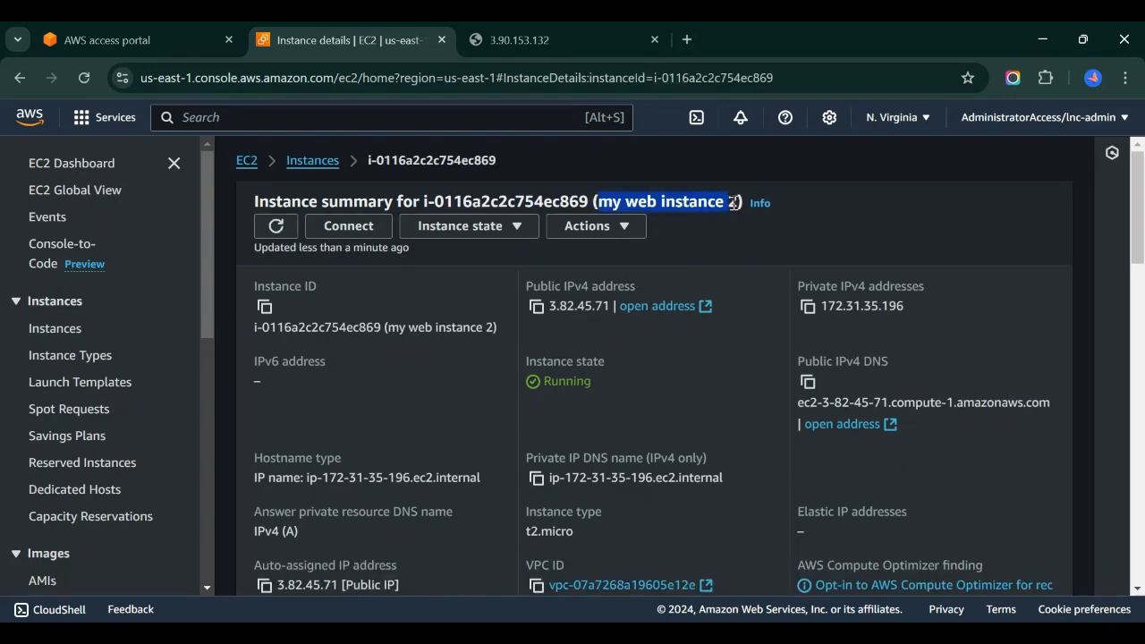
click(536, 342)
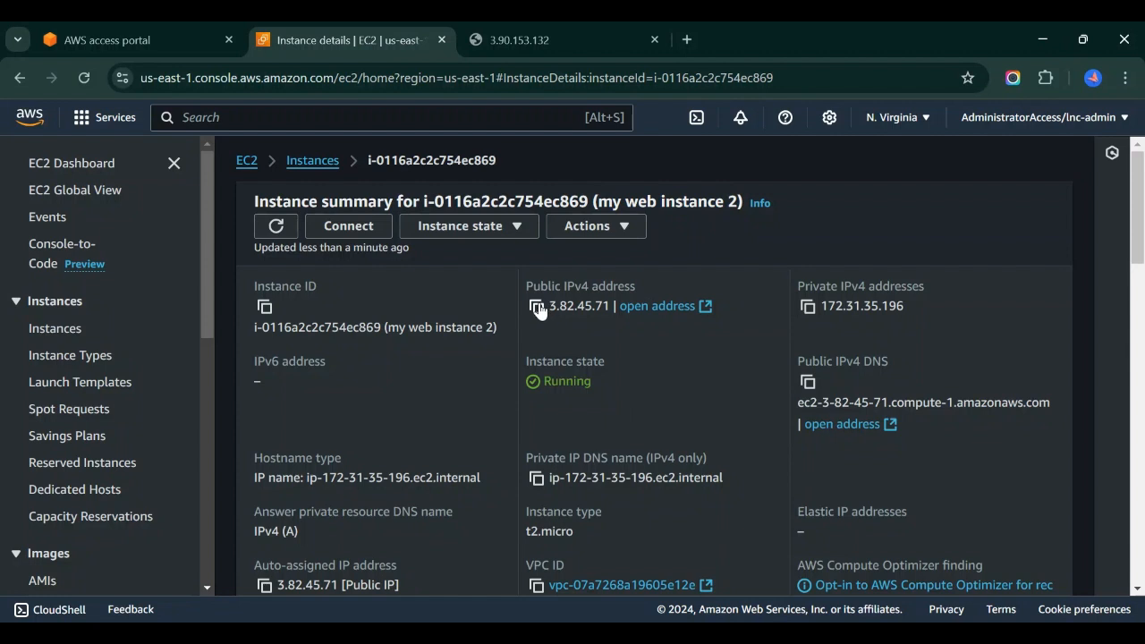
click(536, 307)
click(686, 39)
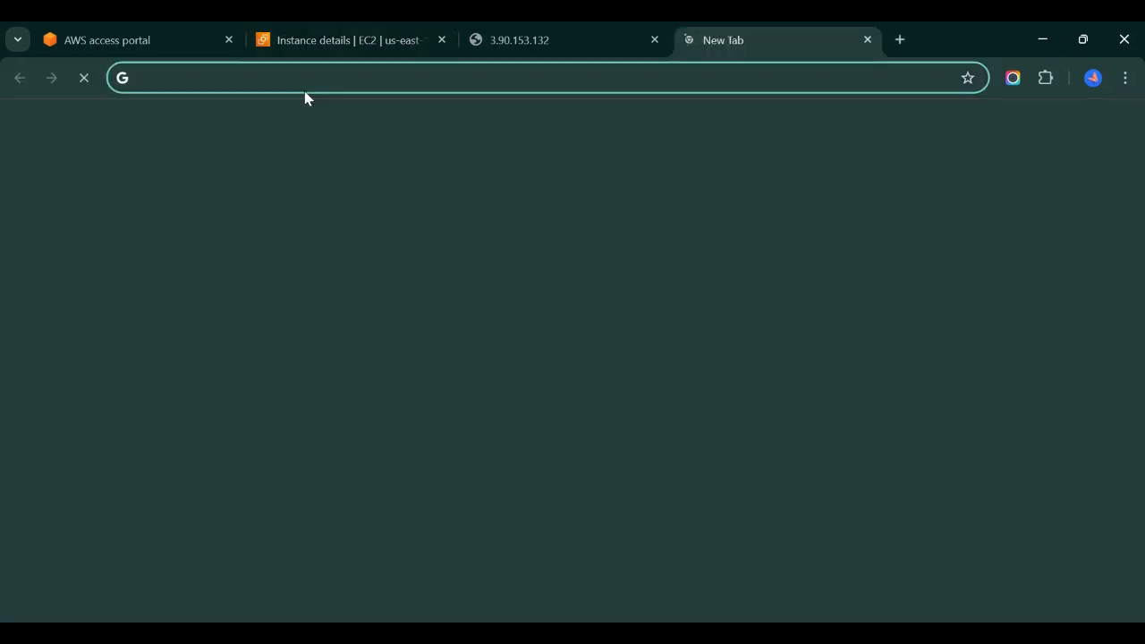
key(ctrl+v)
key(Return)
text(:80)
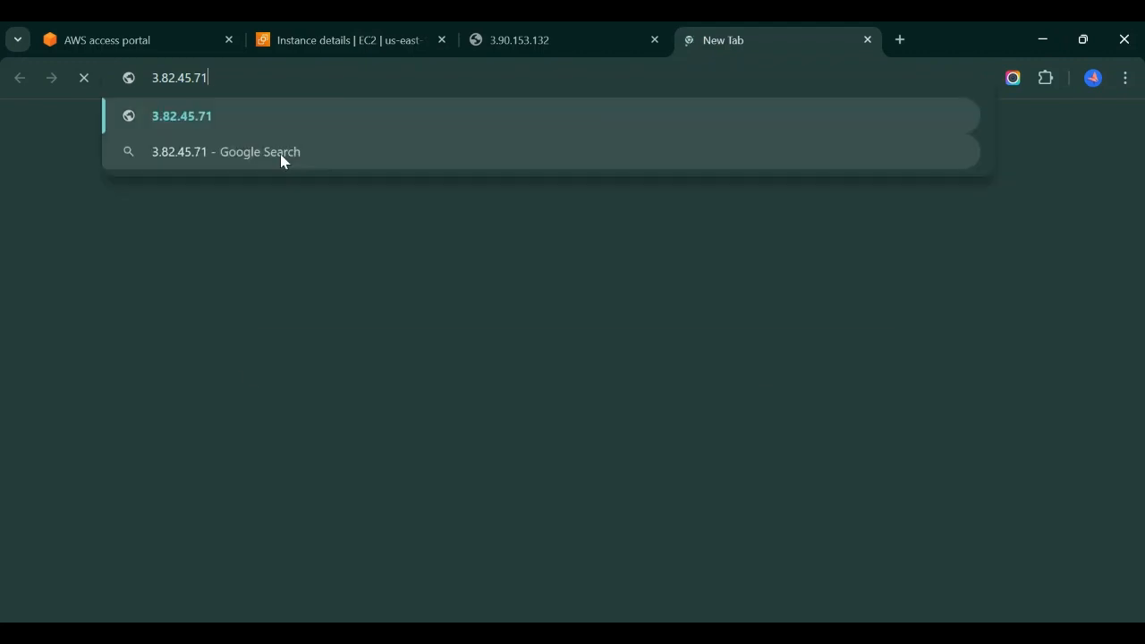
key(Return)
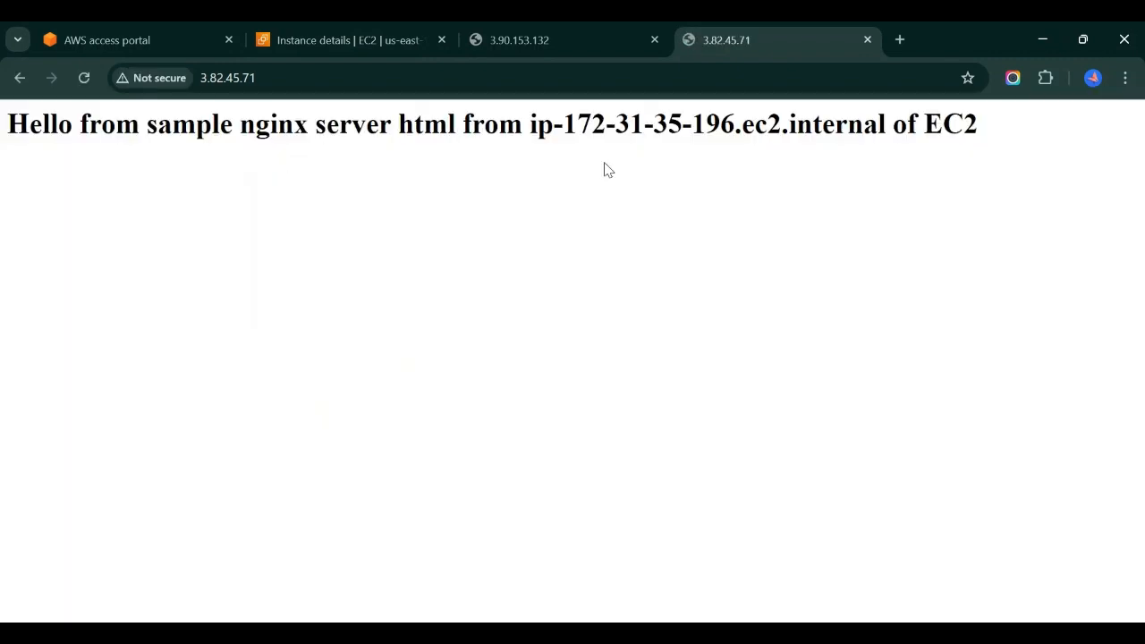
Compare the hostnames in the greeting pages served by the two web instances
click(558, 29)
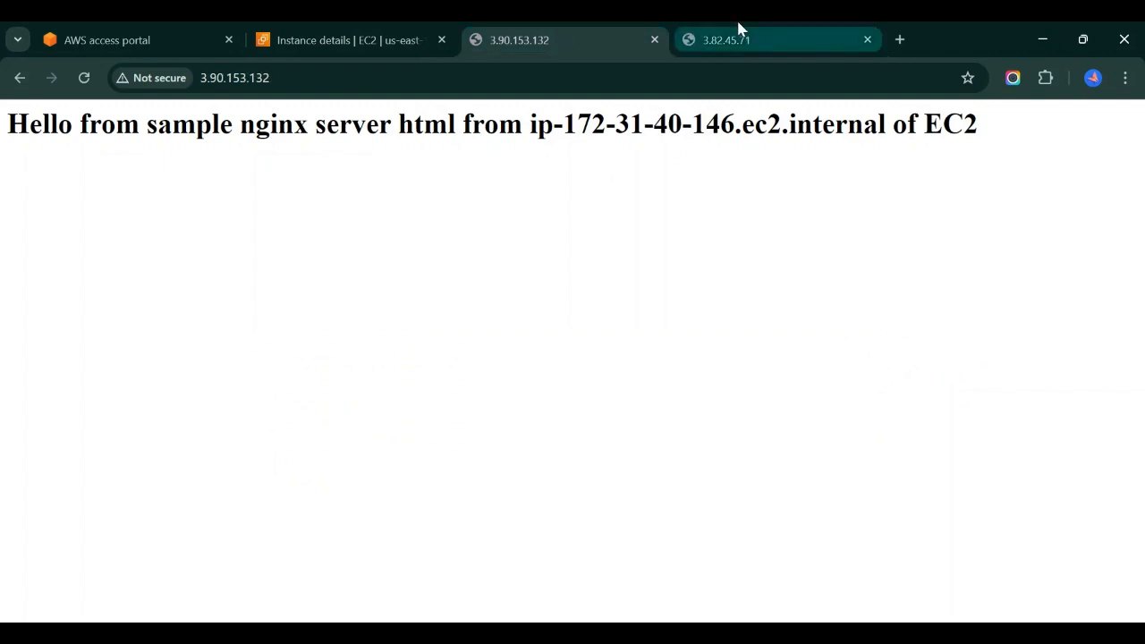
click(713, 29)
click(585, 27)
click(739, 28)
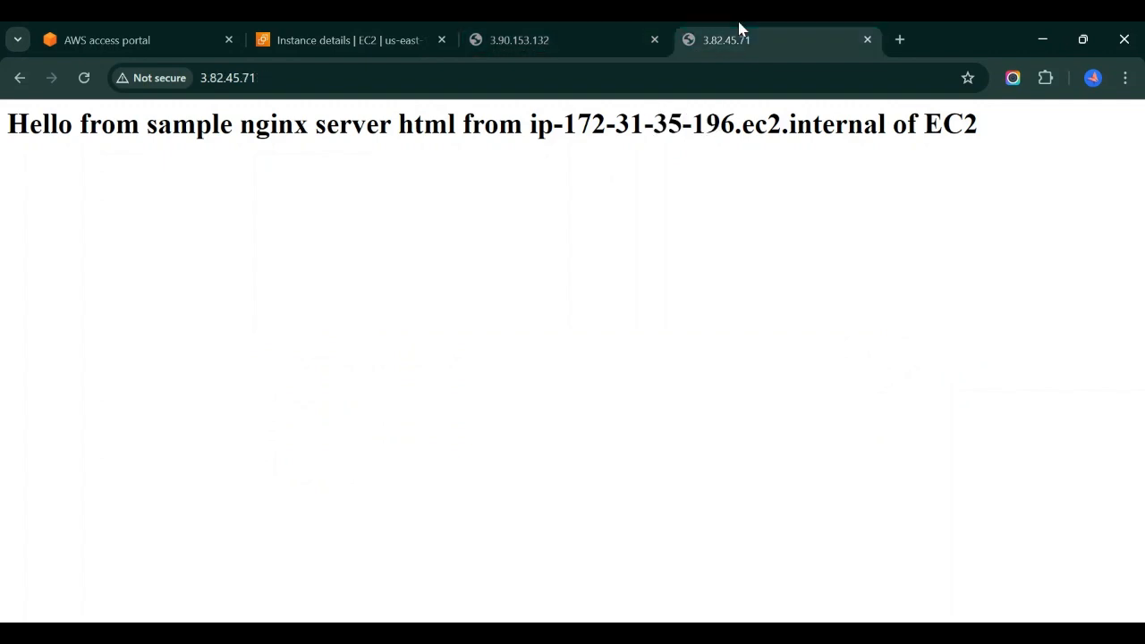
click(570, 28)
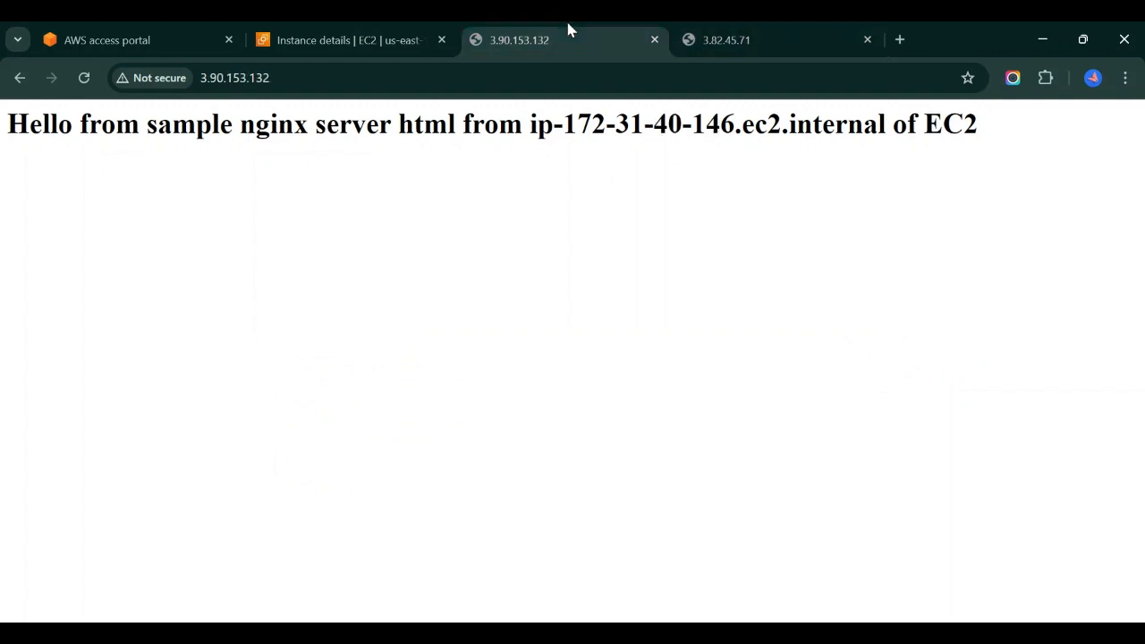
drag(564, 126, 735, 120)
click(746, 27)
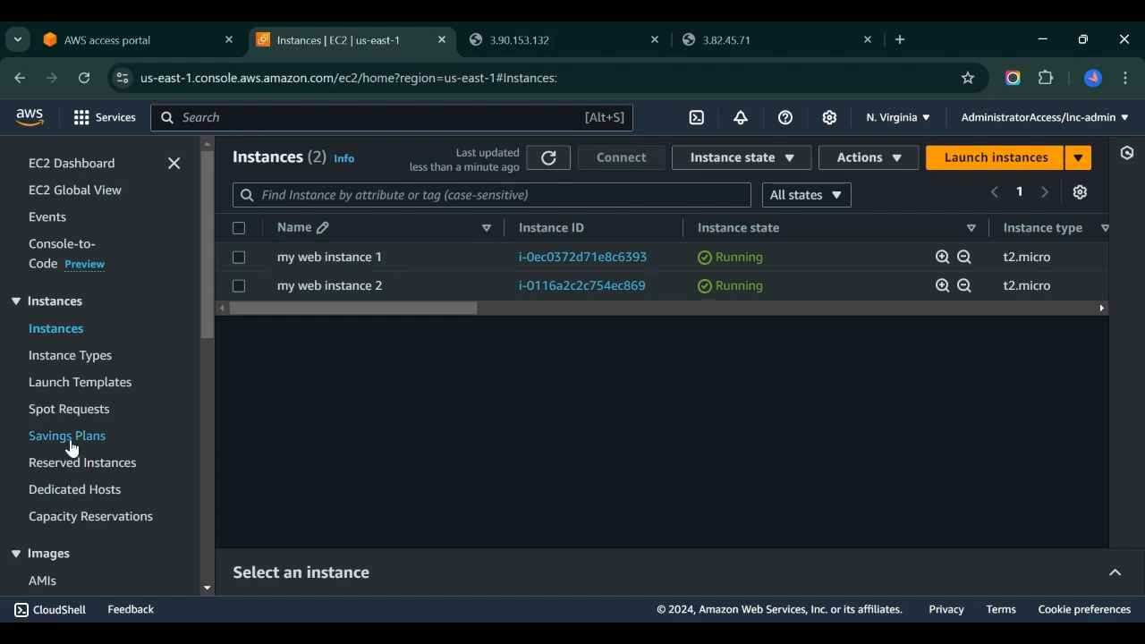
Go to the EC2 load balancers list and start creating a load balancer
scroll(72, 442, down, 6)
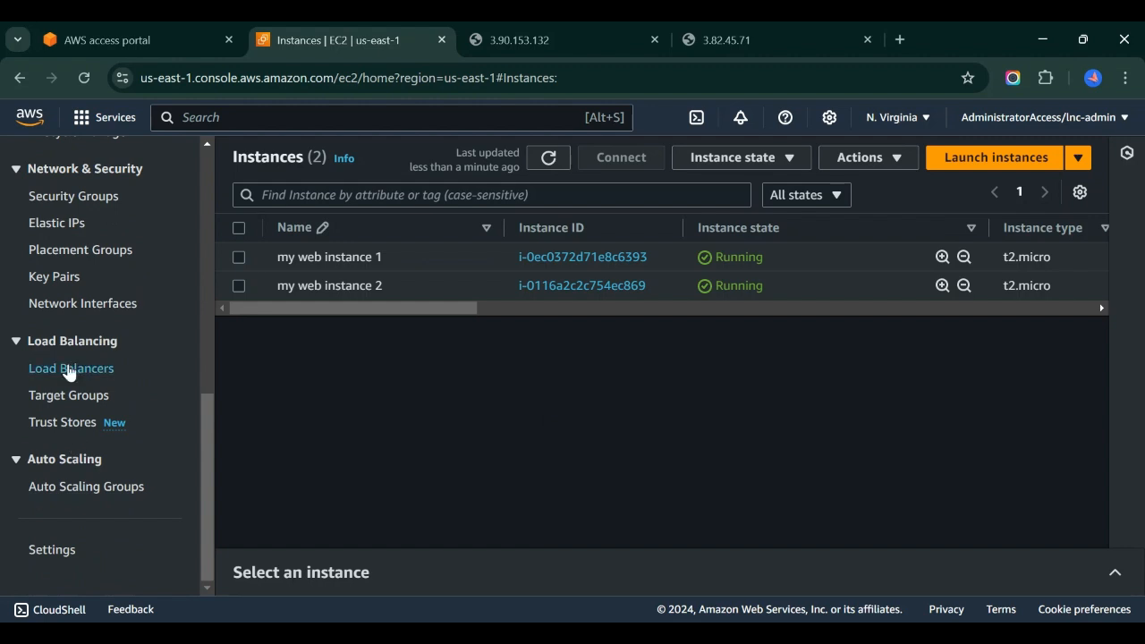
click(68, 371)
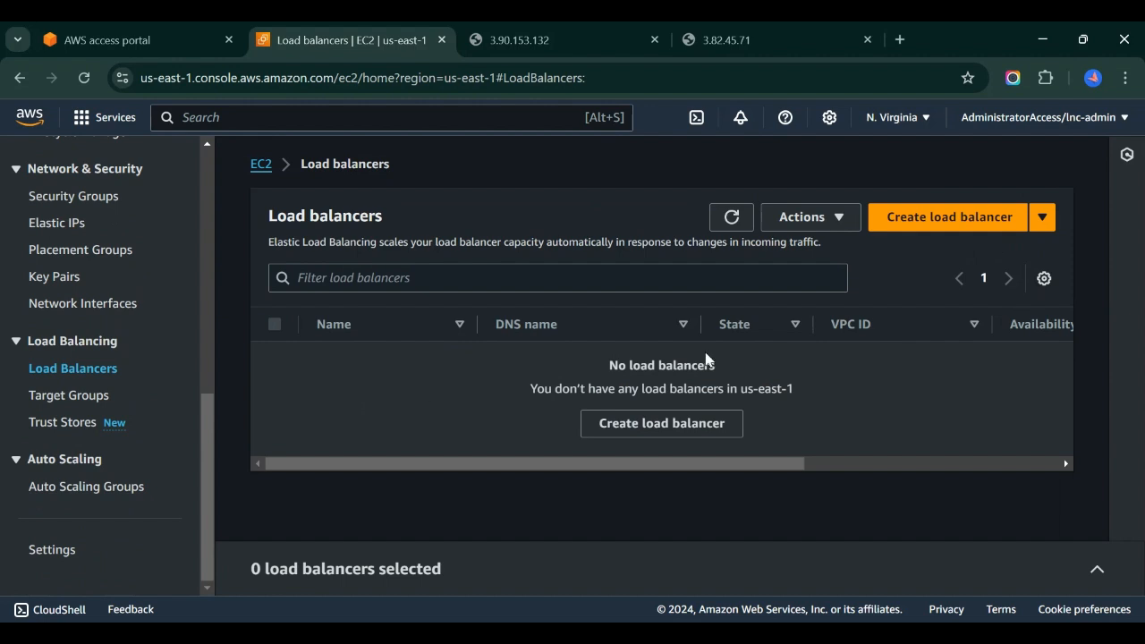
click(682, 426)
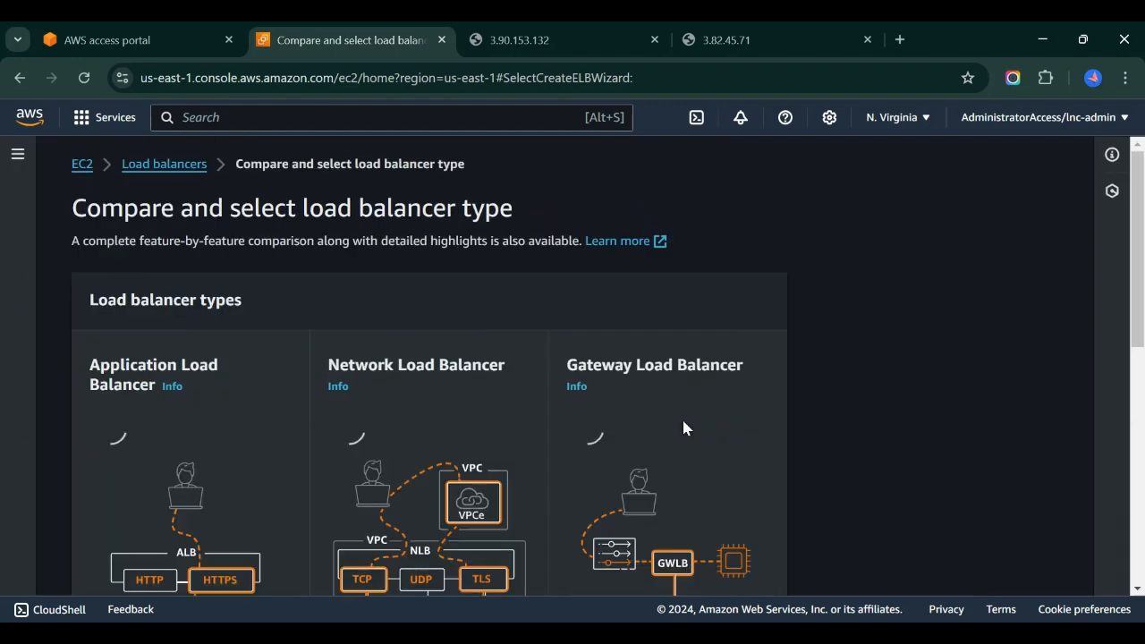
Review the diagrams and descriptions of the Application, Network and Gateway Load Balancer types
scroll(343, 414, down, 2)
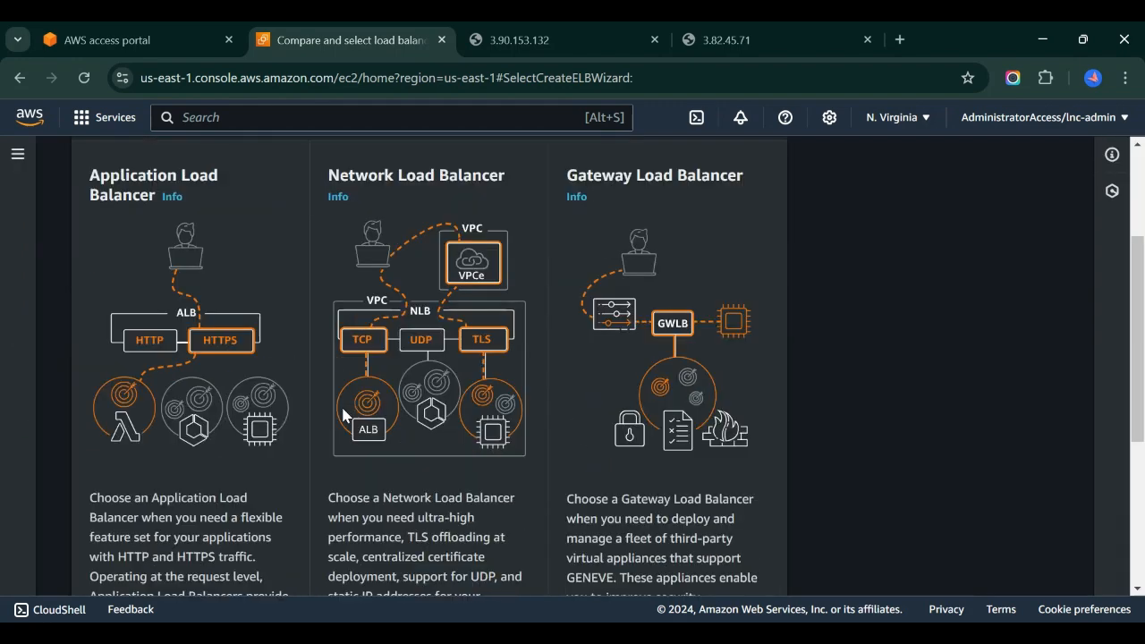
scroll(343, 414, down, 3)
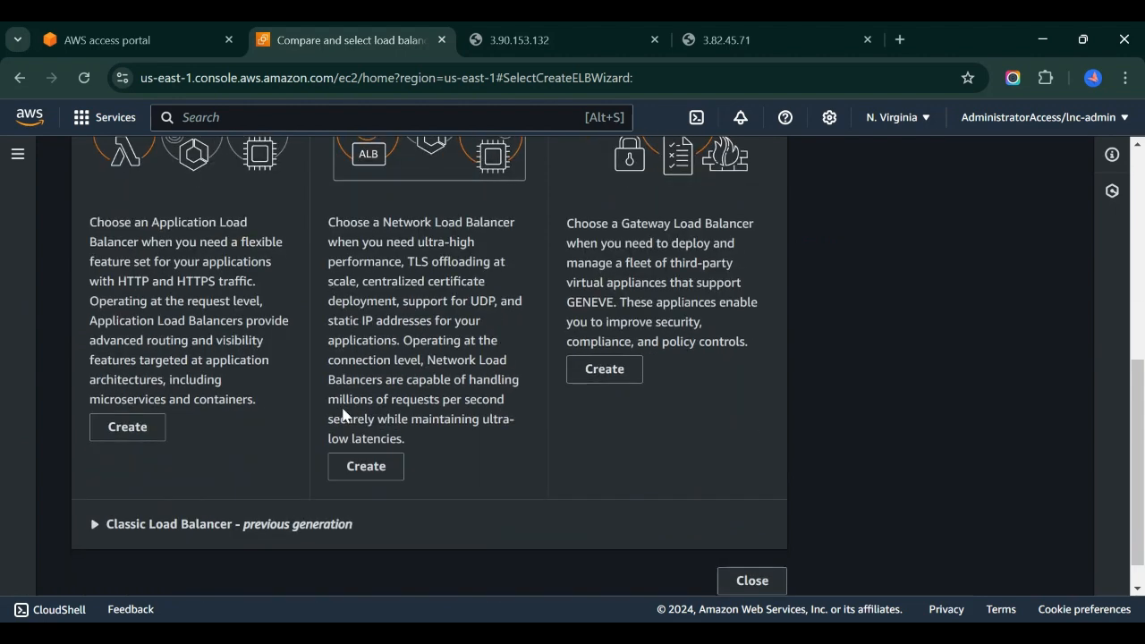
scroll(447, 418, up, 2)
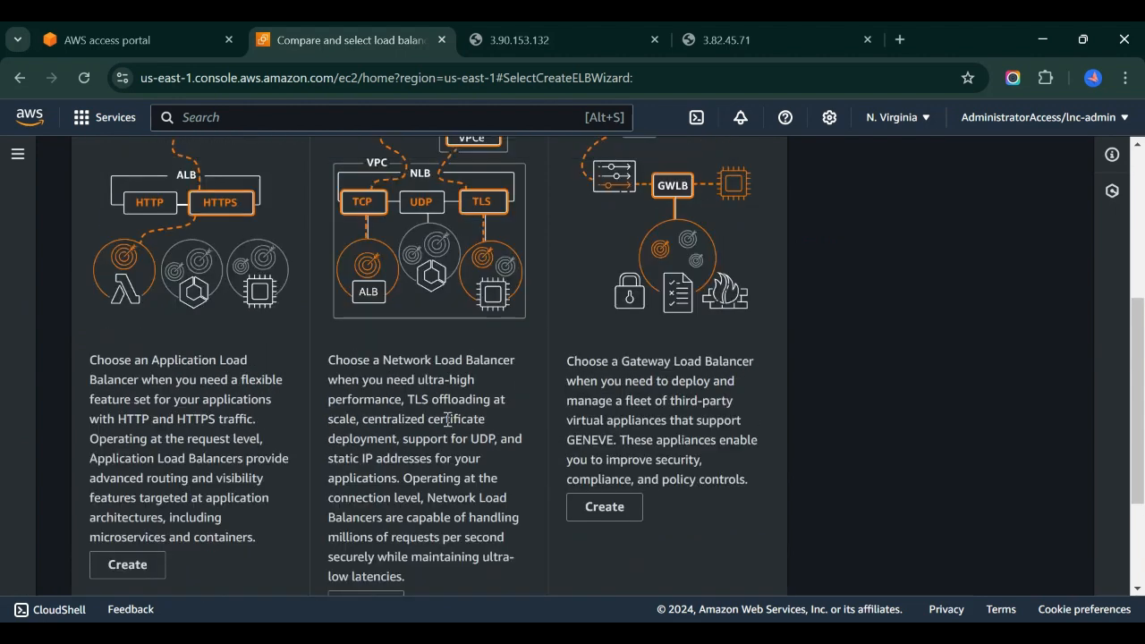
scroll(447, 421, up, 2)
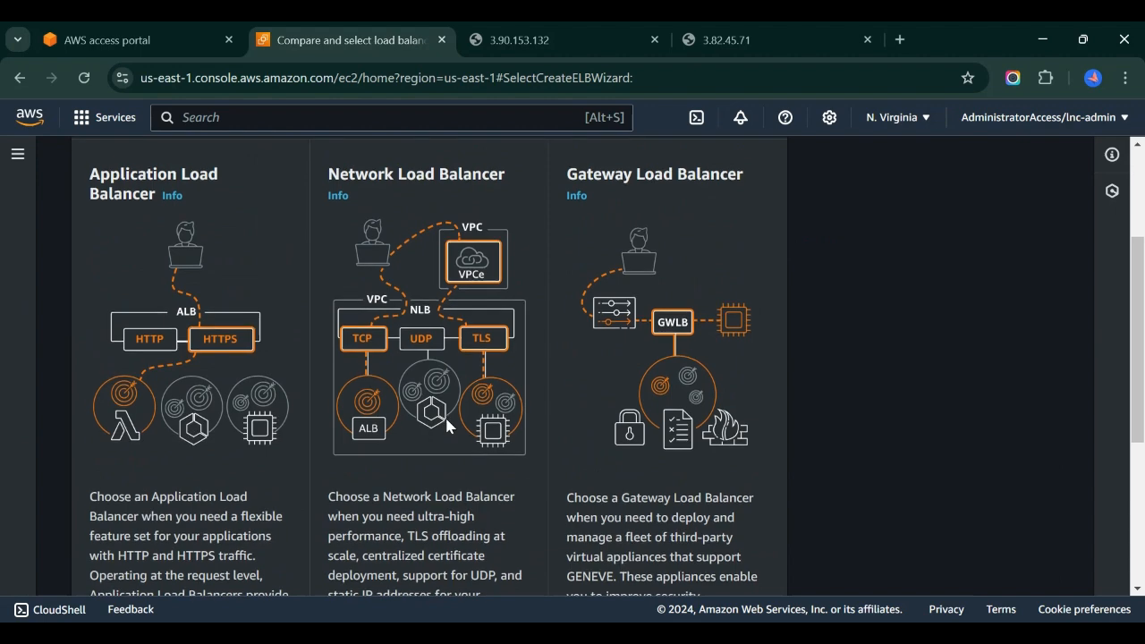
scroll(445, 425, down, 4)
scroll(446, 420, up, 5)
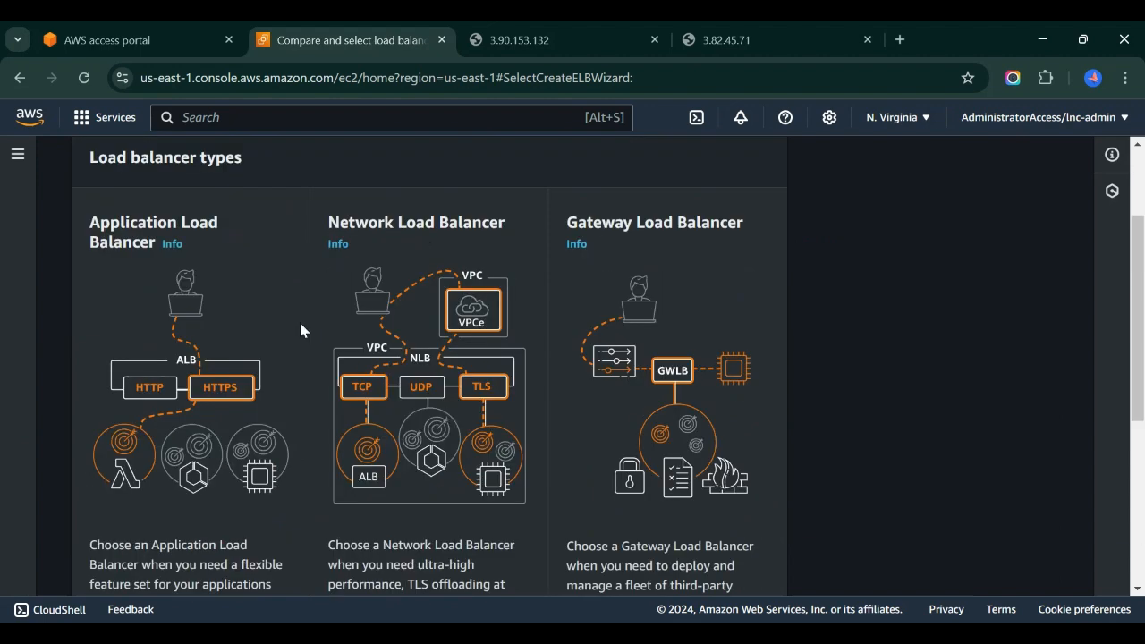
scroll(283, 414, down, 5)
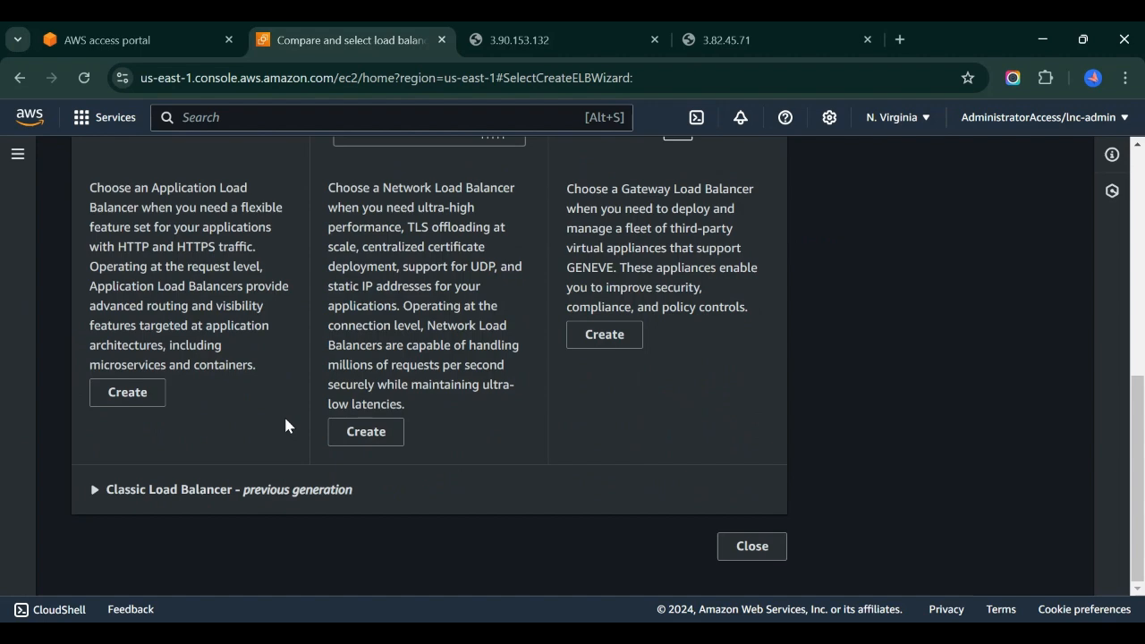
Expand the previous-generation Classic Load Balancer section, examine its diagram and use case, and collapse it again
click(96, 491)
scroll(301, 500, down, 2)
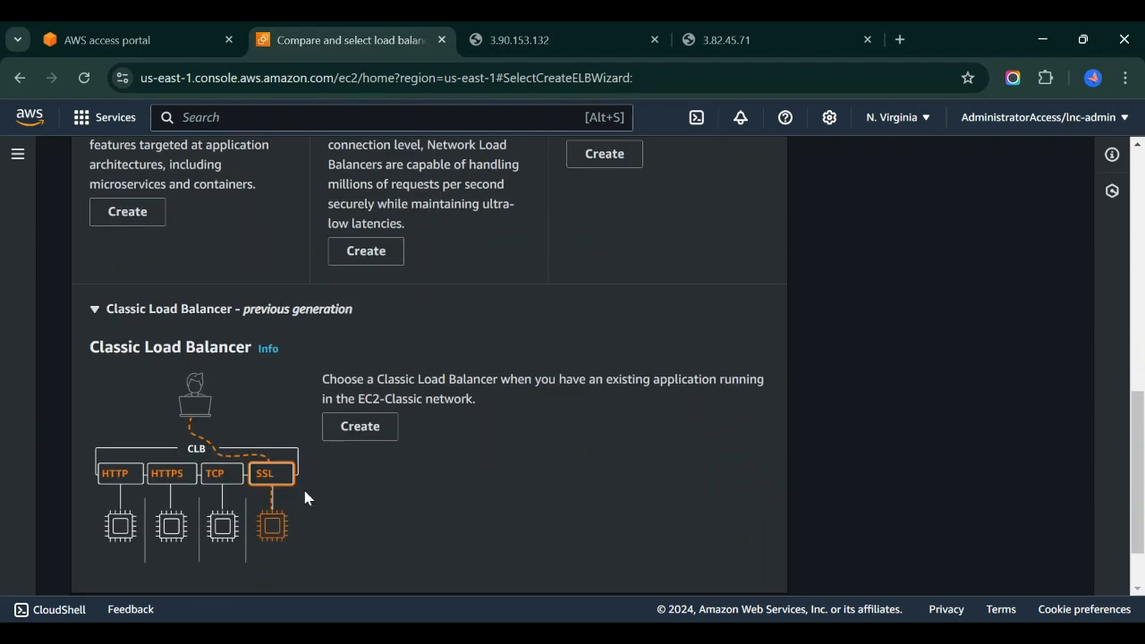
click(117, 311)
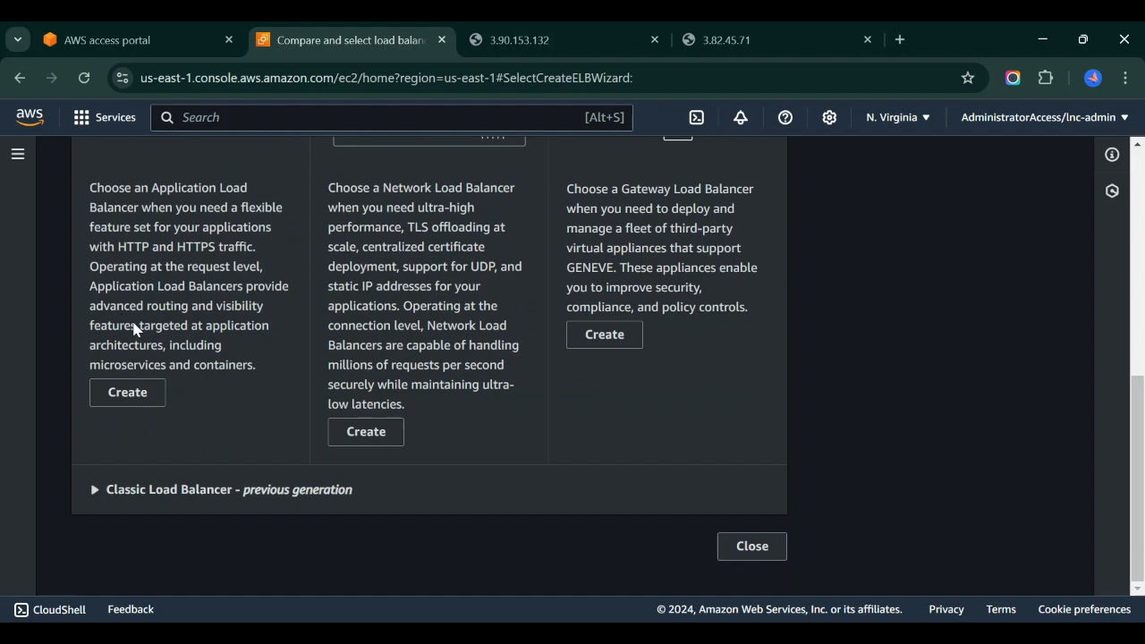
click(160, 491)
scroll(160, 494, down, 3)
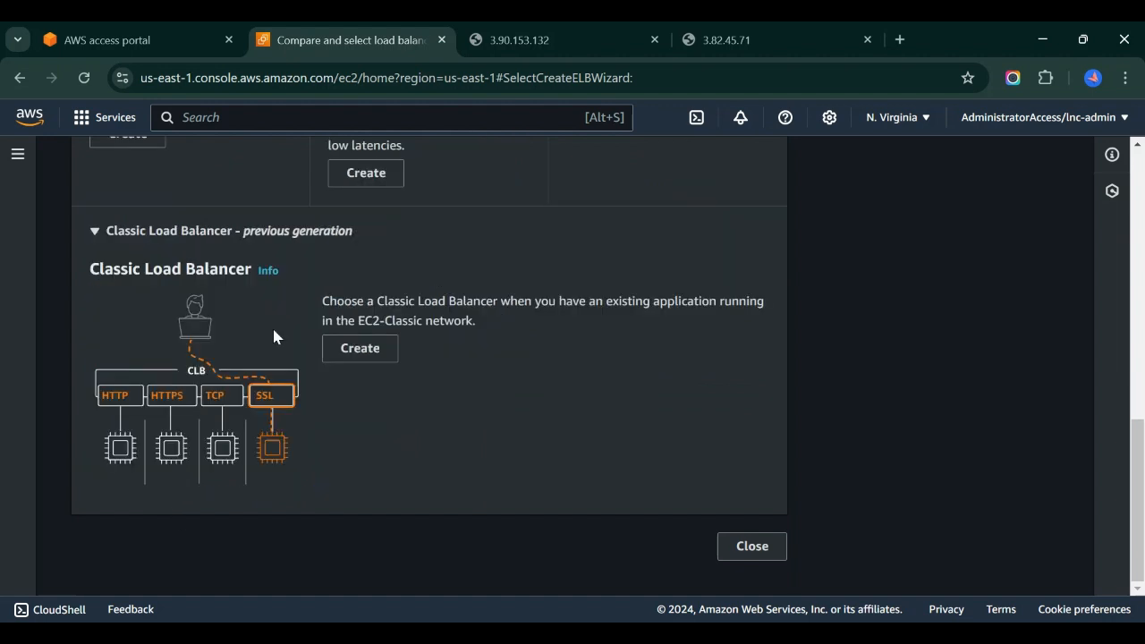
scroll(273, 337, up, 2)
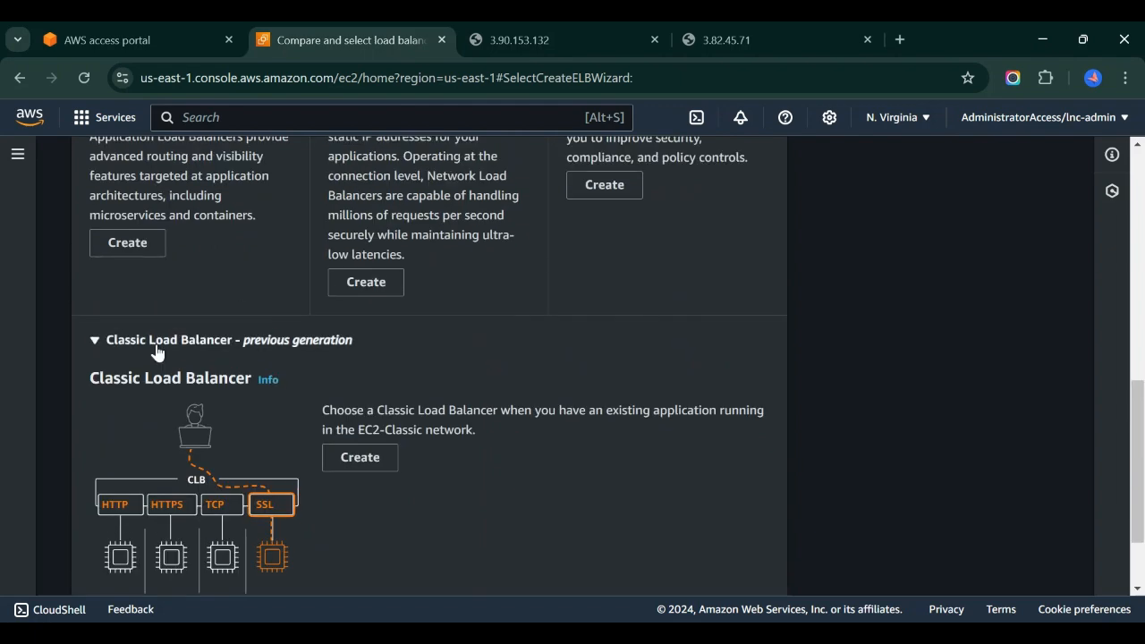
click(154, 340)
Examine which protocols, targets and use cases the Application Load Balancer supports compared with the Network Load Balancer
scroll(156, 351, up, 3)
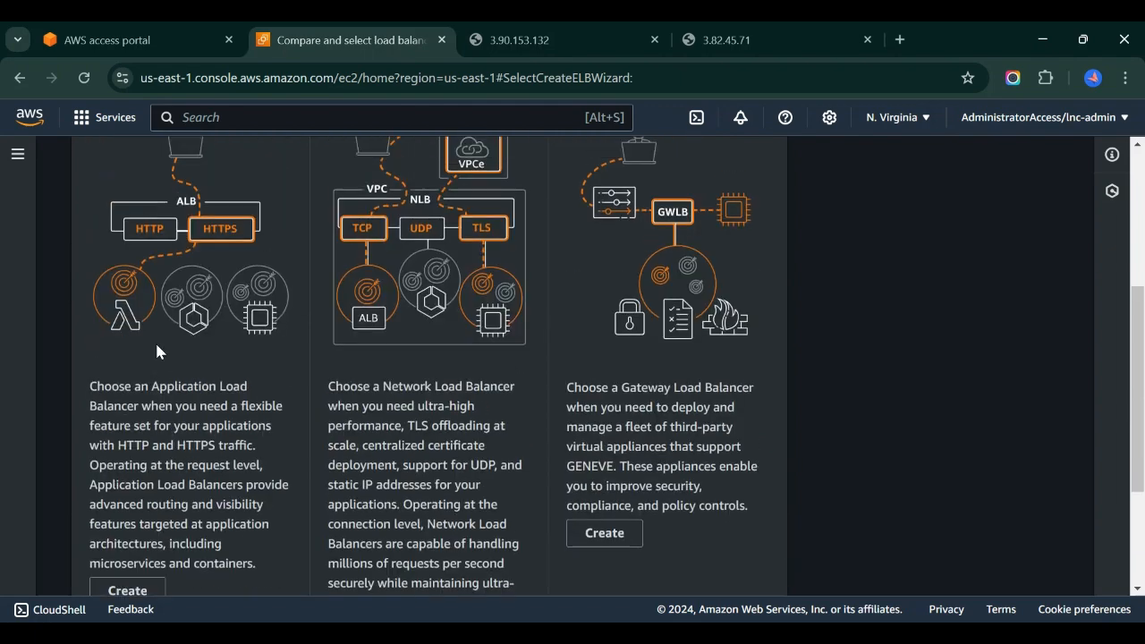
scroll(157, 352, up, 2)
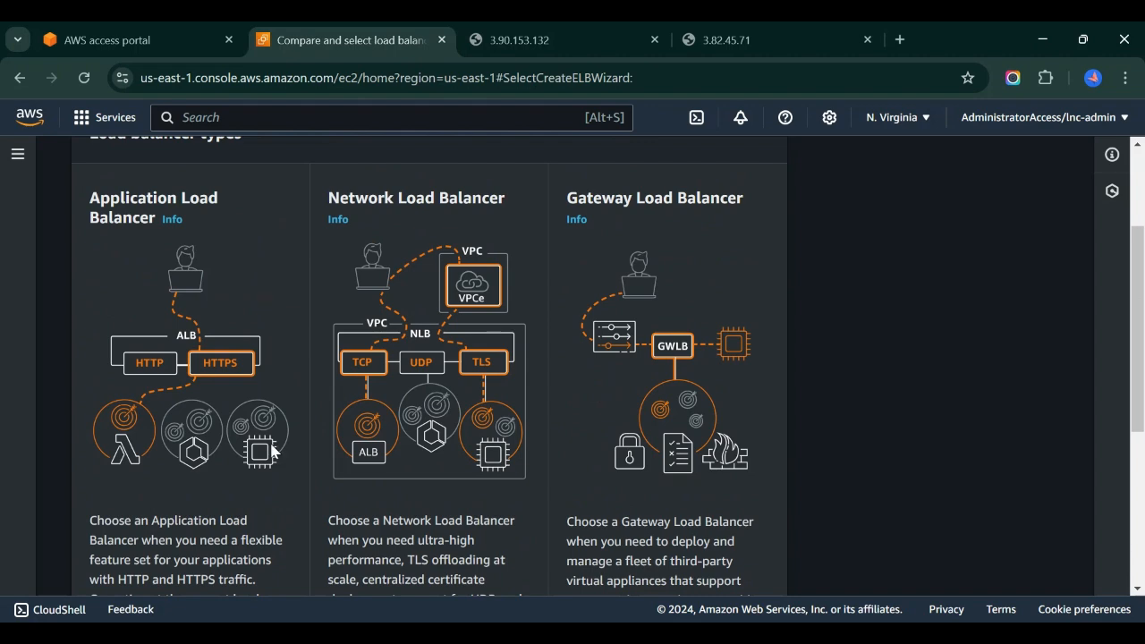
scroll(217, 405, up, 1)
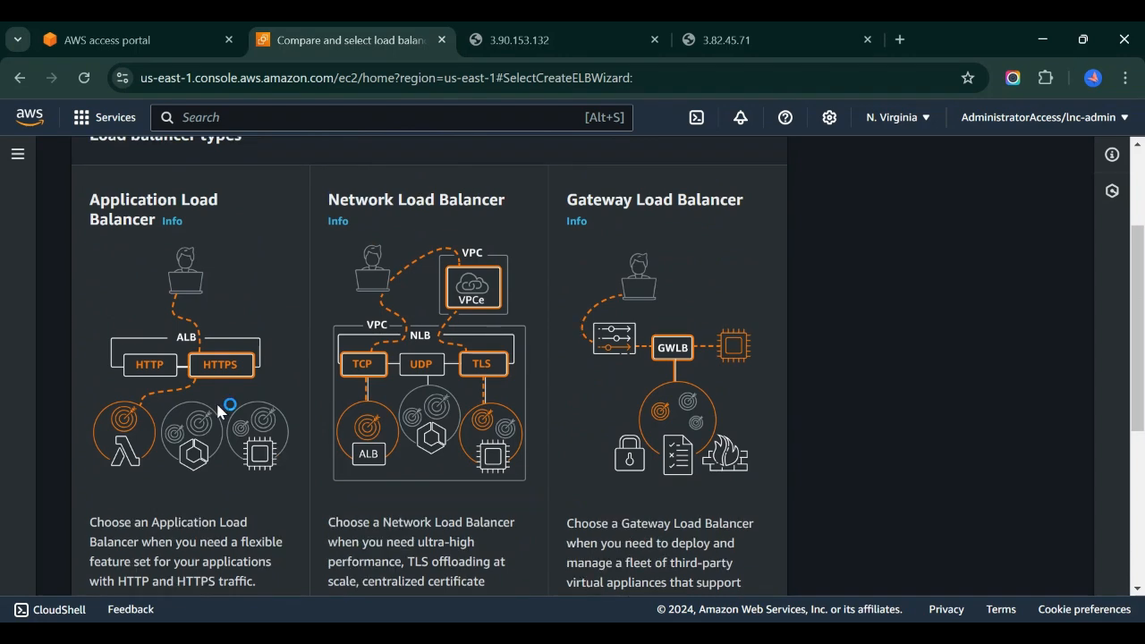
scroll(218, 407, down, 1)
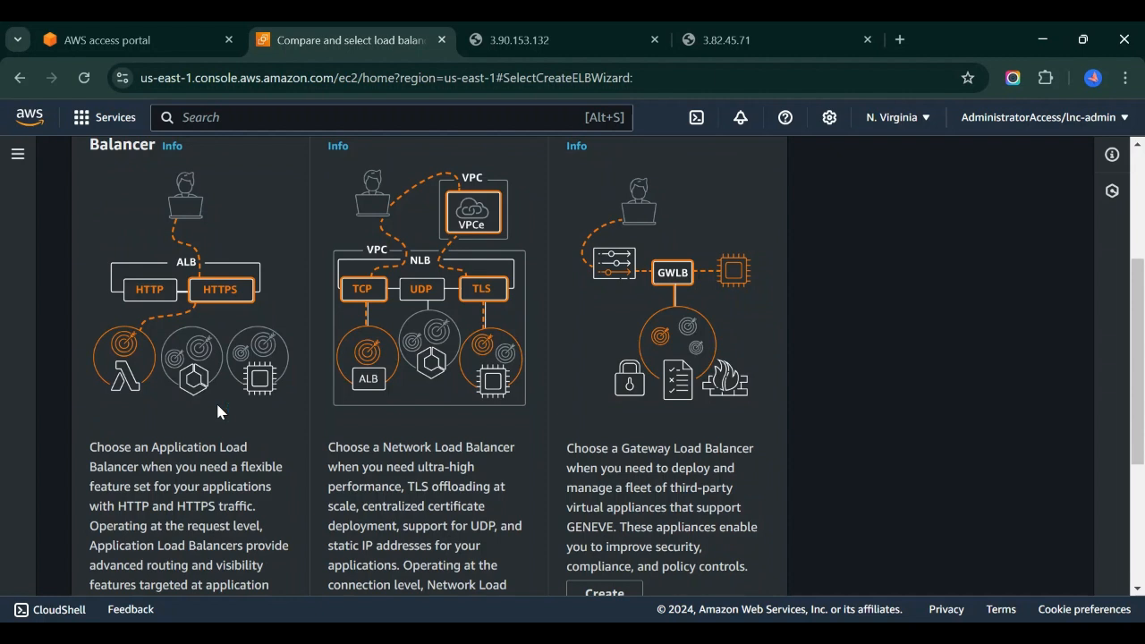
scroll(217, 407, down, 1)
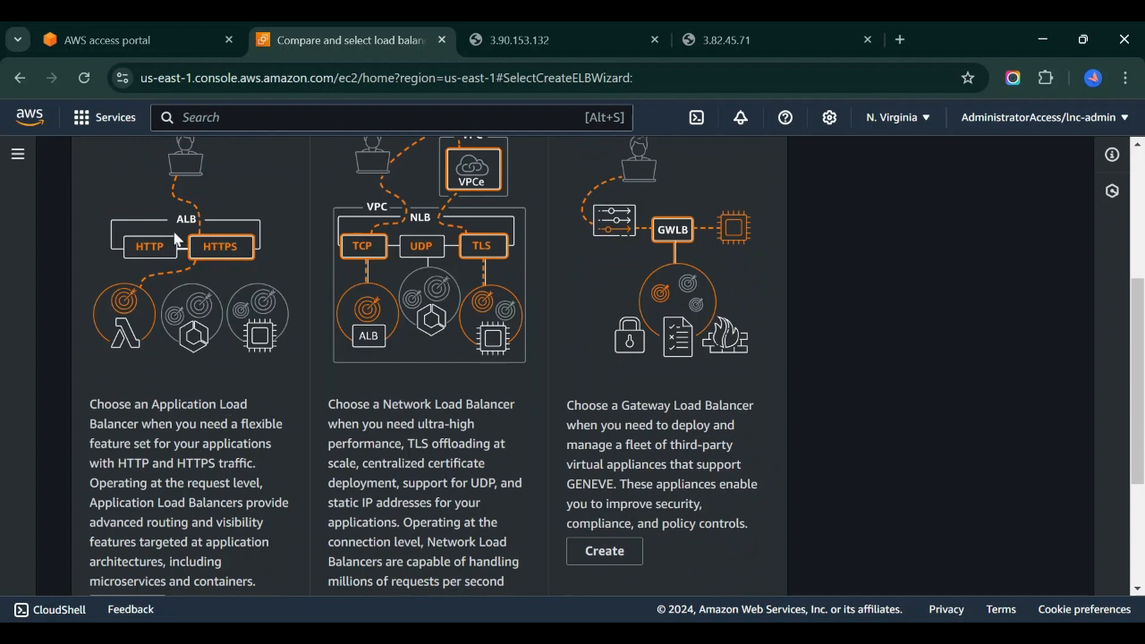
scroll(212, 420, down, 1)
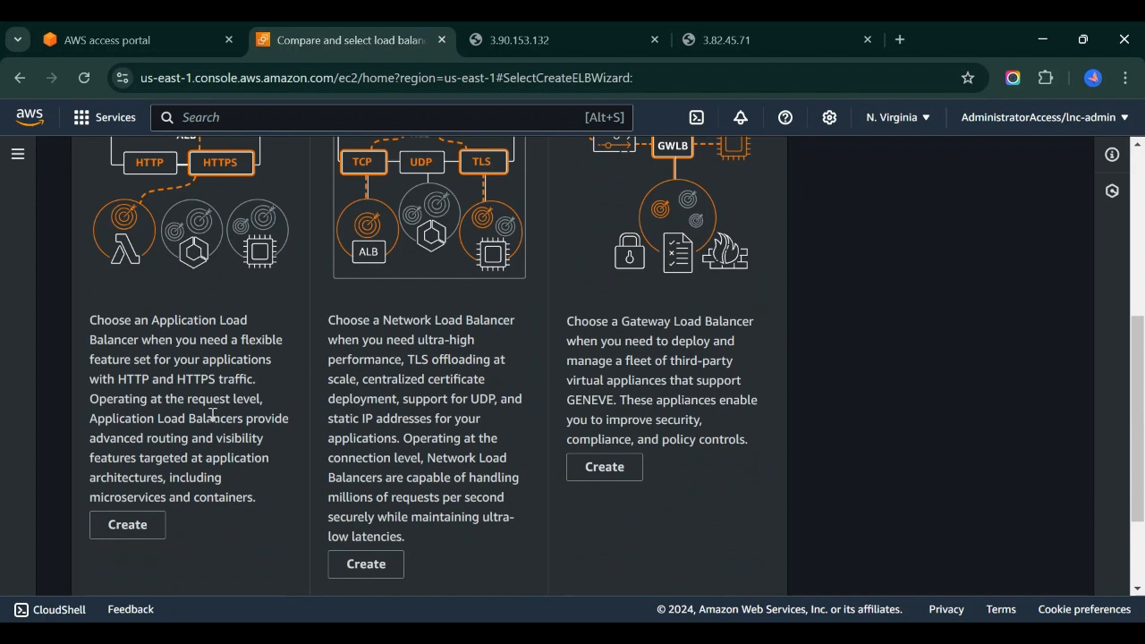
scroll(444, 434, up, 1)
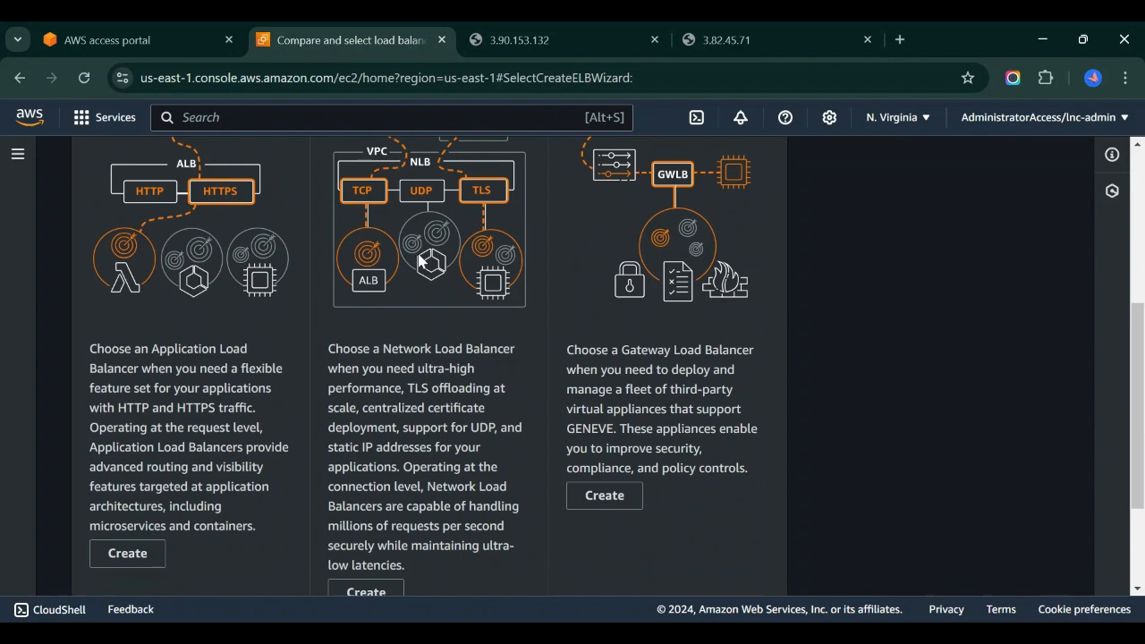
Examine the Network Load Balancer's protocols, targets and request-handling description, and the Gateway Load Balancer's diagram and use case
scroll(454, 380, up, 2)
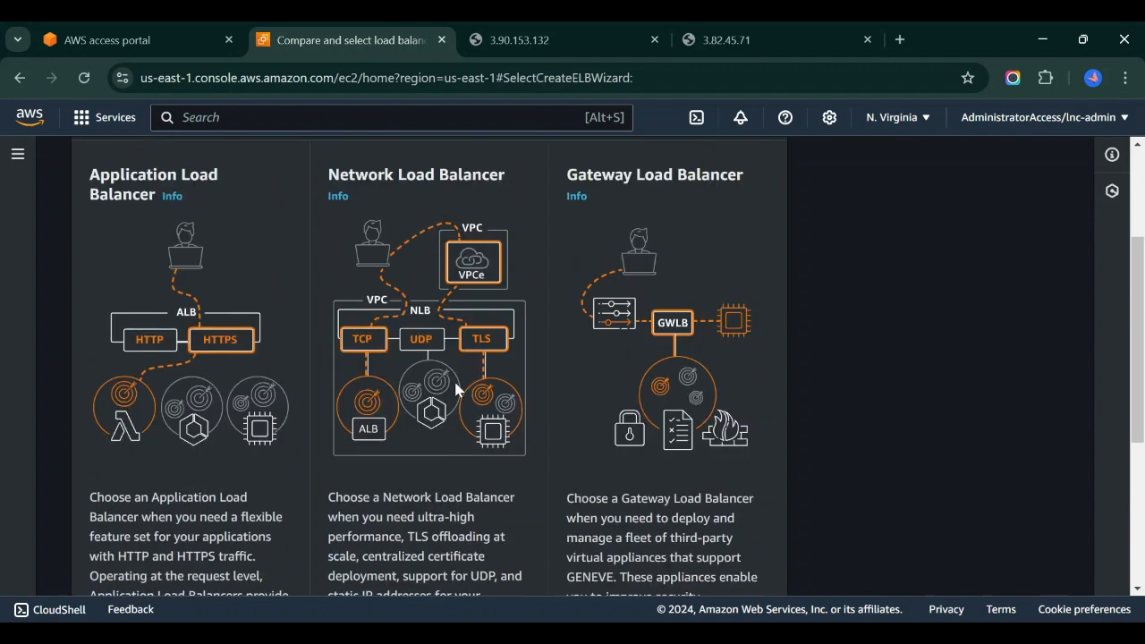
scroll(454, 378, up, 1)
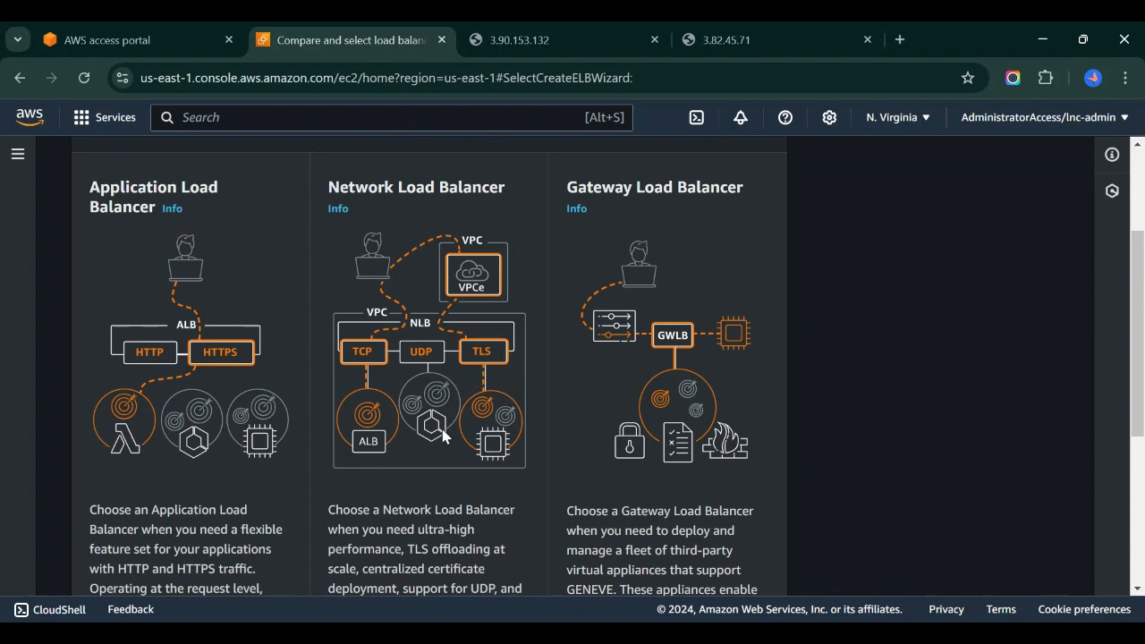
scroll(443, 433, down, 3)
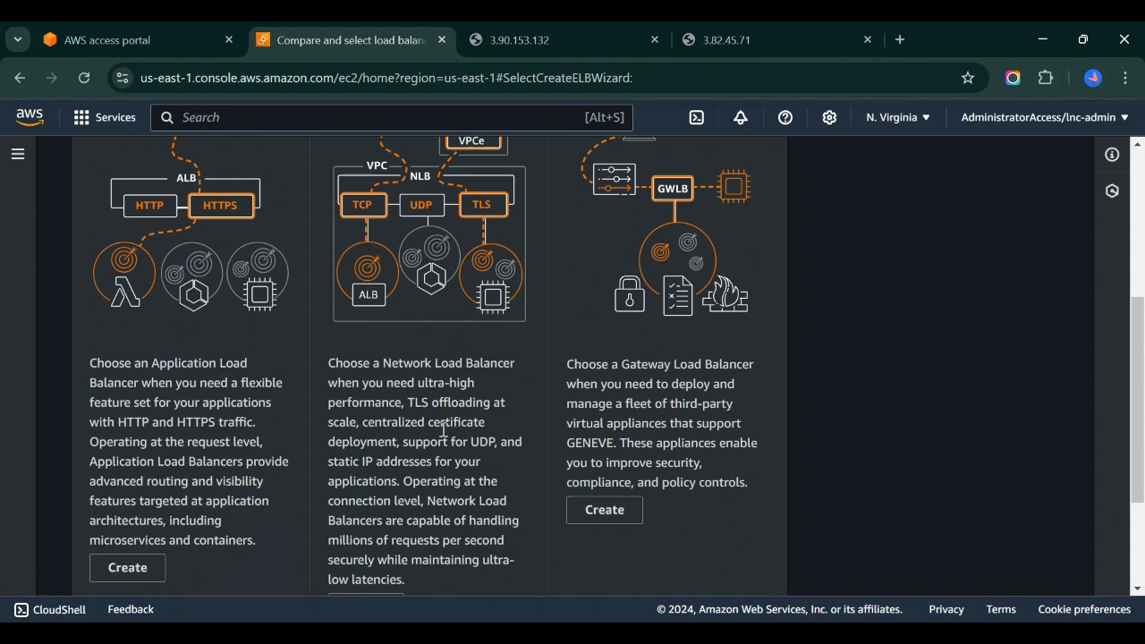
scroll(443, 430, down, 2)
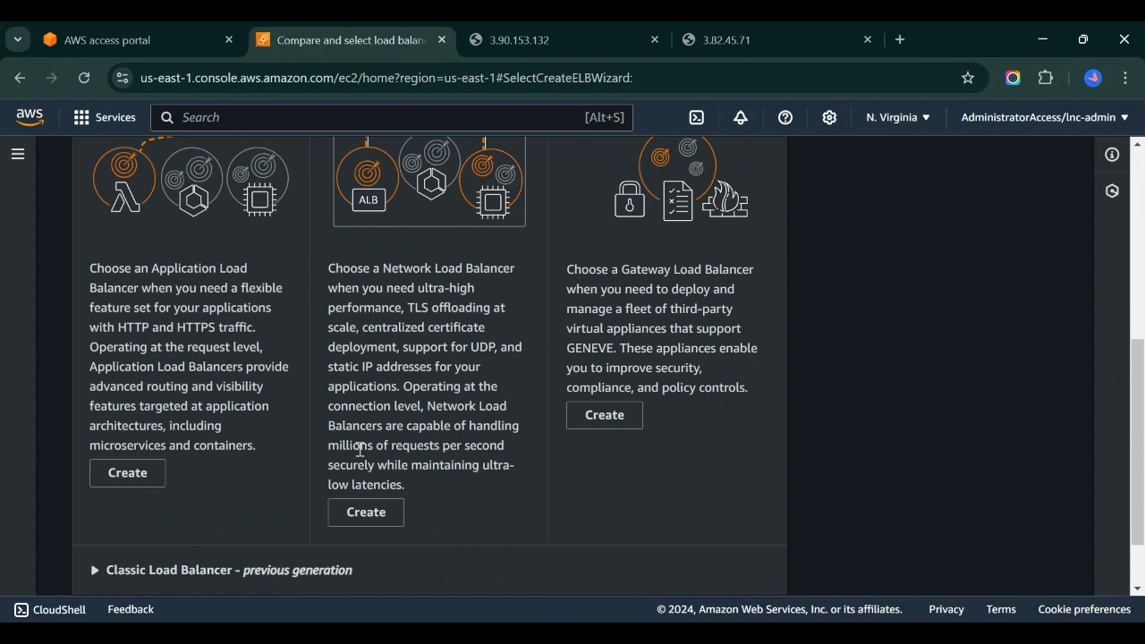
drag(330, 446, 376, 465)
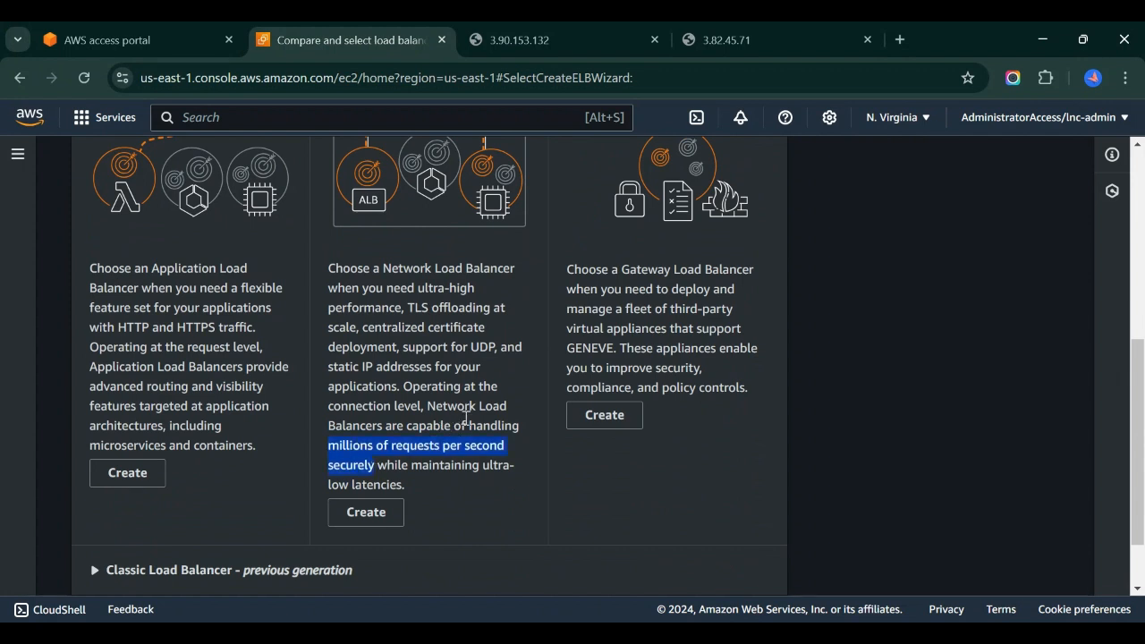
scroll(466, 418, up, 2)
click(440, 405)
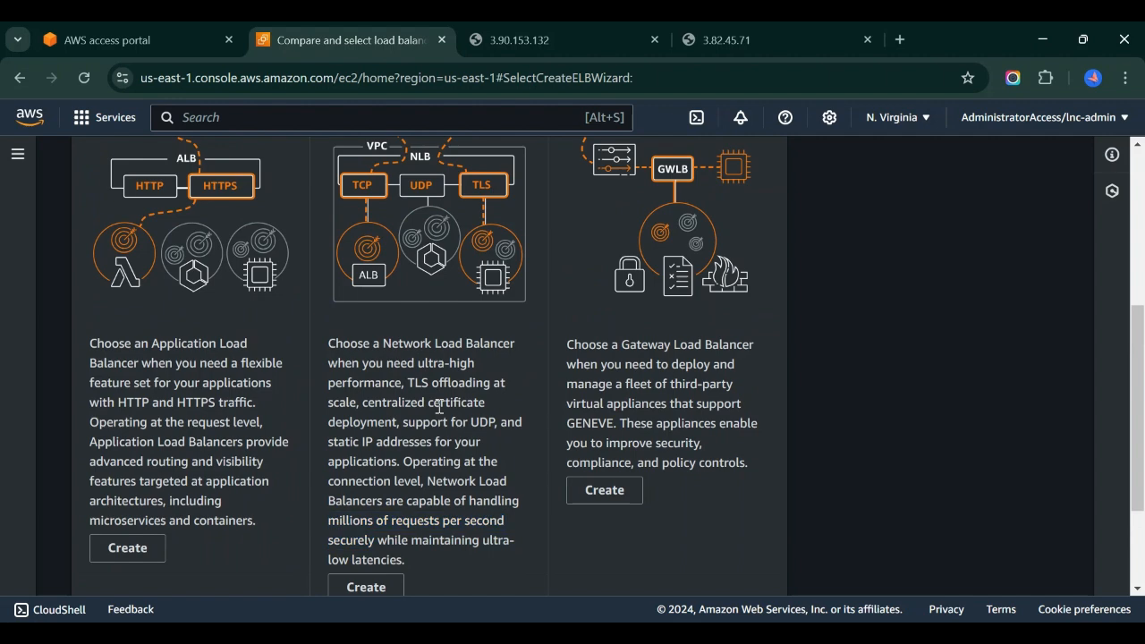
scroll(439, 405, down, 3)
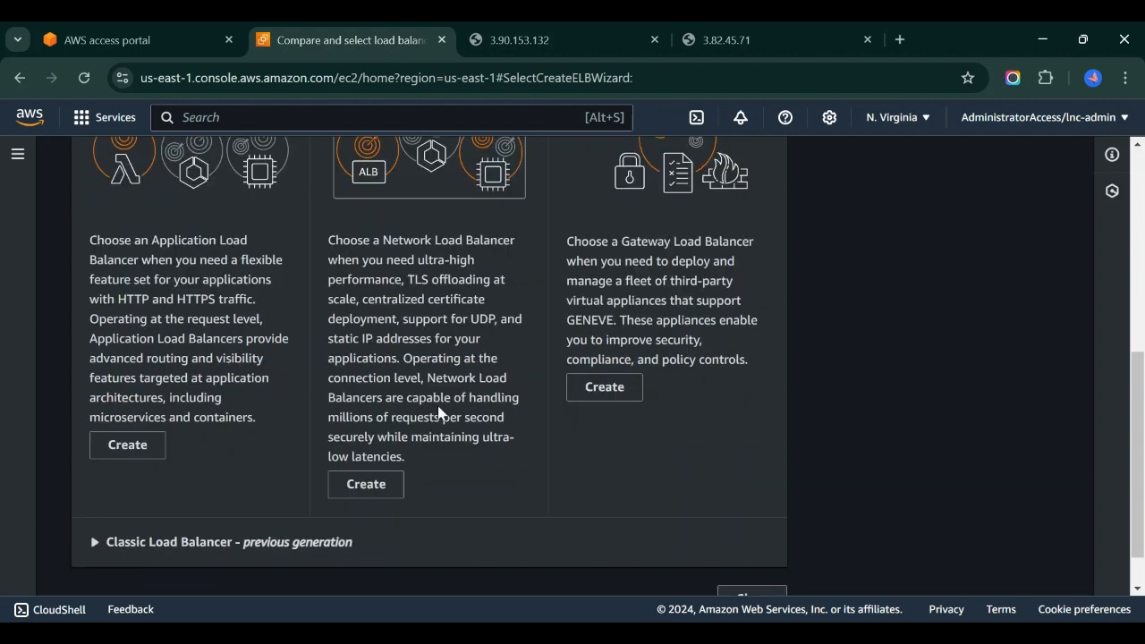
scroll(439, 406, up, 4)
scroll(439, 407, up, 3)
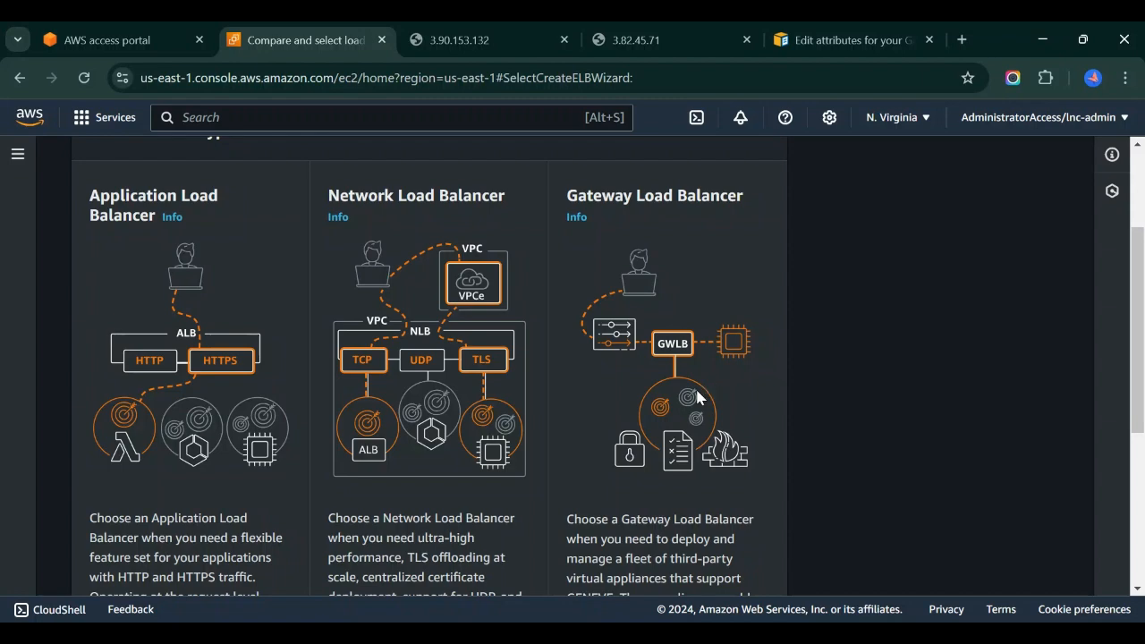
scroll(697, 399, down, 4)
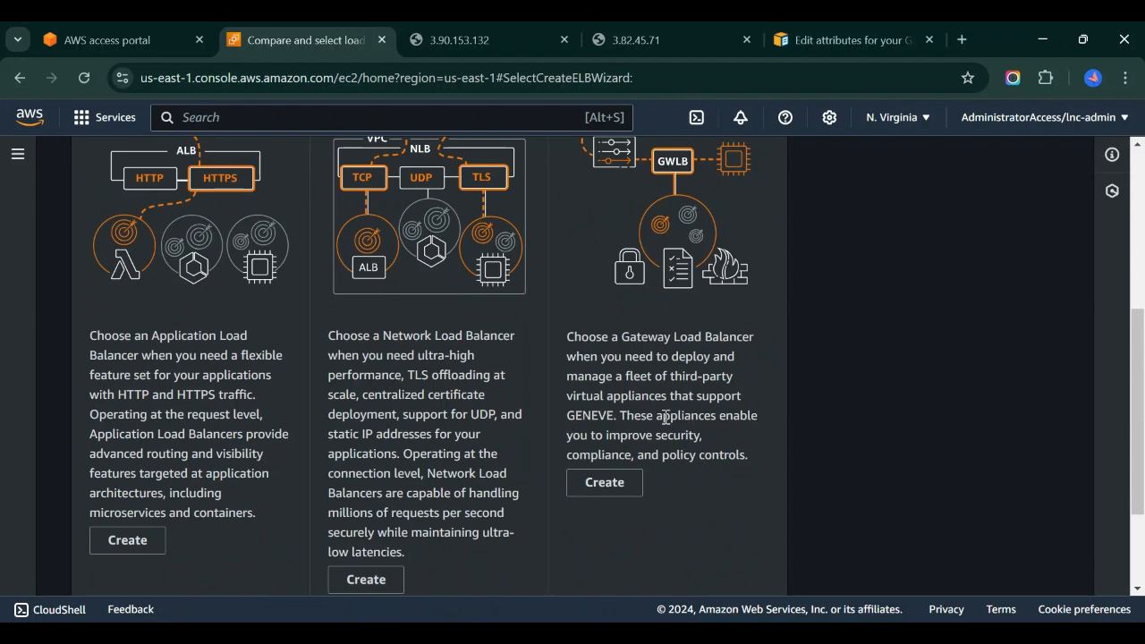
scroll(665, 417, up, 1)
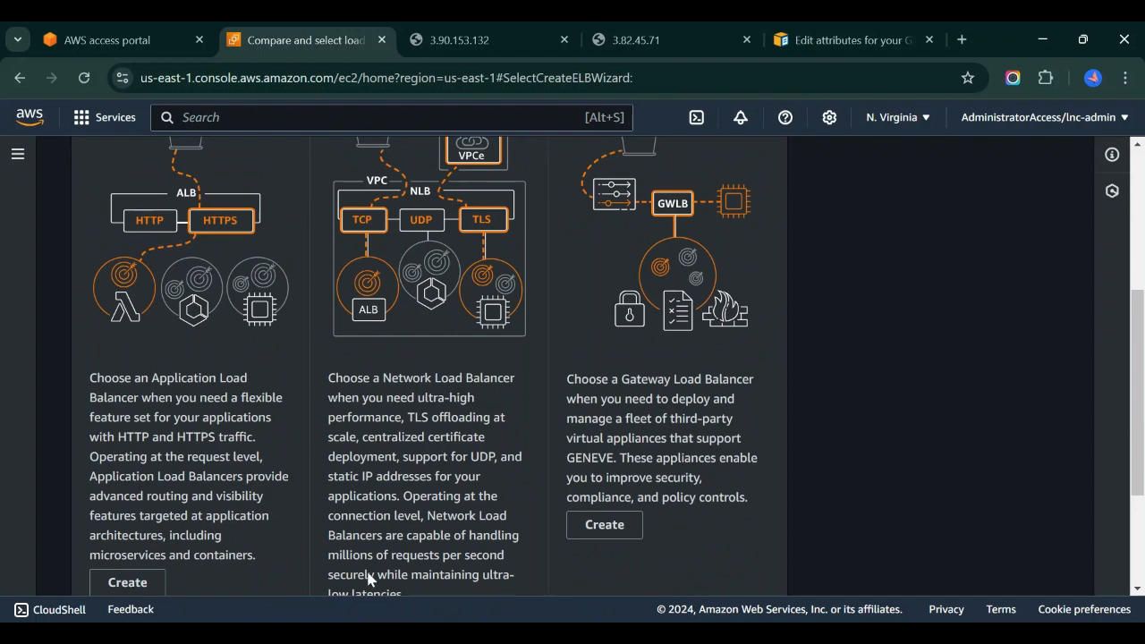
scroll(368, 580, down, 1)
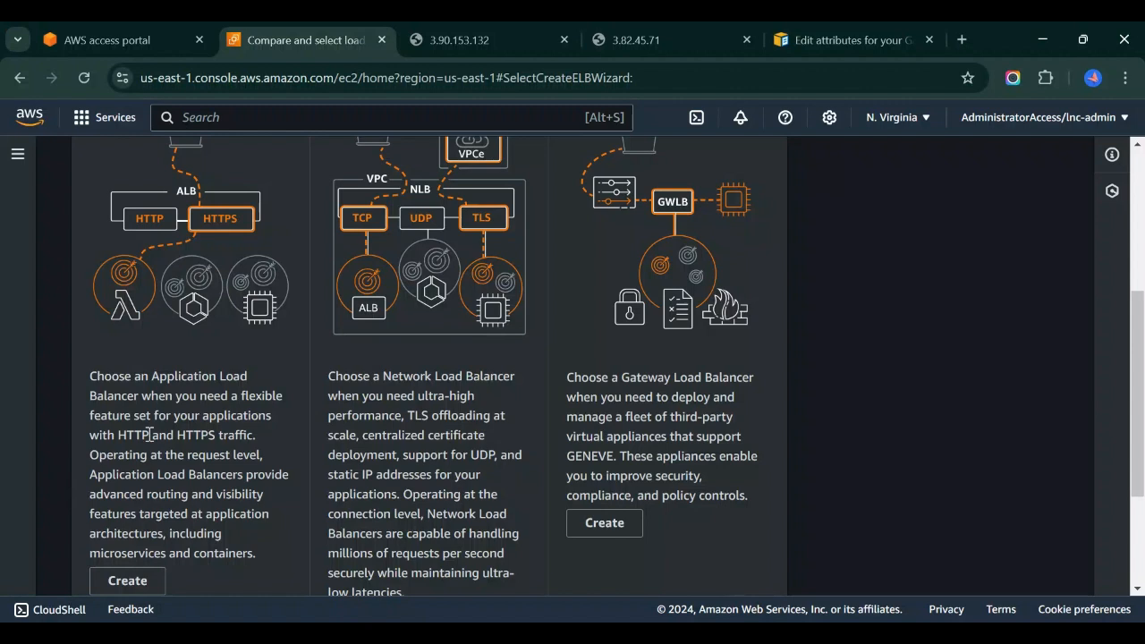
Start creating an Application Load Balancer and name it demo-alb
scroll(153, 476, down, 1)
click(125, 529)
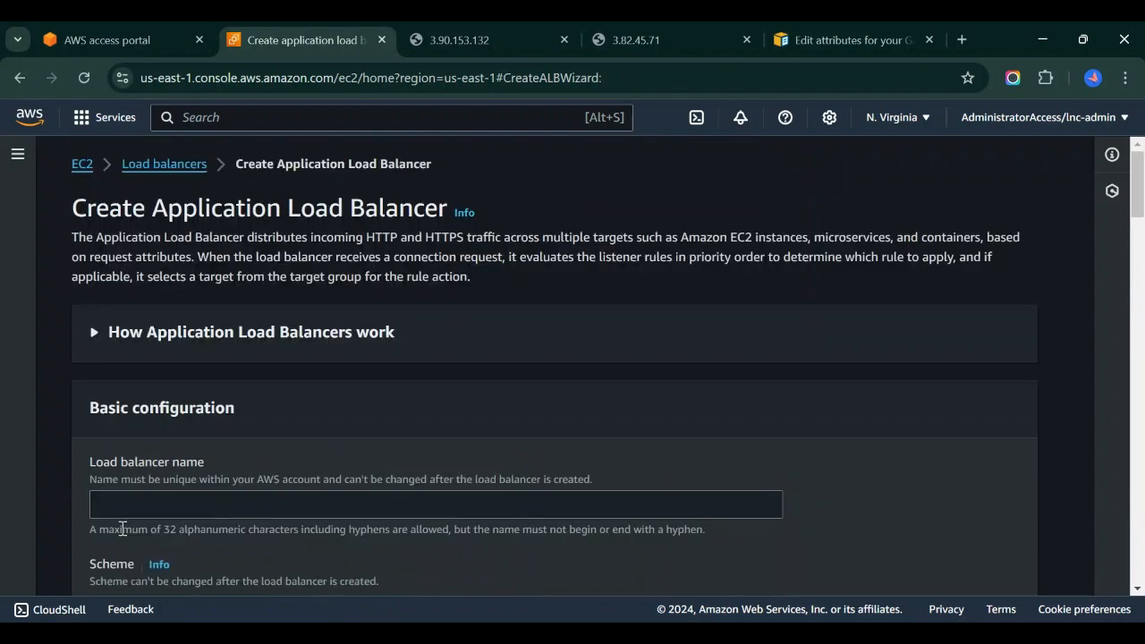
scroll(198, 492, down, 2)
click(168, 349)
scroll(168, 348, down, 1)
text(demo-alb)
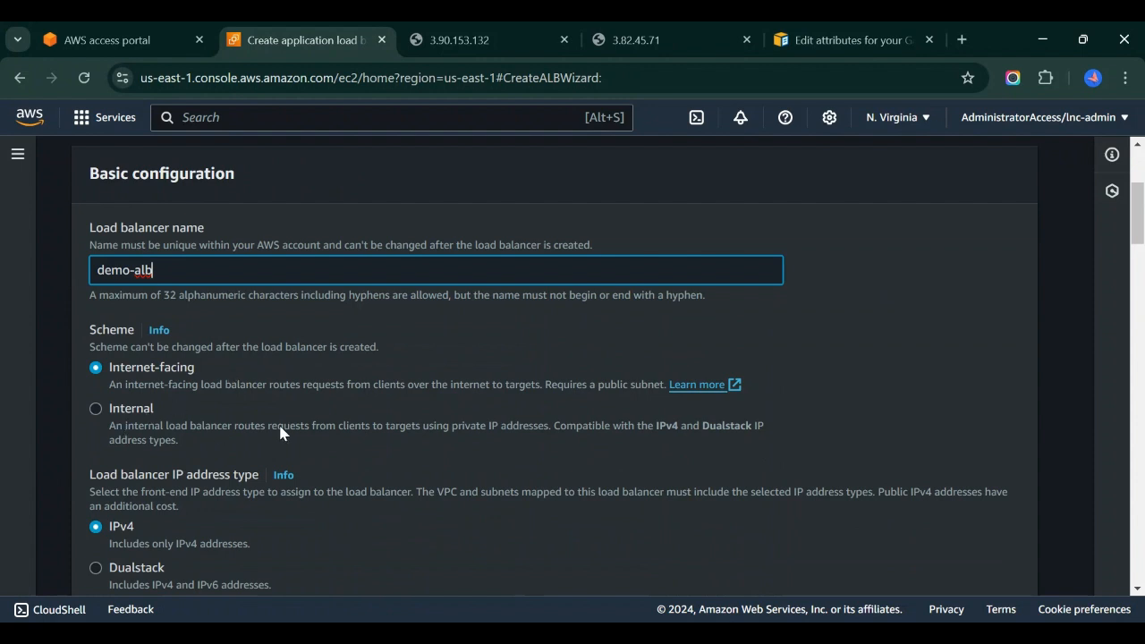
Map the load balancer to all six Availability Zones, us-east-1a through us-east-1f
scroll(278, 430, down, 2)
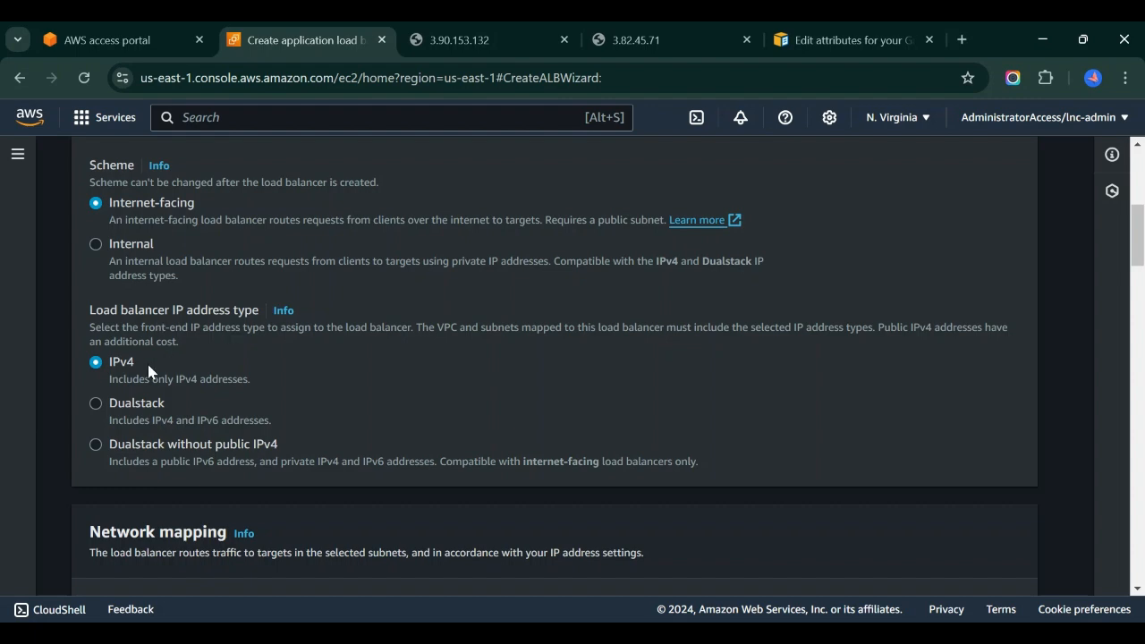
scroll(387, 432, down, 2)
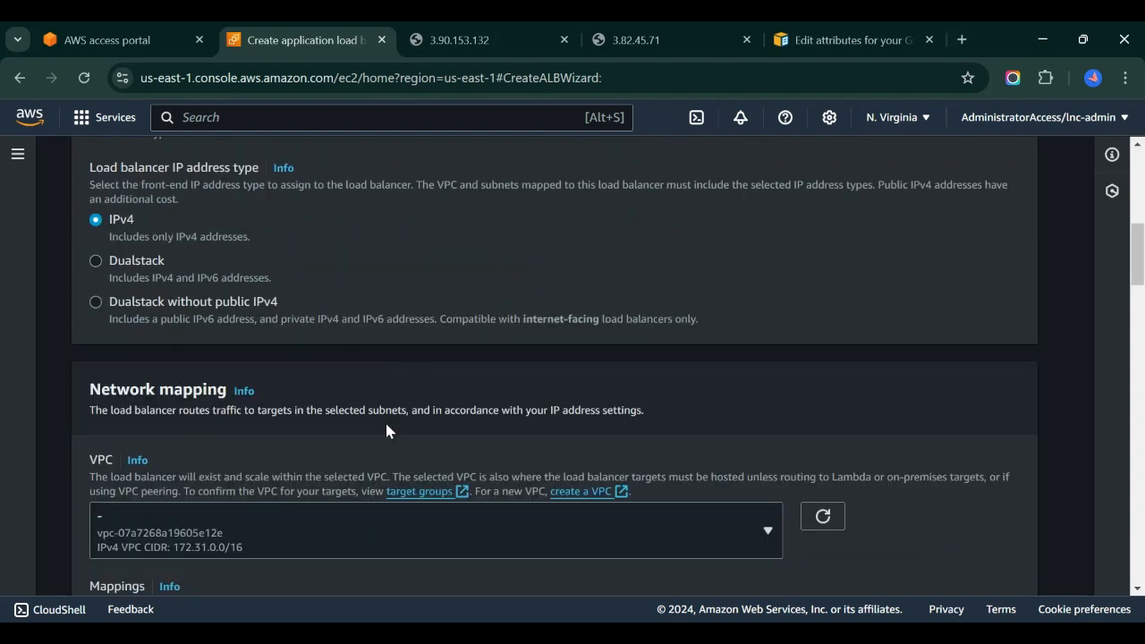
scroll(387, 431, down, 1)
scroll(387, 431, down, 1)
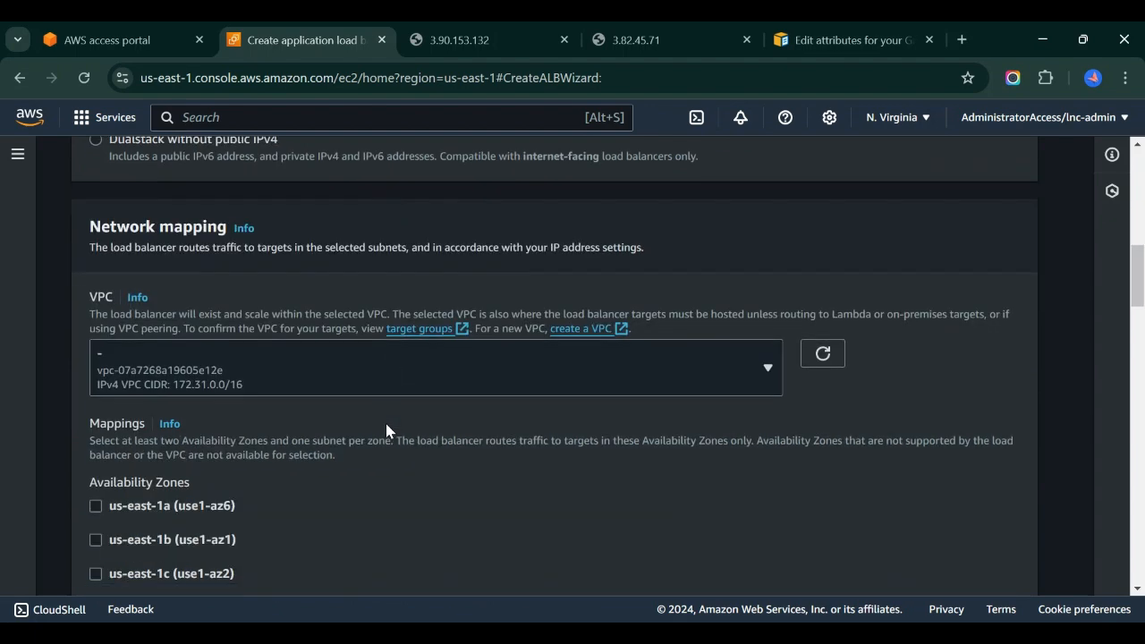
scroll(327, 345, down, 1)
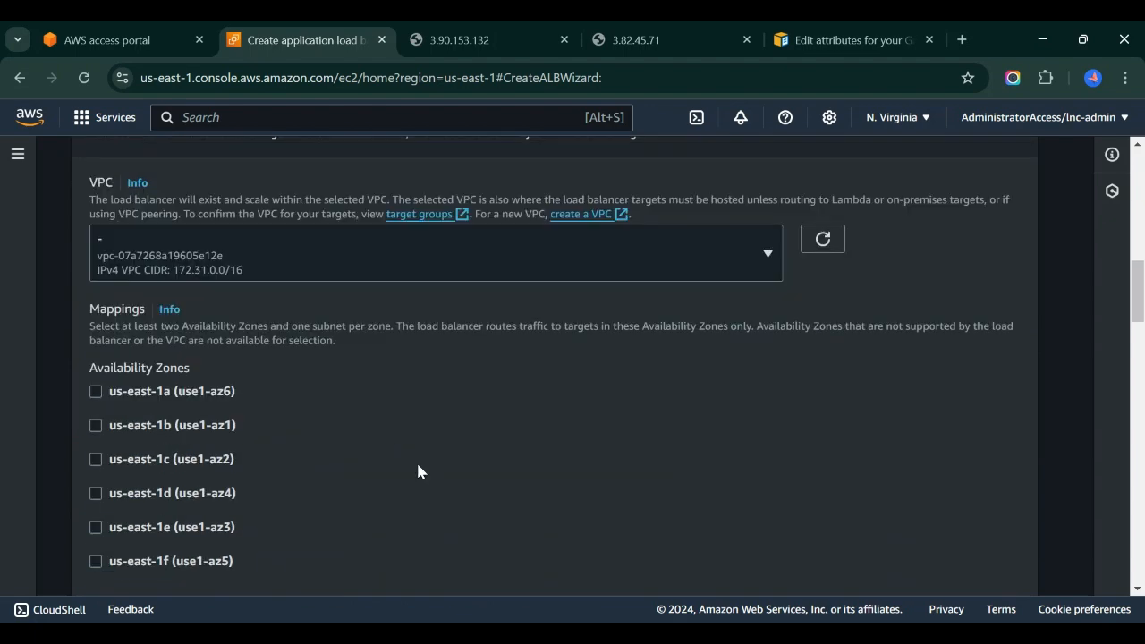
scroll(182, 365, down, 1)
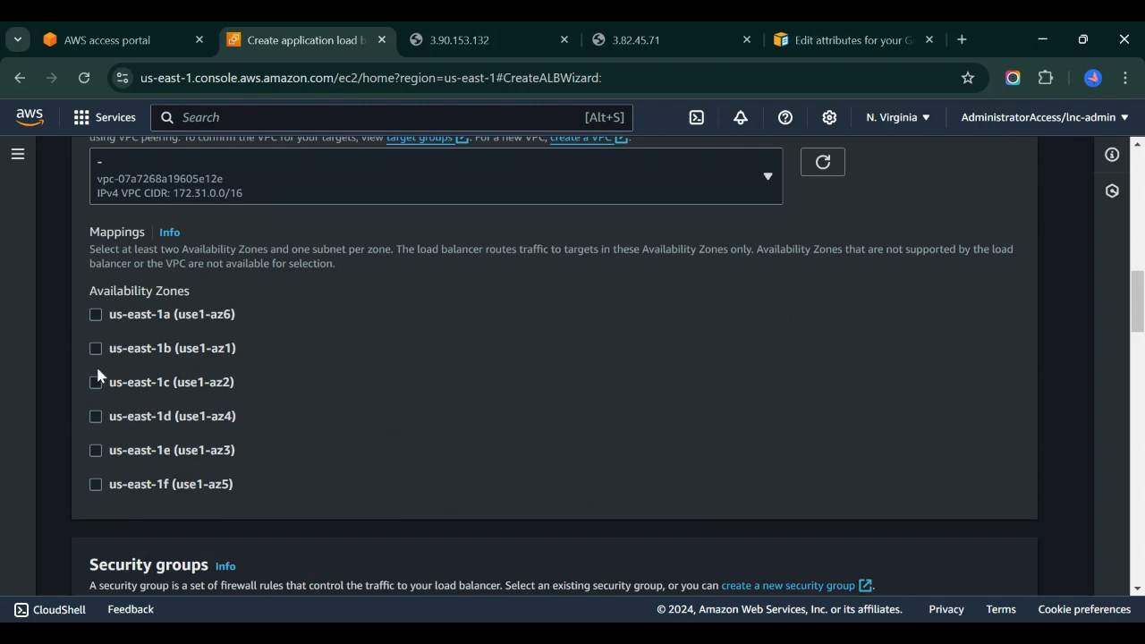
click(95, 314)
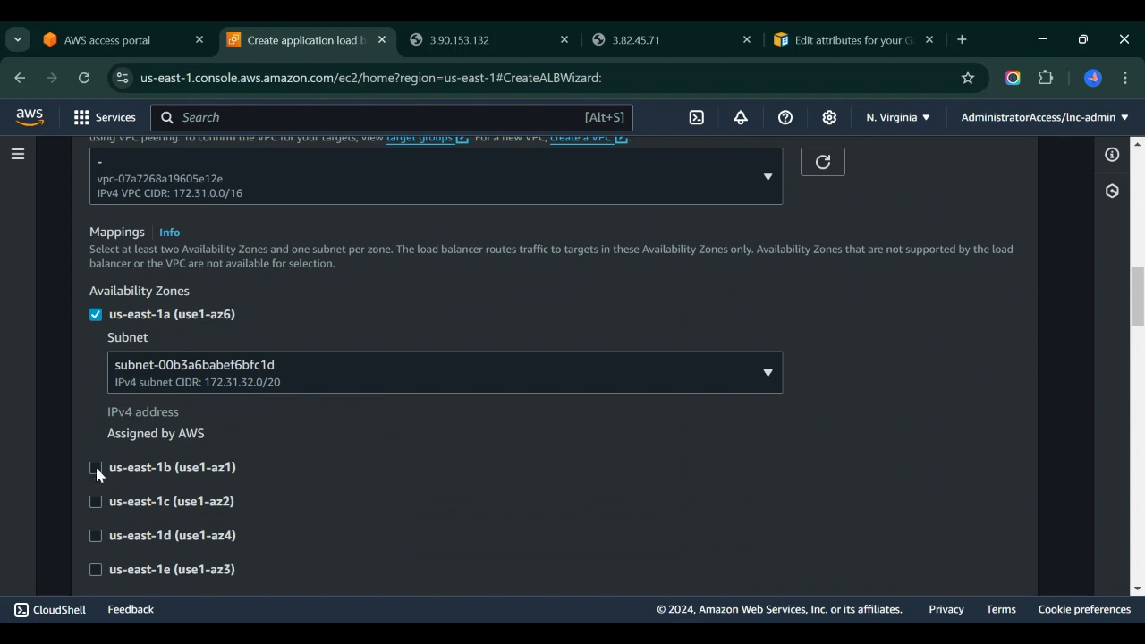
scroll(107, 443, down, 1)
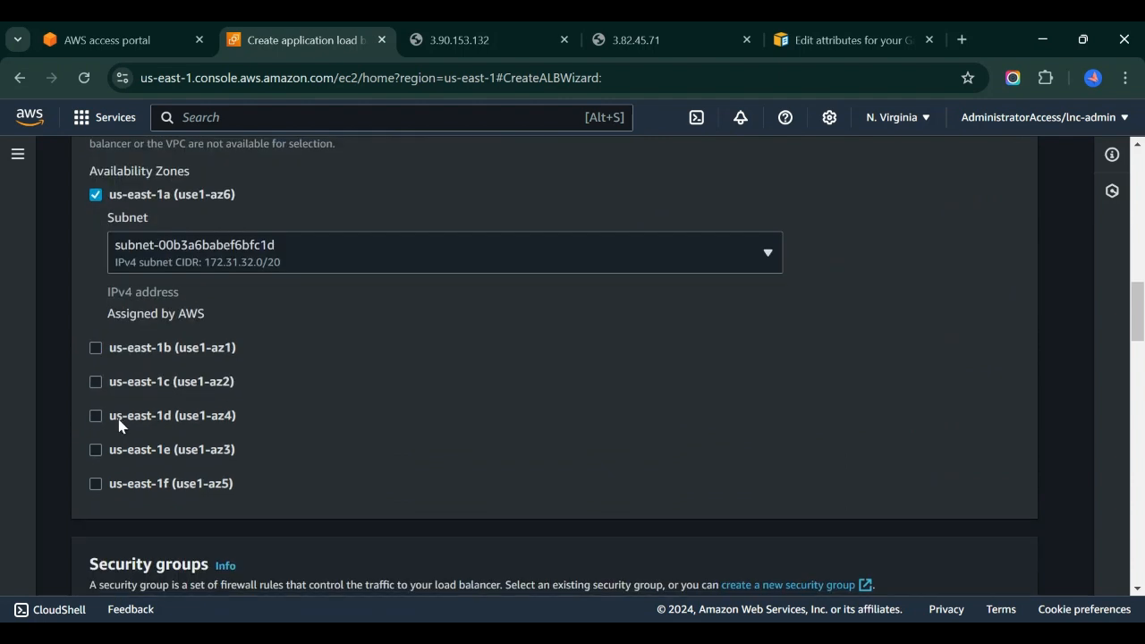
click(96, 347)
click(96, 500)
scroll(316, 529, down, 3)
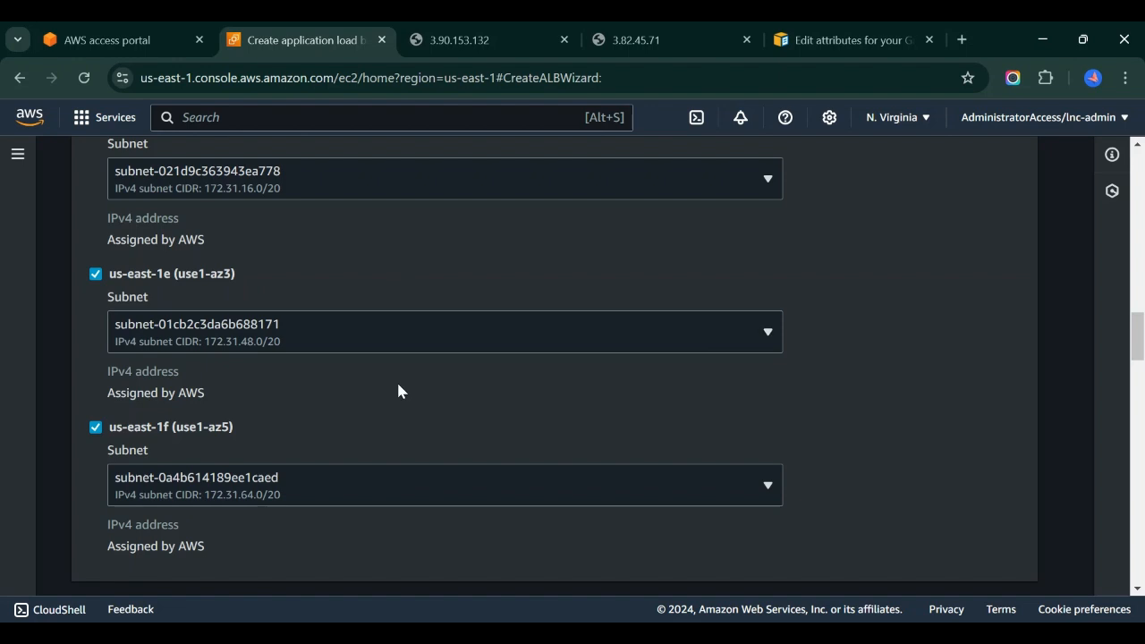
Start creating a new security group for the load balancer and name it alb-sg-demo
scroll(400, 391, down, 4)
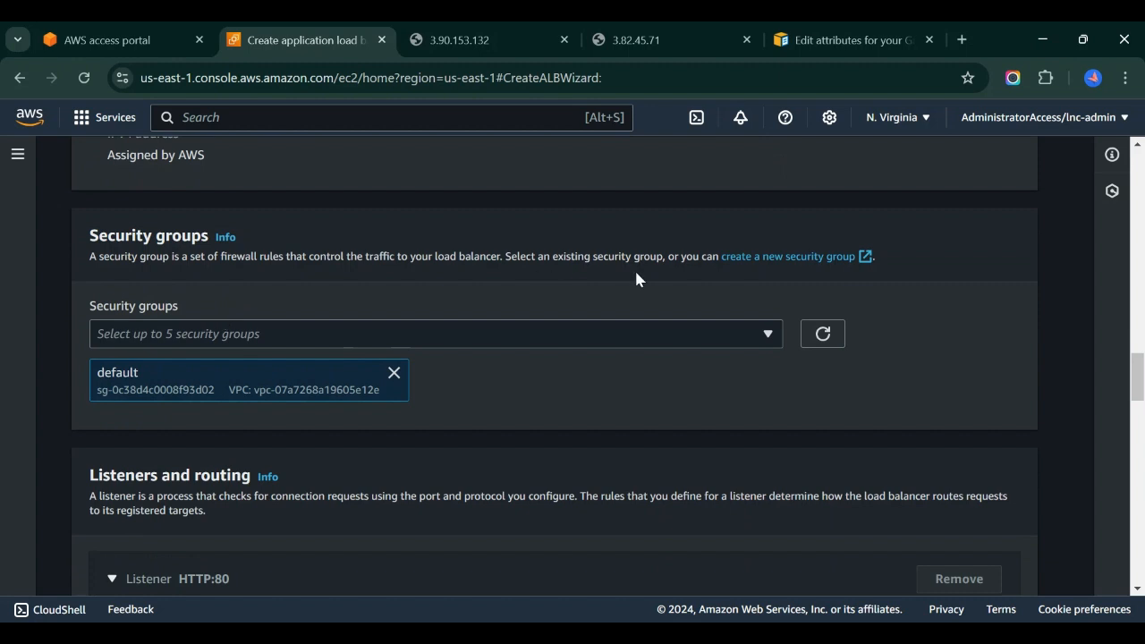
click(750, 256)
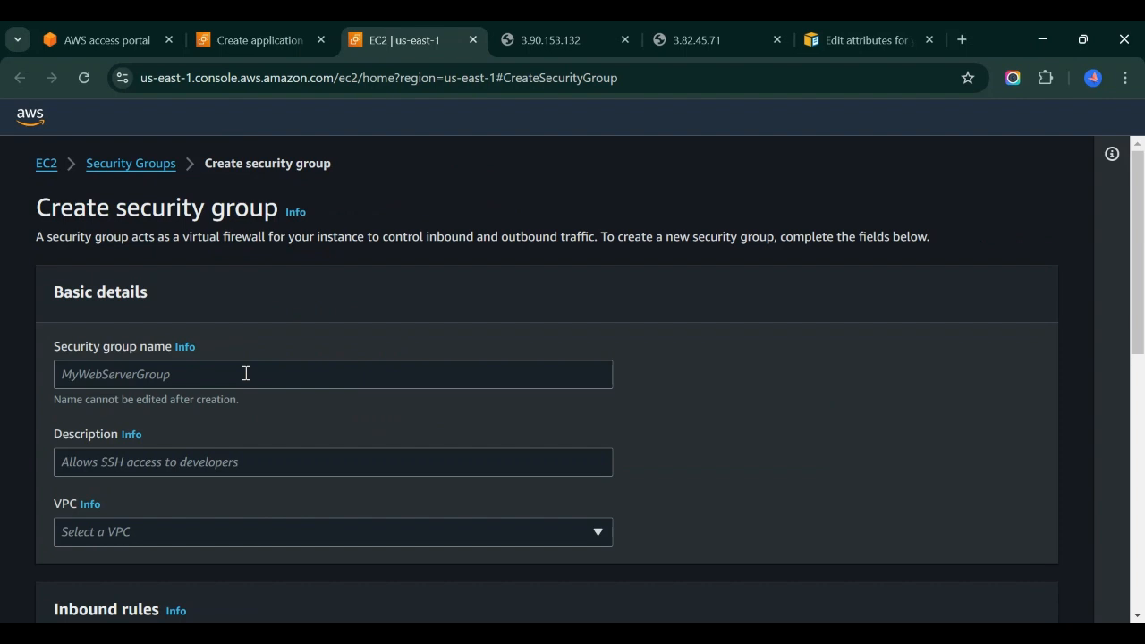
scroll(246, 373, down, 6)
scroll(246, 373, up, 6)
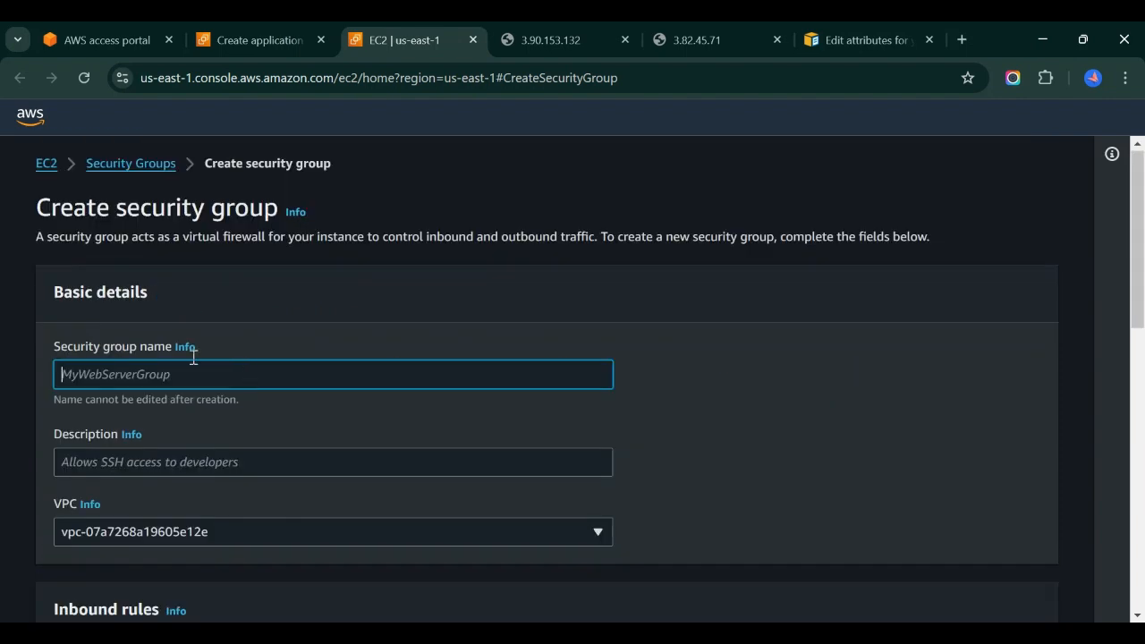
text(alb-sg)
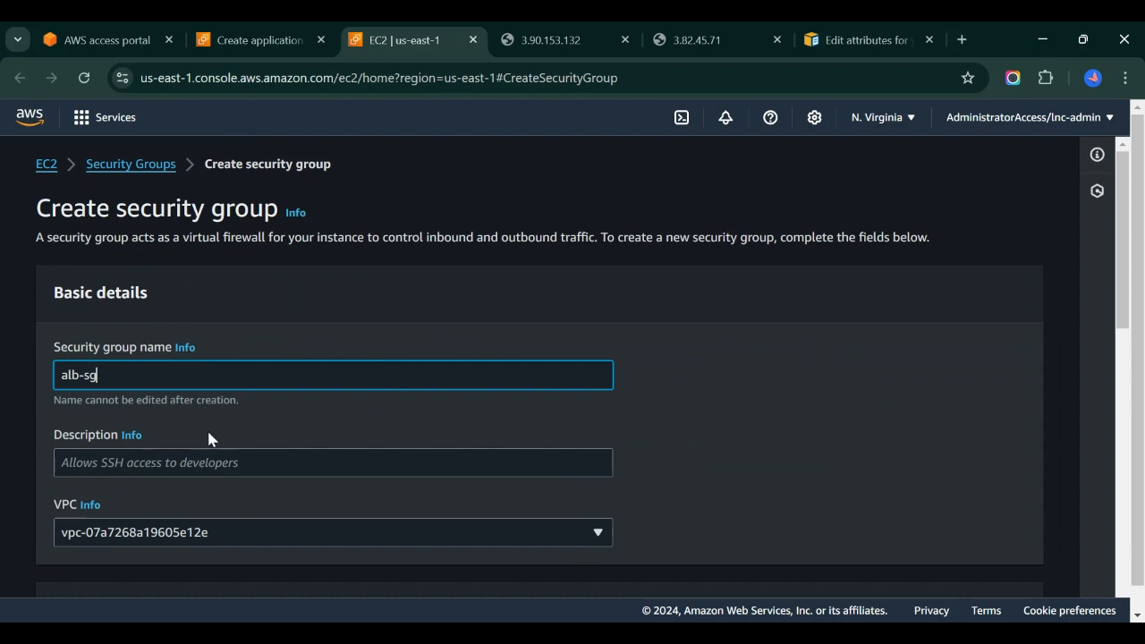
text(-demo)
Set the new security group's description to "alb-sg demo"
scroll(207, 427, down, 2)
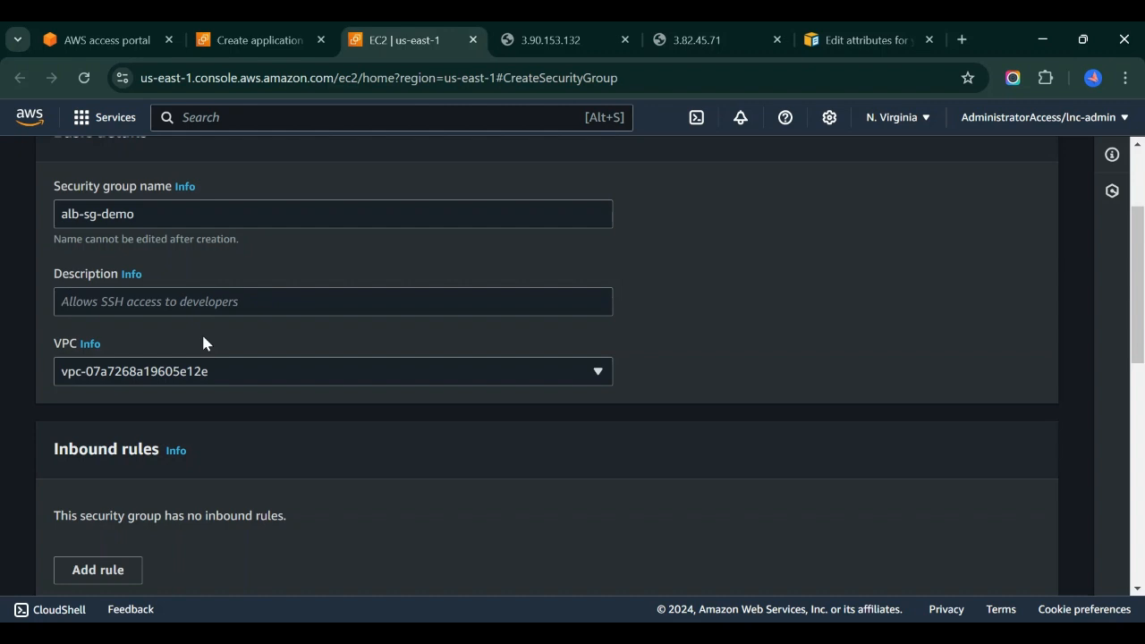
click(177, 305)
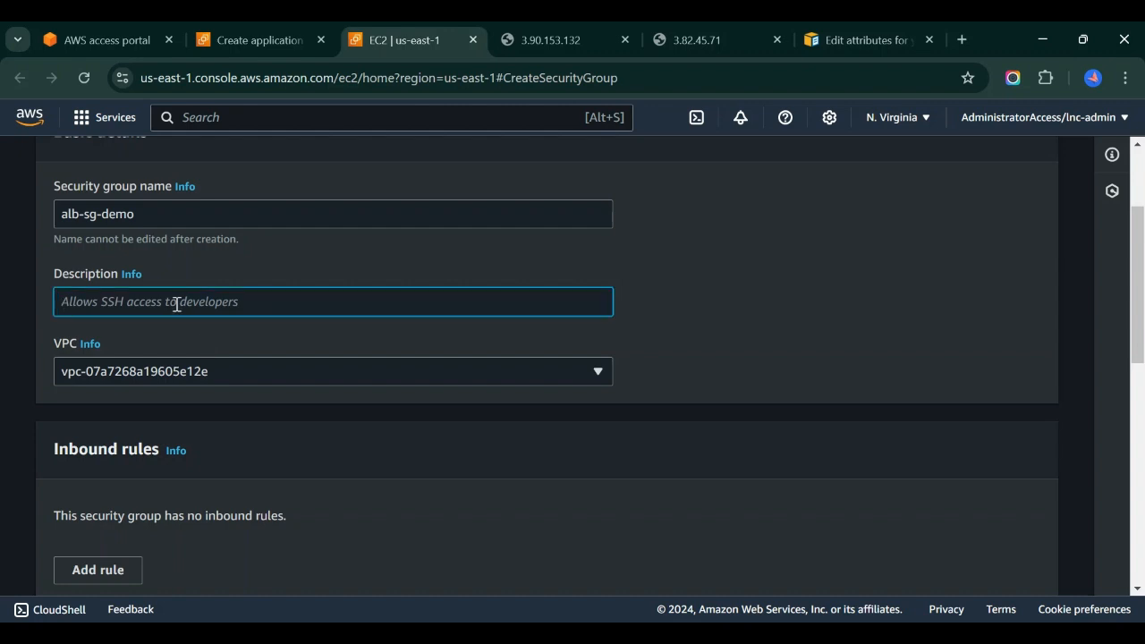
text(alb-)
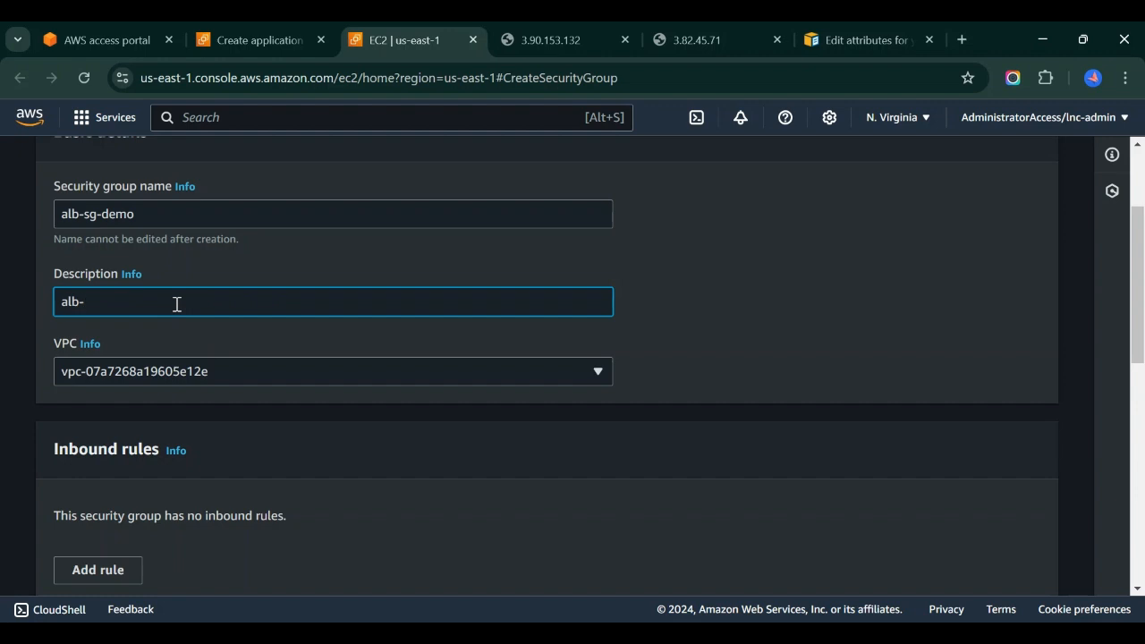
text(sg demo)
click(674, 356)
Add an inbound rule to the security group that allows HTTP traffic from the Anywhere-IPv4 source
scroll(673, 356, down, 2)
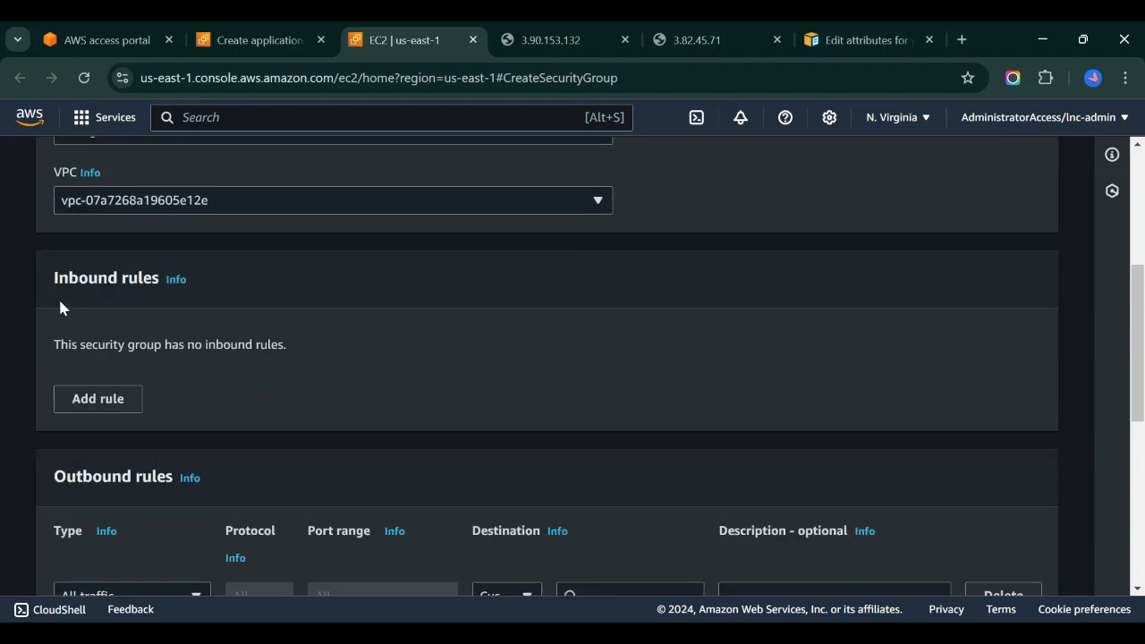
click(117, 407)
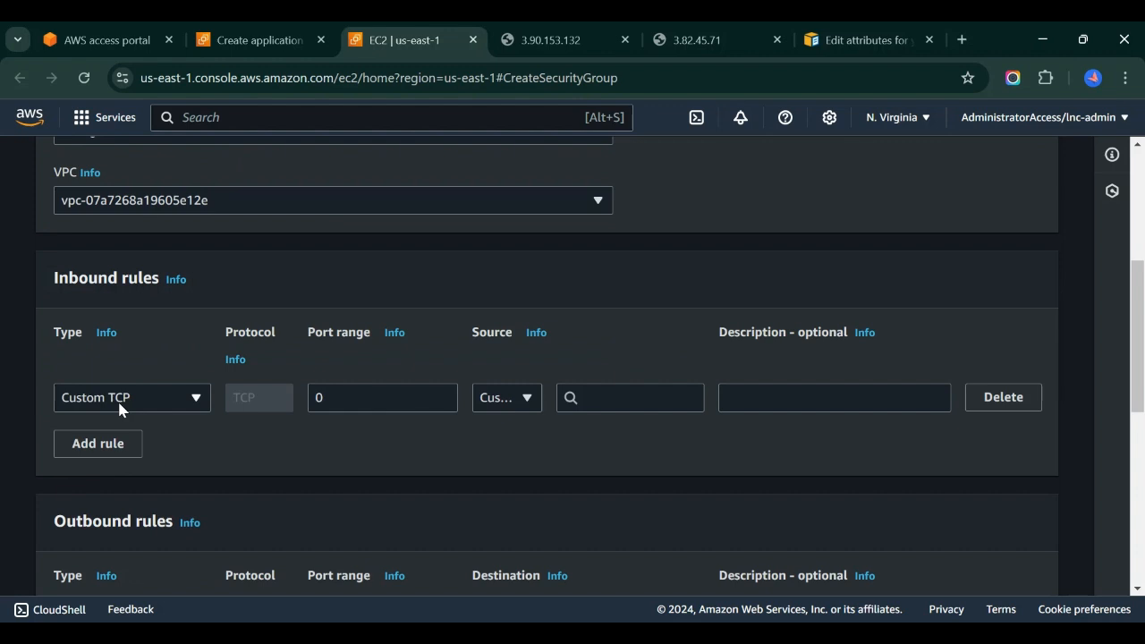
click(187, 403)
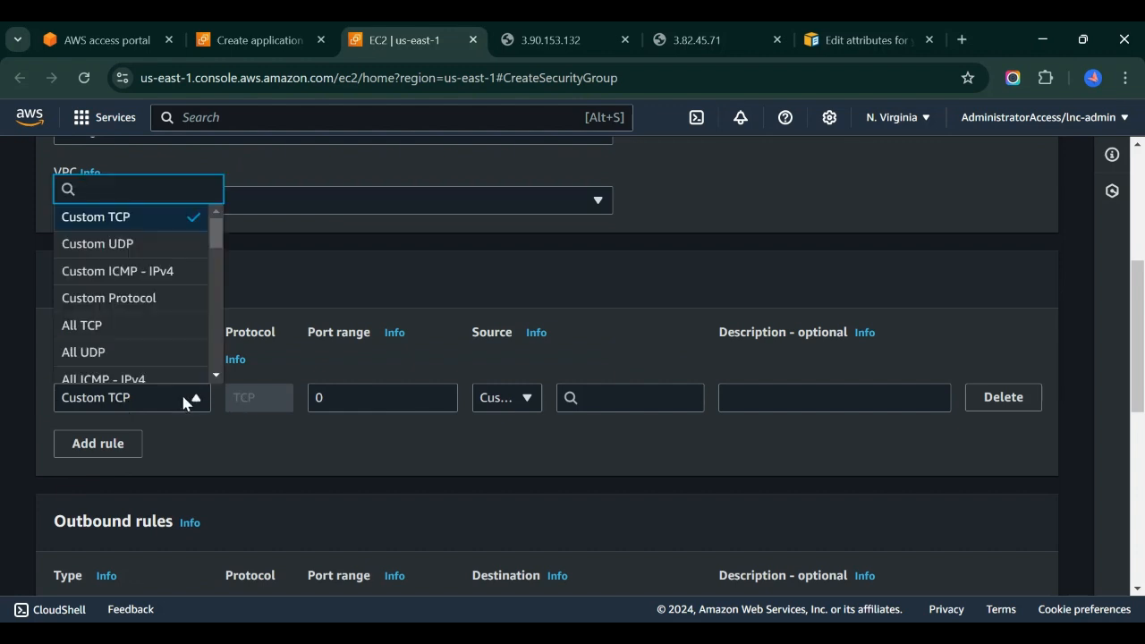
text(http)
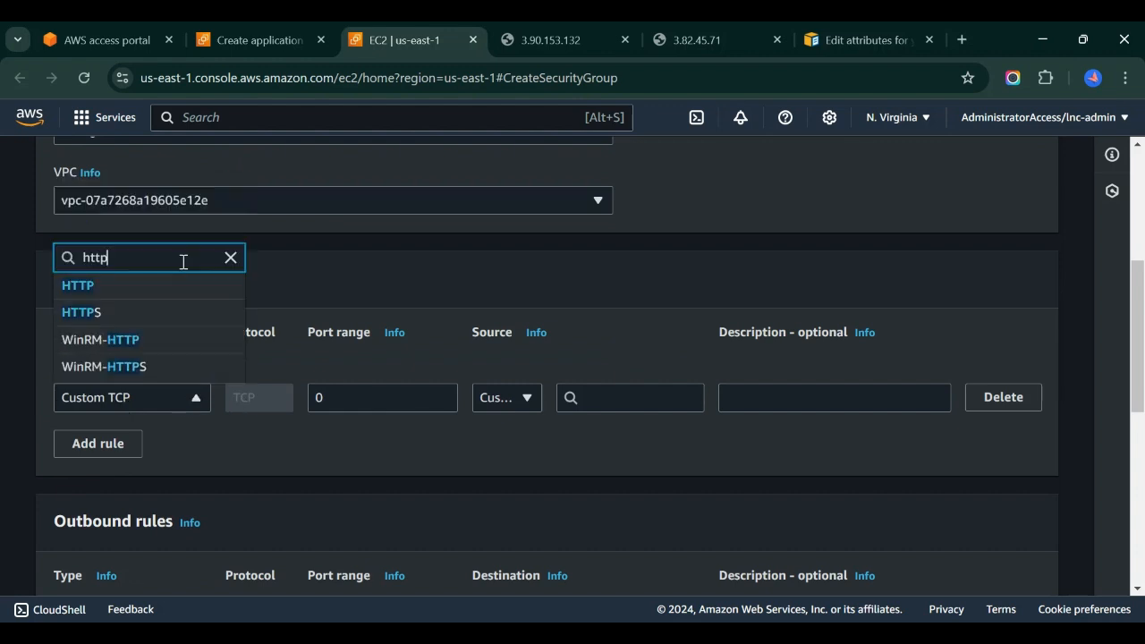
click(158, 281)
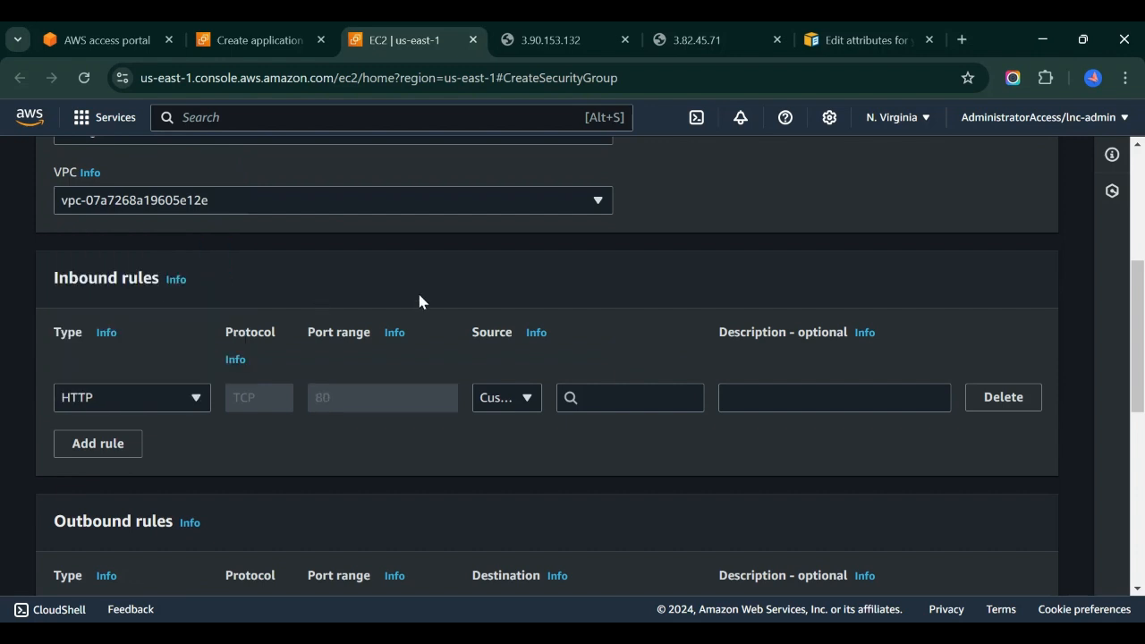
click(514, 399)
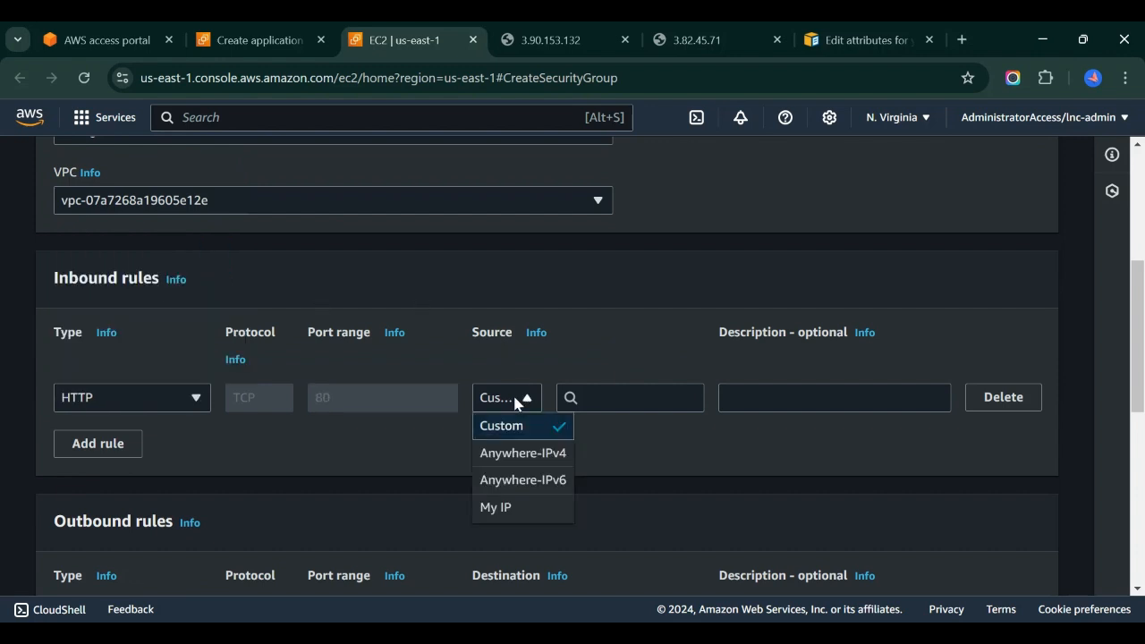
click(520, 457)
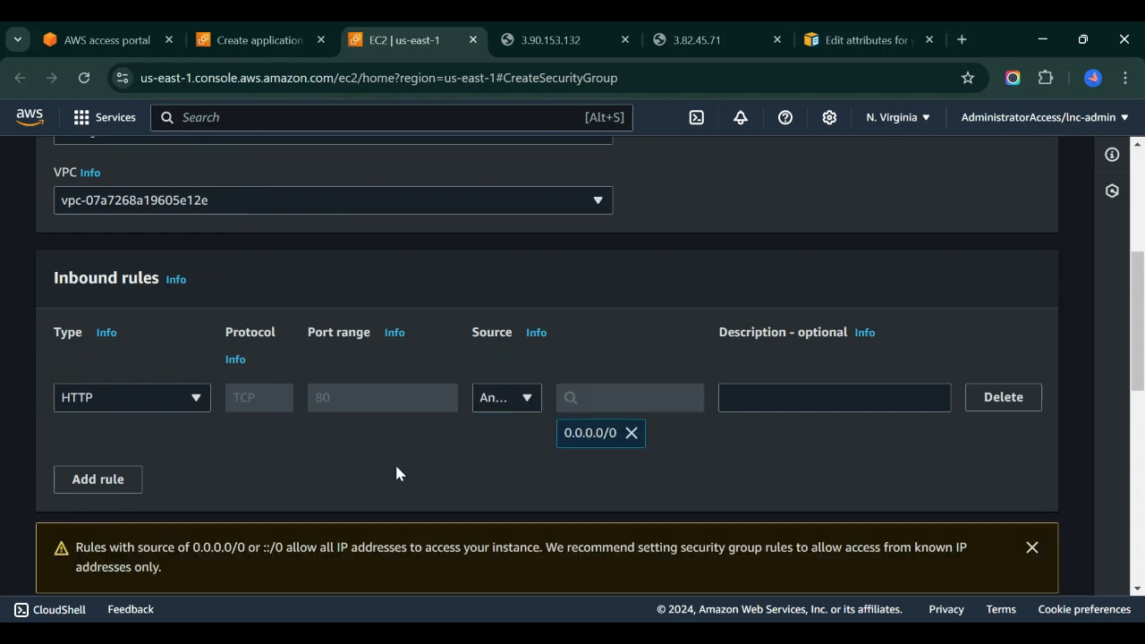
Keep the default outbound rule, add no tags, and create the alb-sg-demo security group
scroll(340, 478, down, 4)
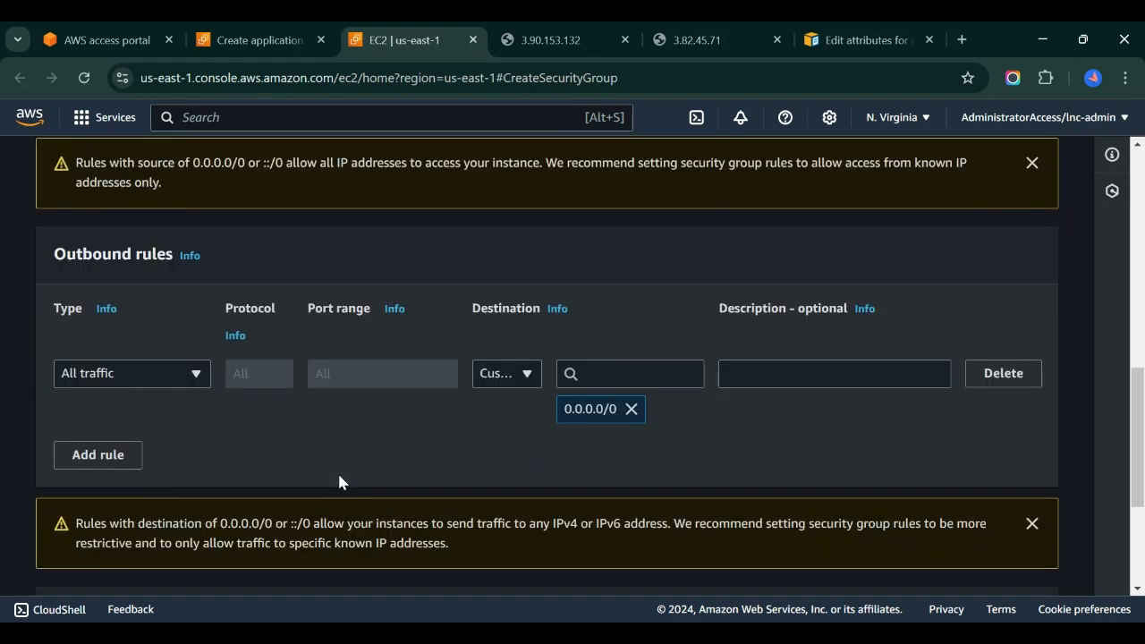
scroll(516, 452, down, 3)
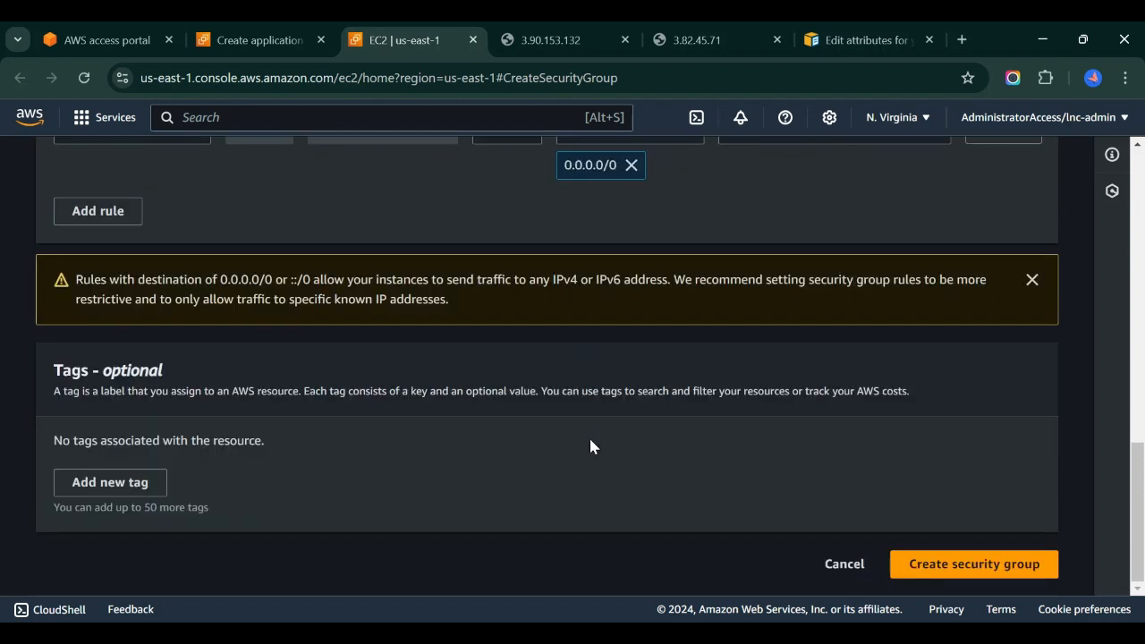
click(965, 565)
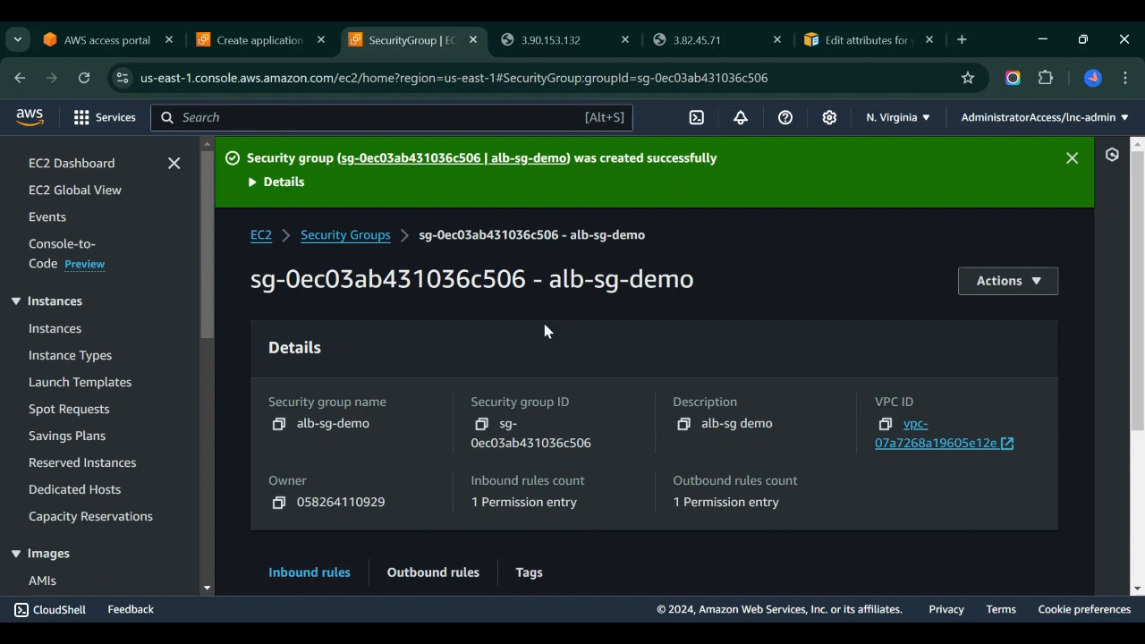
Return to the load balancer form and replace its default security group with alb-sg-demo
click(217, 25)
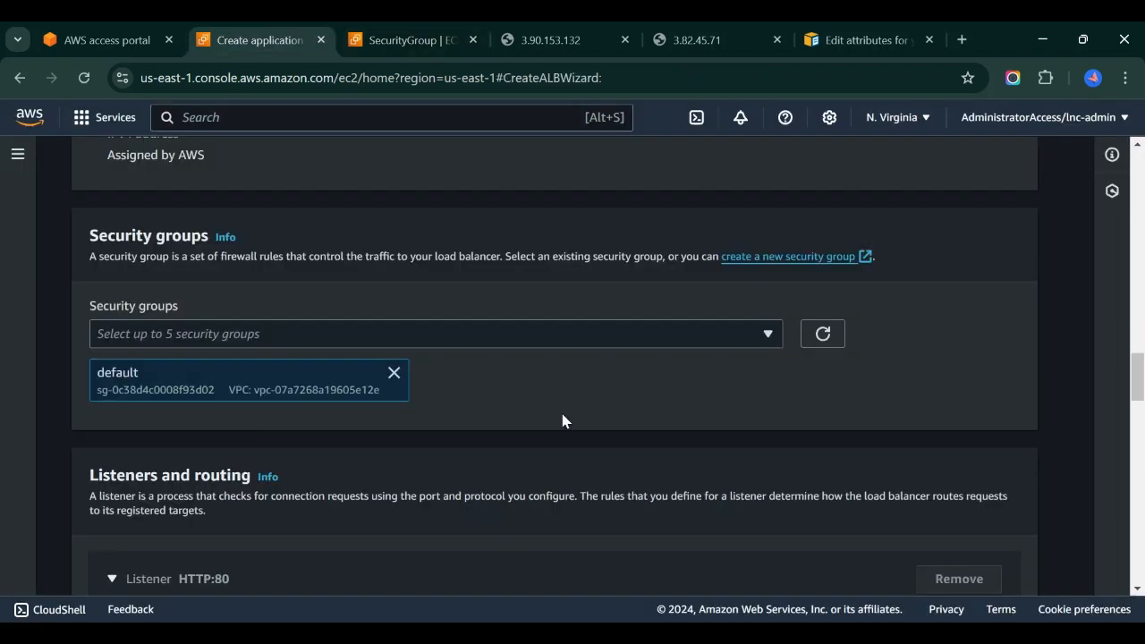
click(393, 372)
click(477, 340)
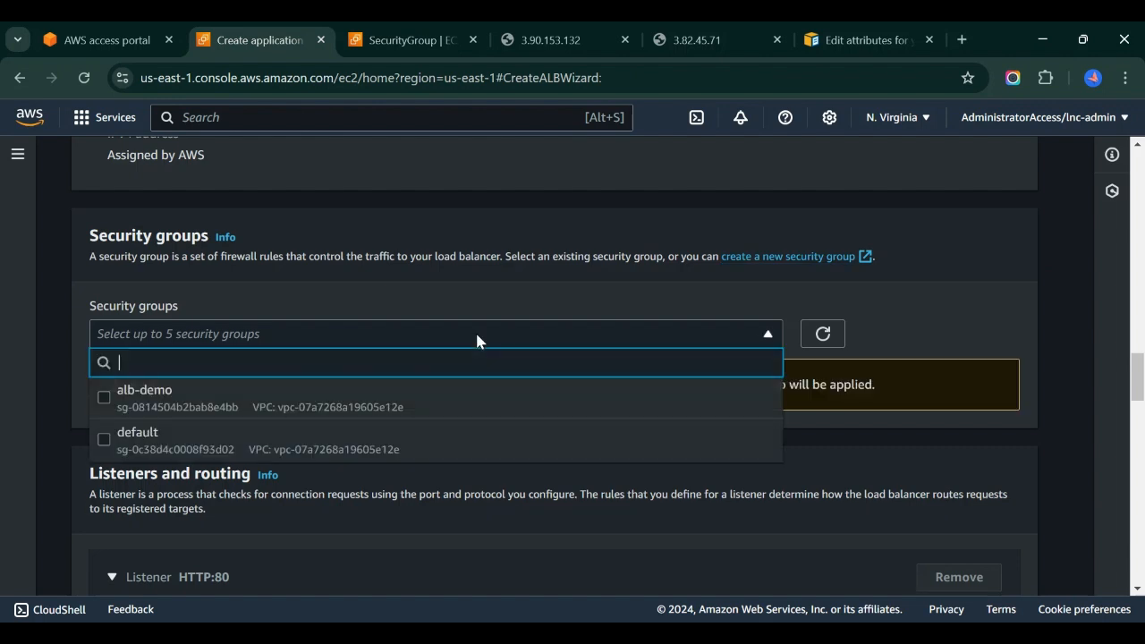
click(104, 439)
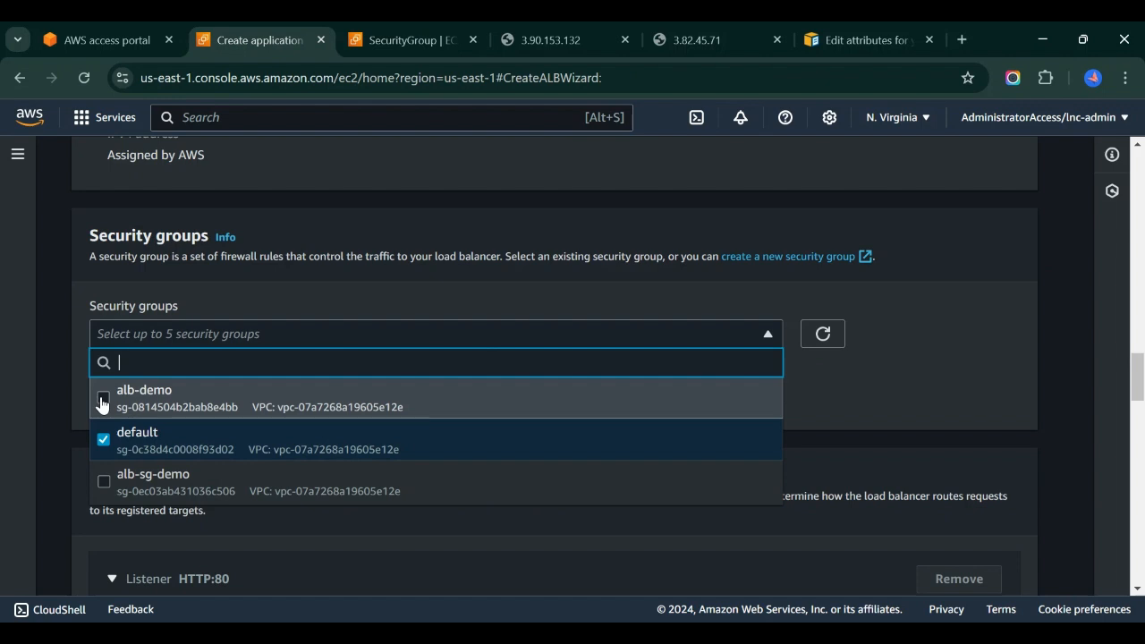
click(103, 399)
click(103, 399)
click(103, 485)
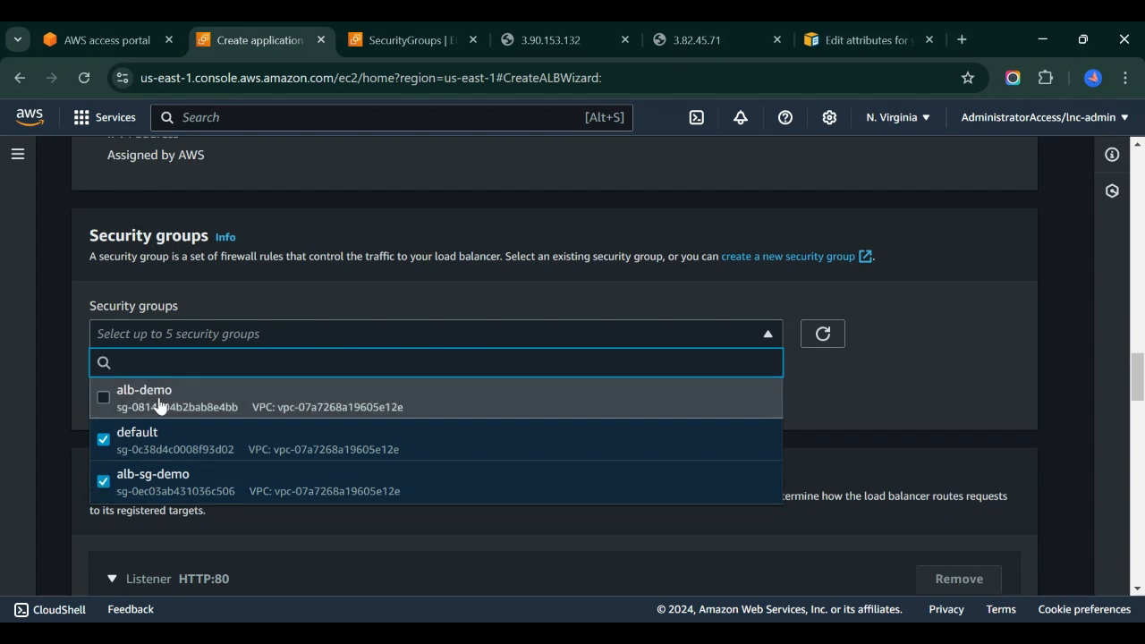
click(103, 440)
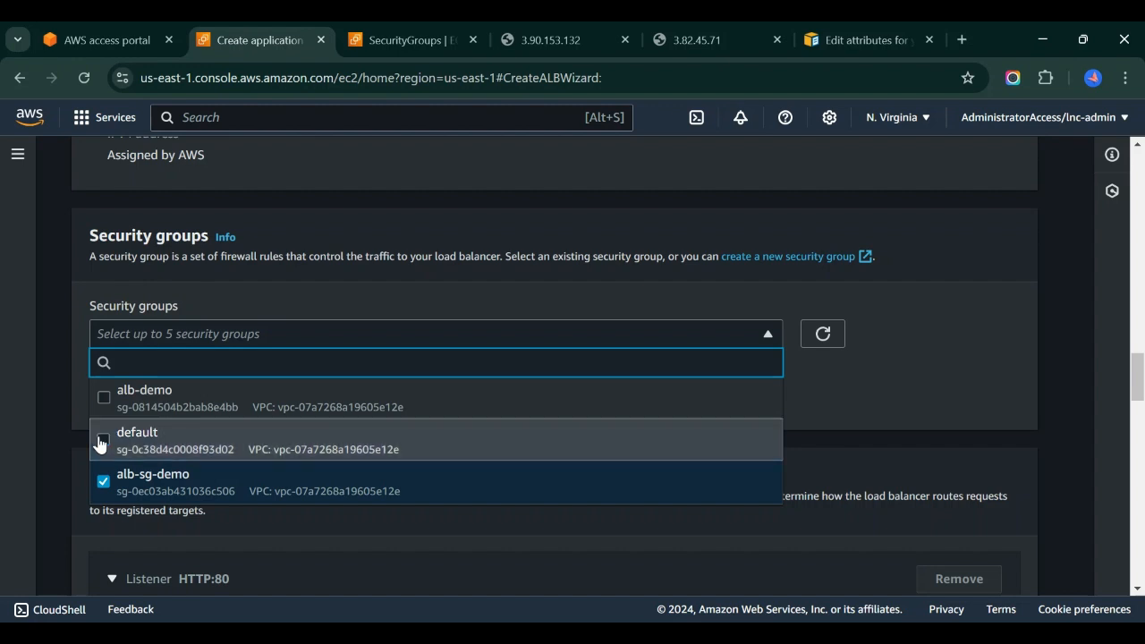
click(888, 396)
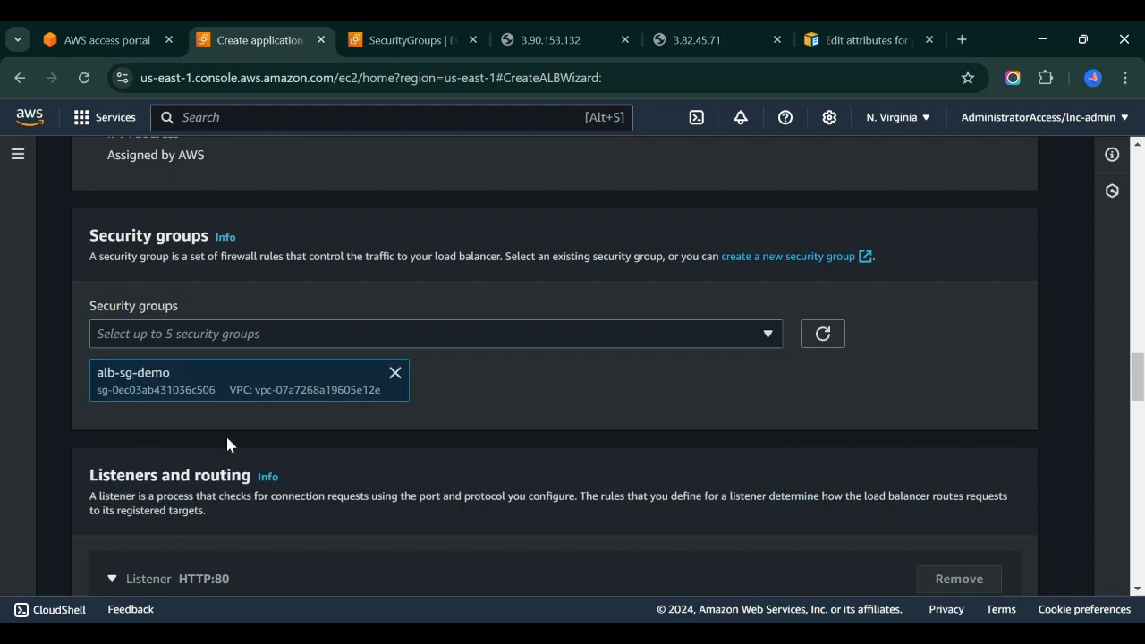
Start creating a new target group for the HTTP:80 listener's default forward action
scroll(462, 462, down, 3)
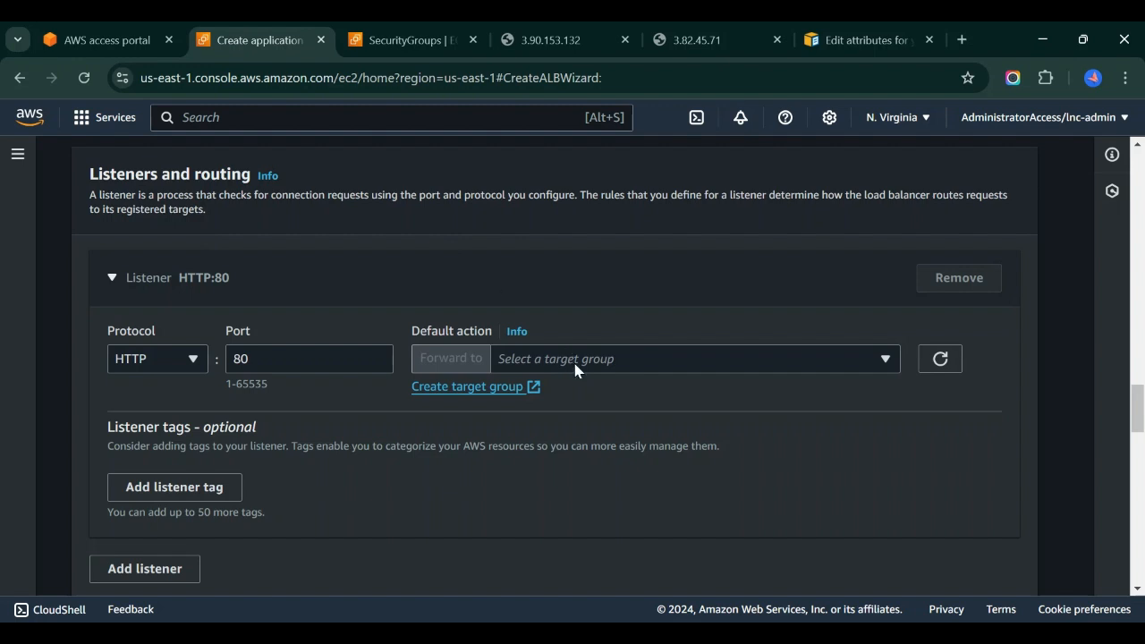
click(642, 360)
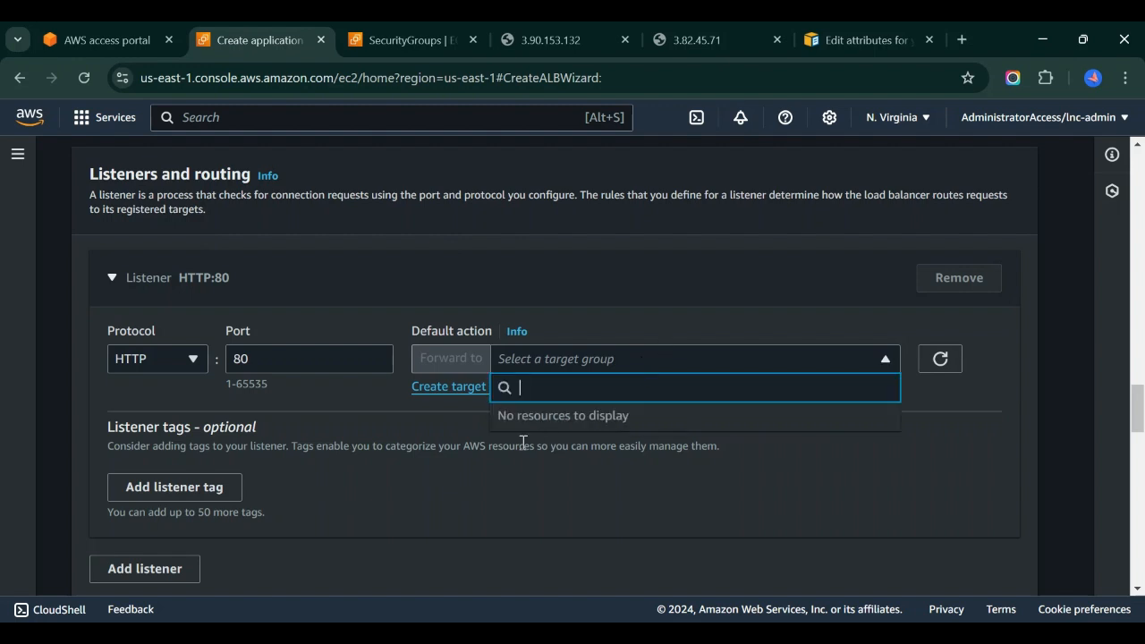
click(379, 411)
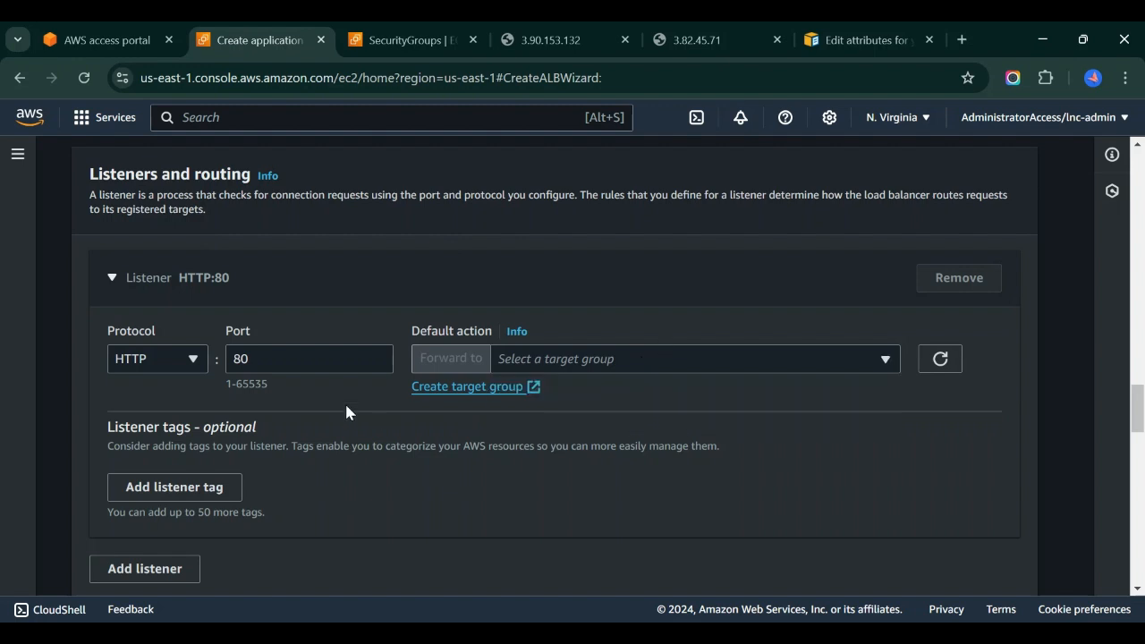
click(470, 387)
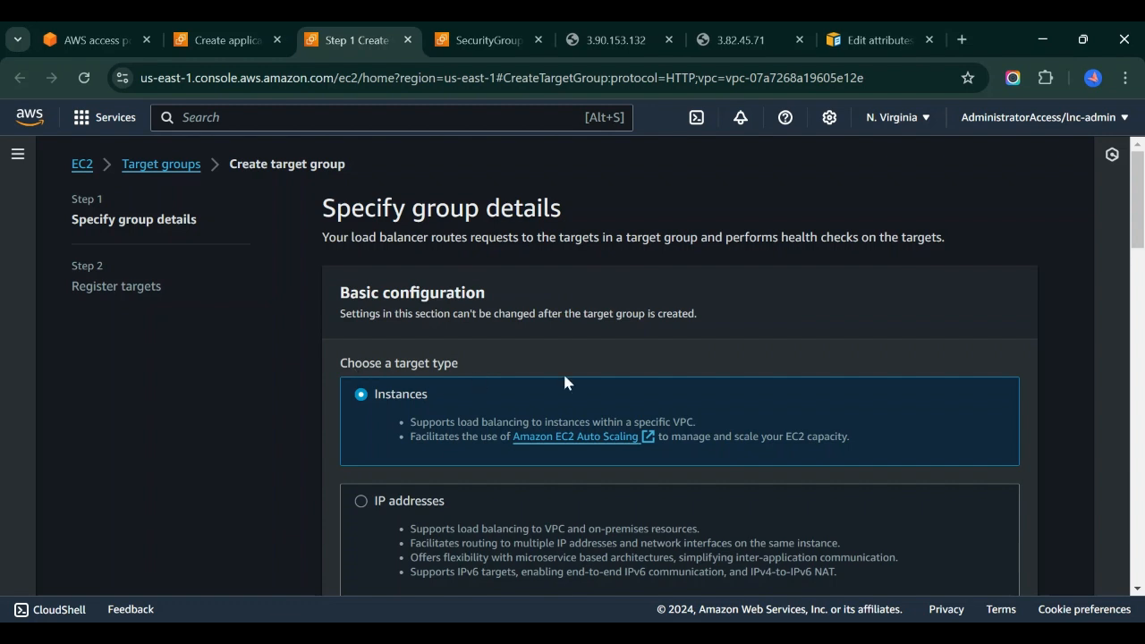
Keep Instances as the target type and name the target group alb-demo-tg
scroll(565, 382, down, 1)
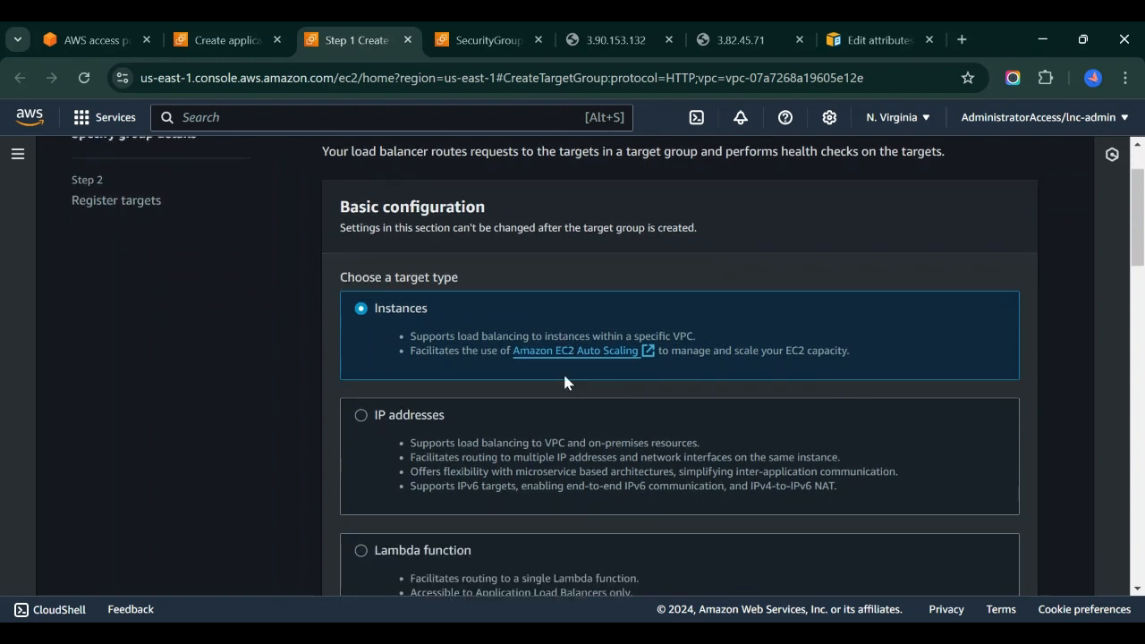
scroll(564, 382, down, 5)
scroll(564, 382, up, 5)
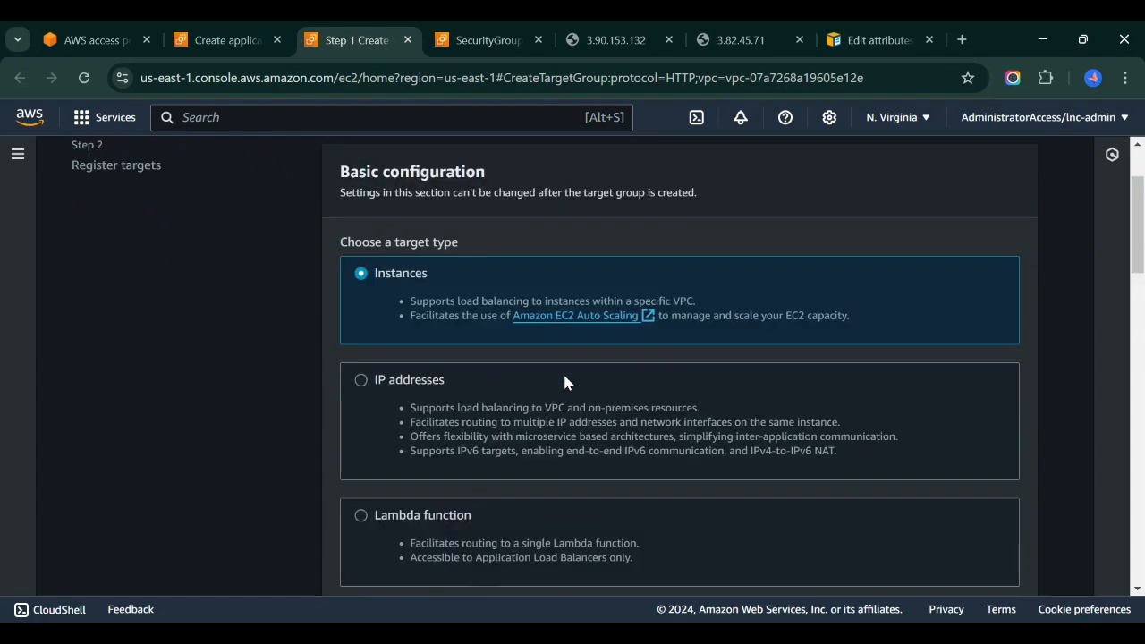
scroll(468, 403, down, 3)
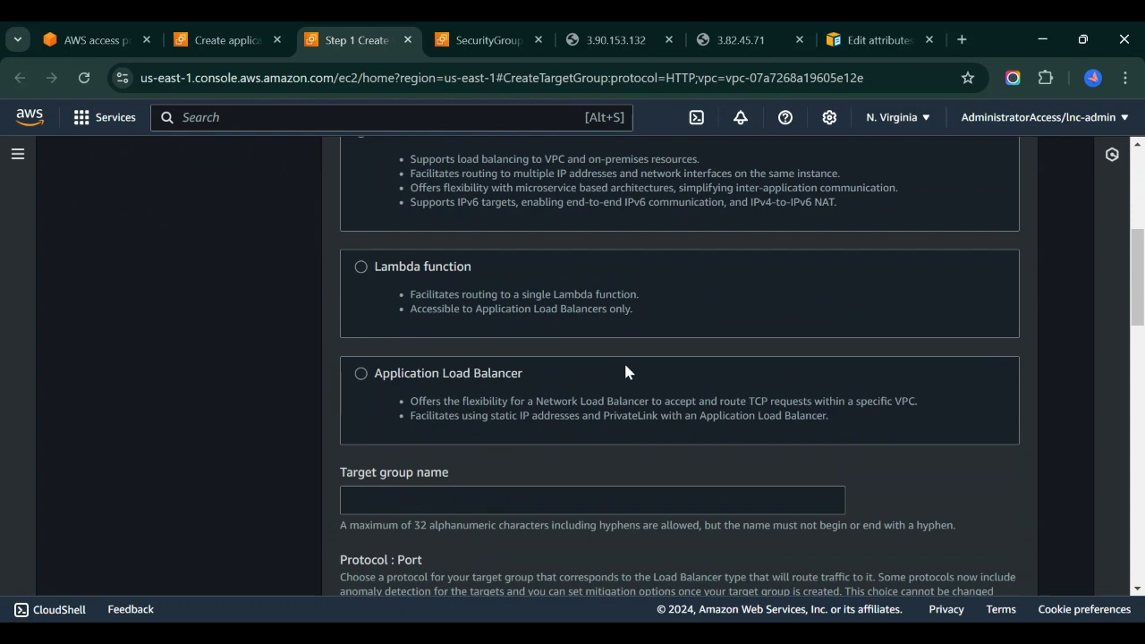
scroll(509, 394, up, 5)
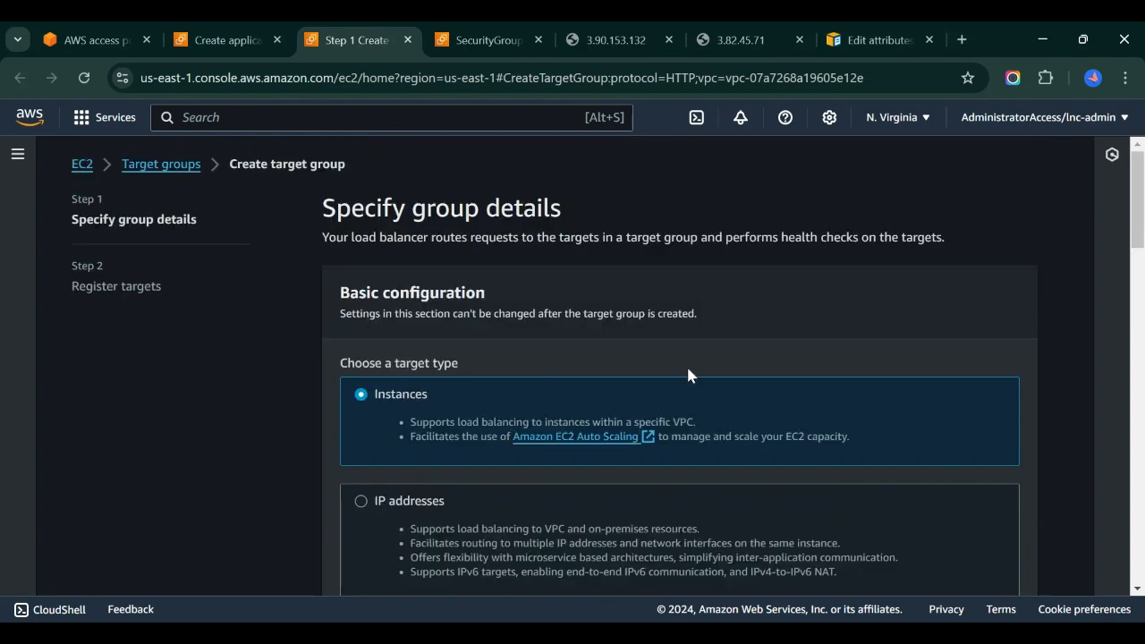
scroll(688, 376, down, 7)
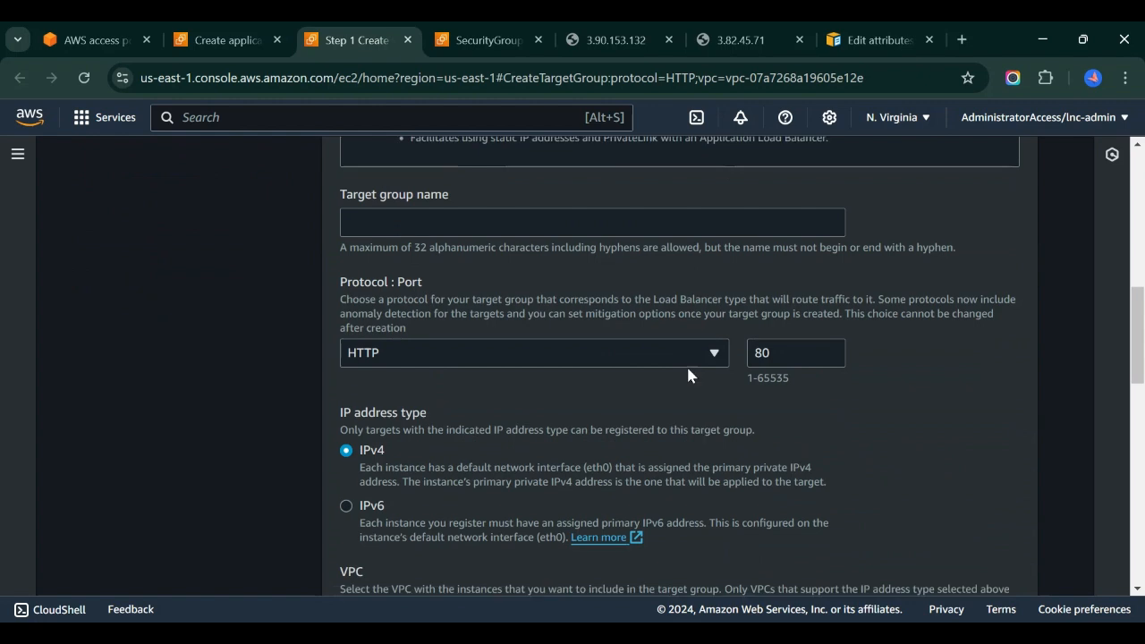
click(407, 224)
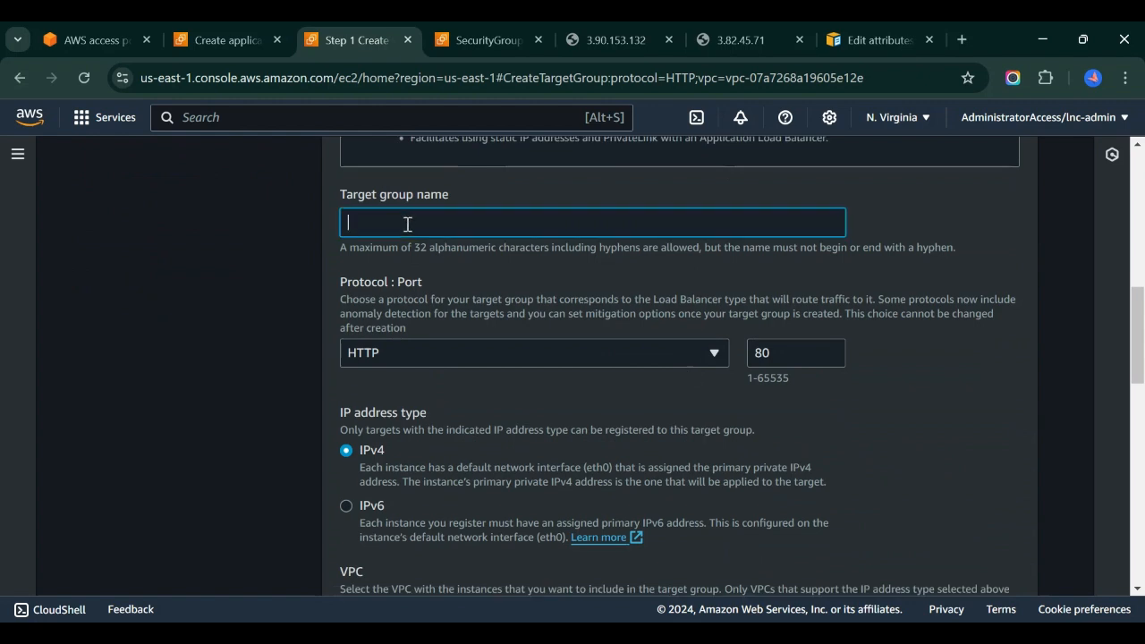
text(alb-demo-tg)
Review the protocol and advanced health check settings, keep their defaults, and continue to target registration
scroll(478, 376, down, 1)
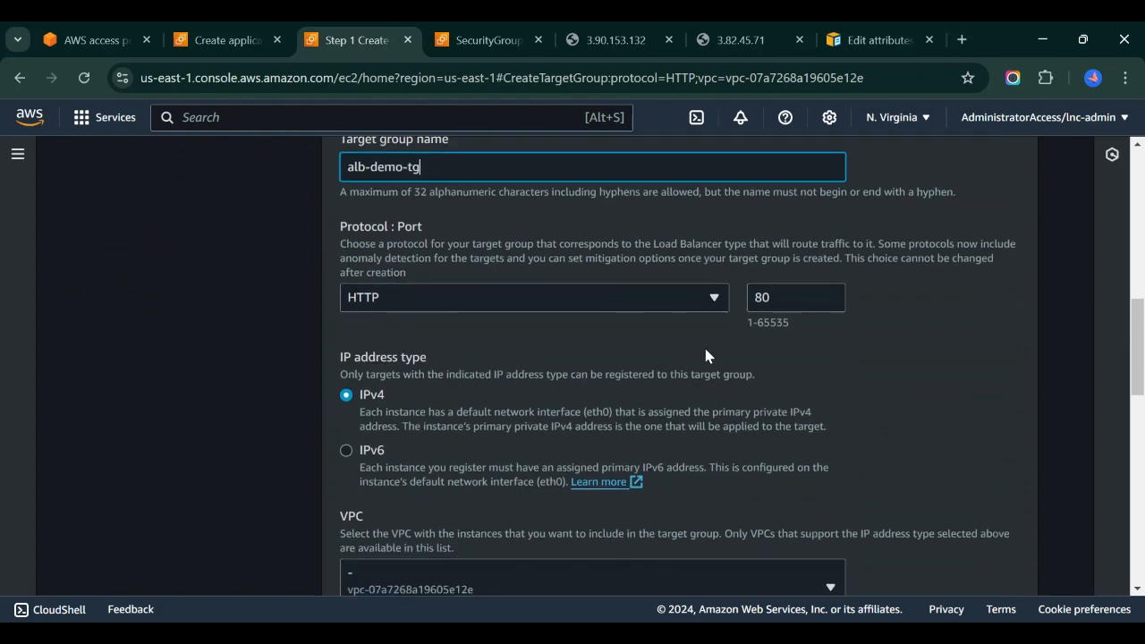
scroll(537, 393, down, 3)
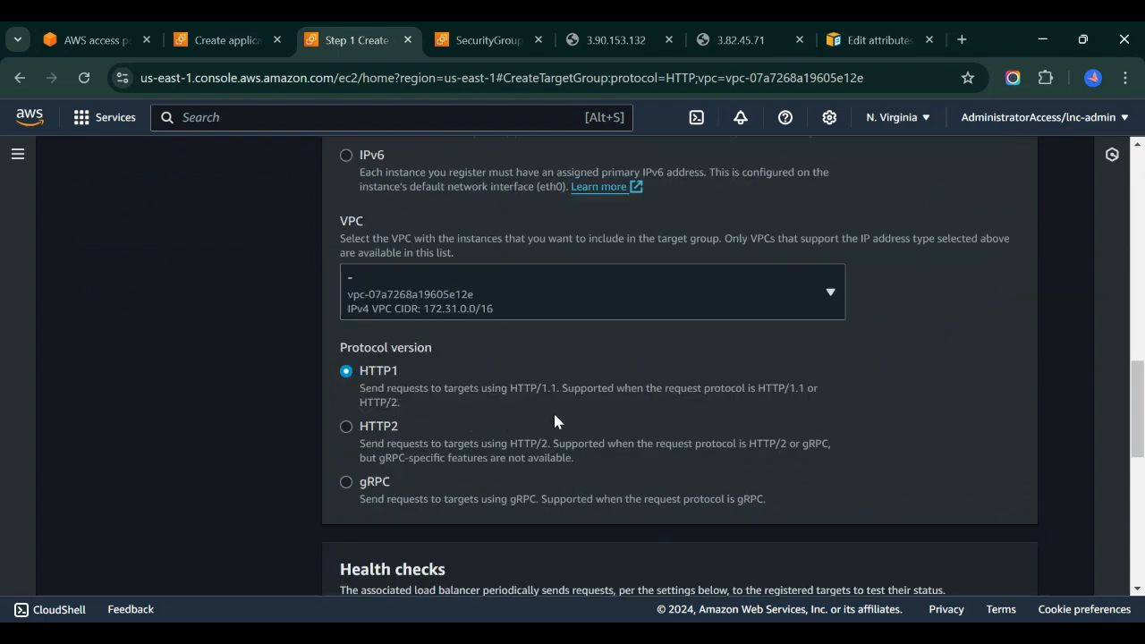
drag(359, 400, 409, 396)
scroll(514, 434, down, 4)
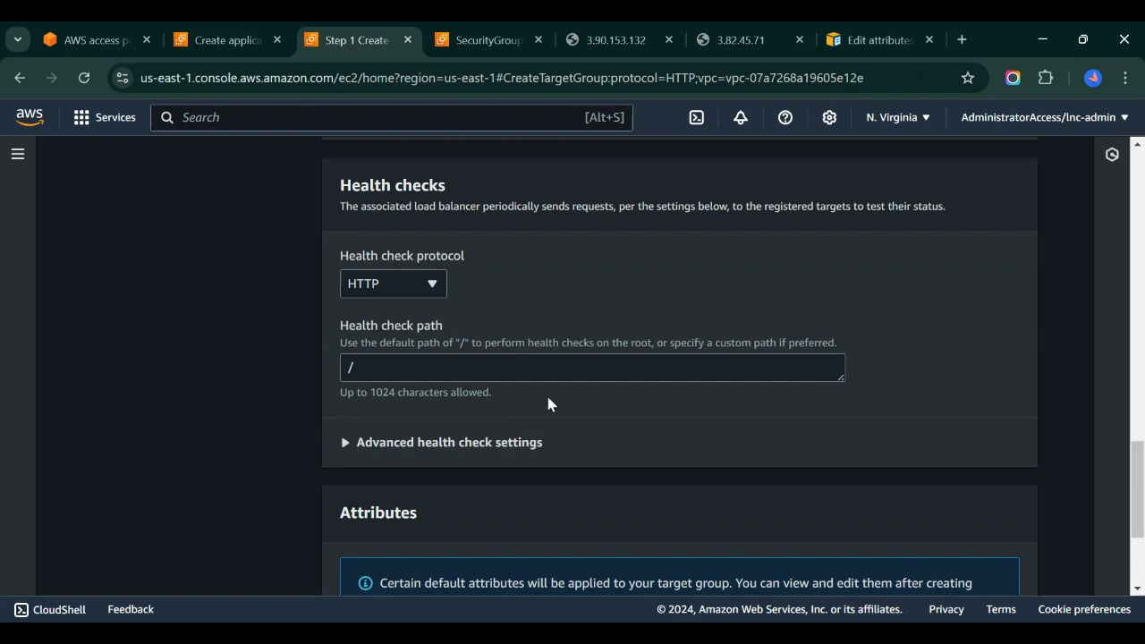
scroll(548, 404, down, 1)
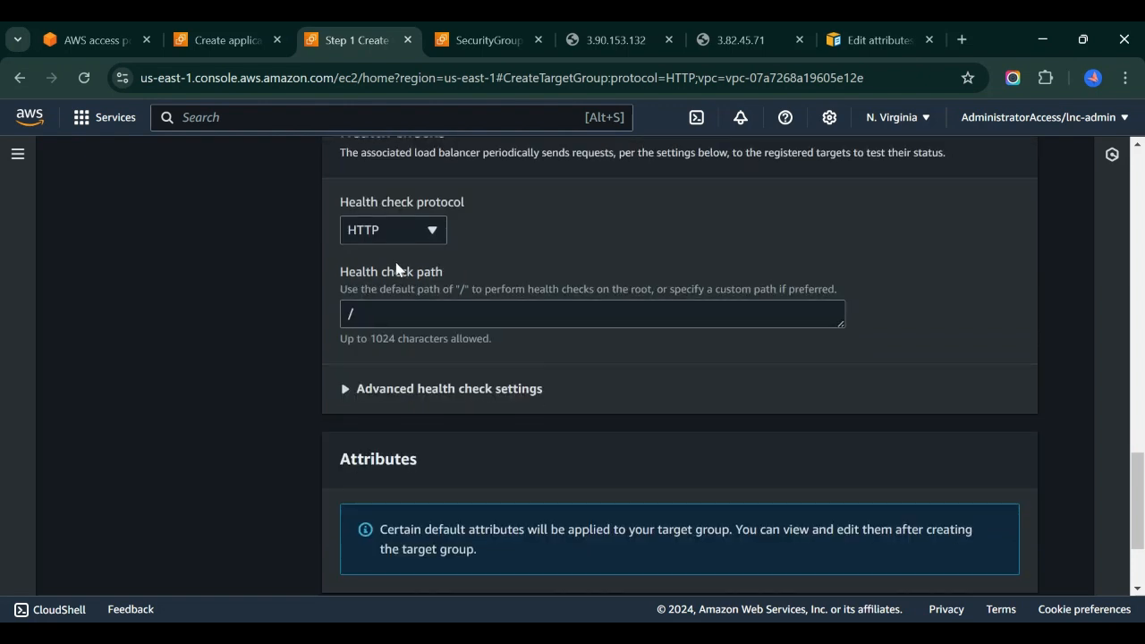
scroll(591, 349, down, 1)
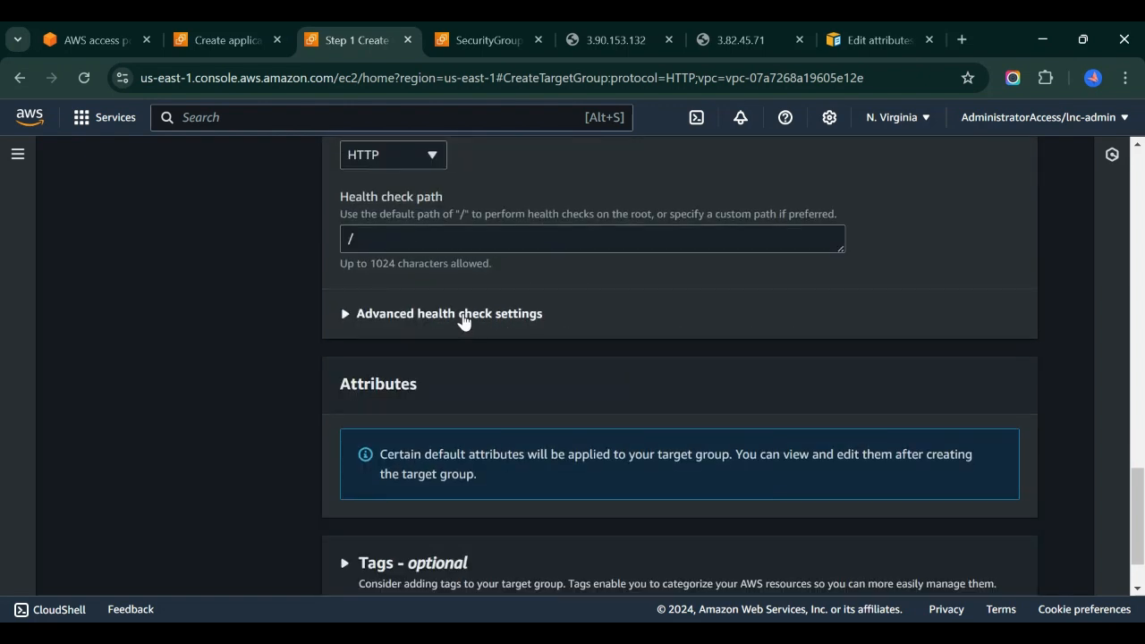
click(462, 318)
scroll(496, 401, down, 3)
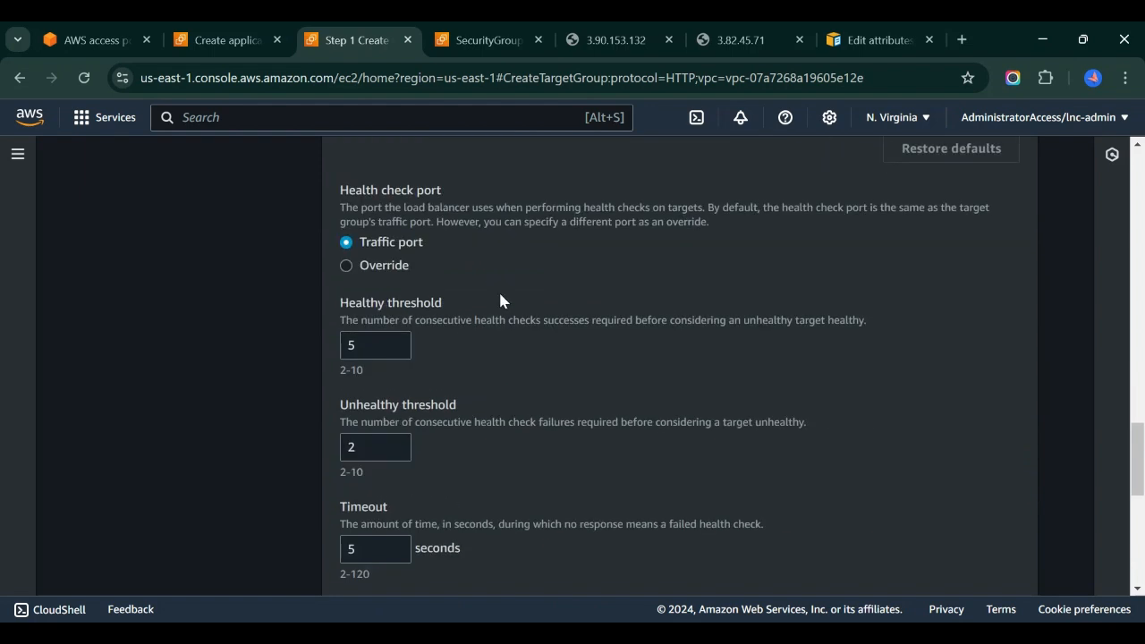
scroll(533, 357, up, 1)
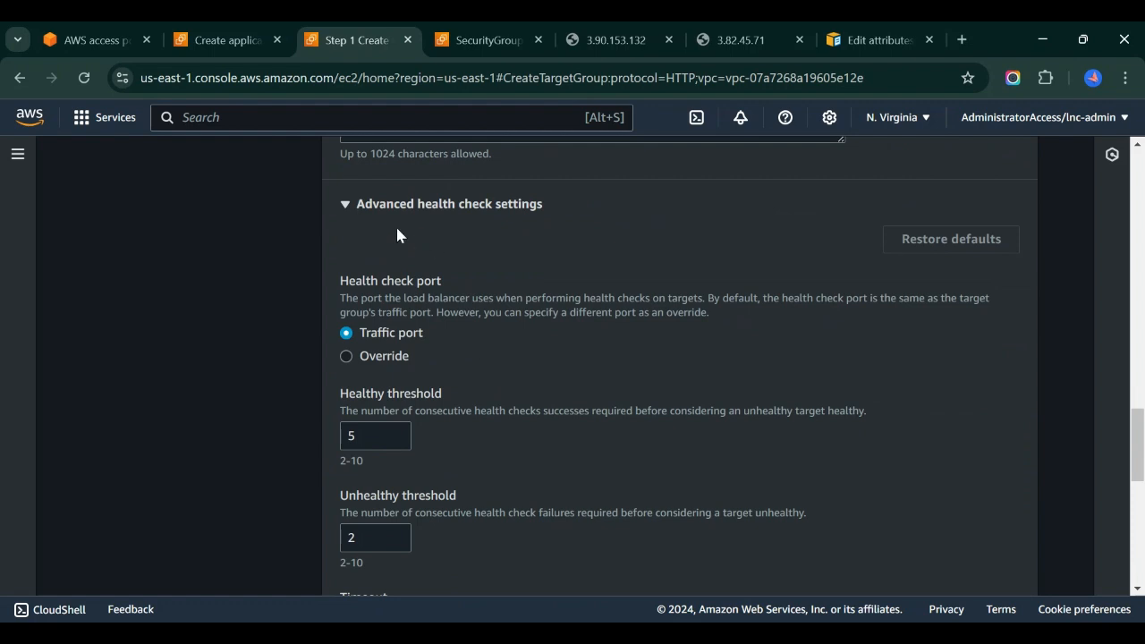
click(364, 206)
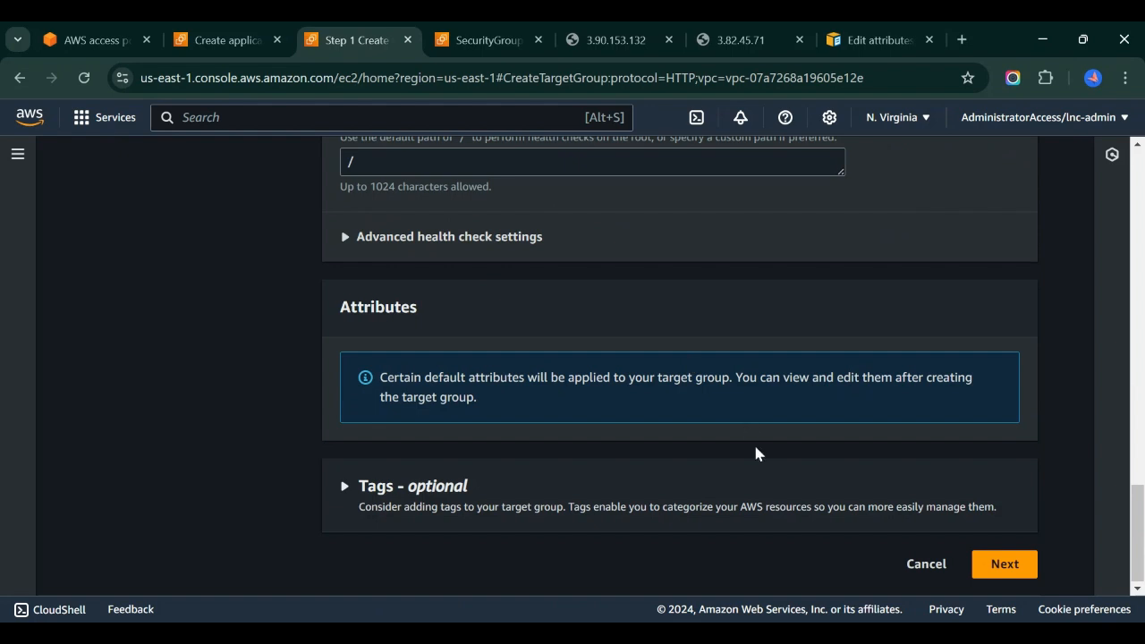
click(1005, 564)
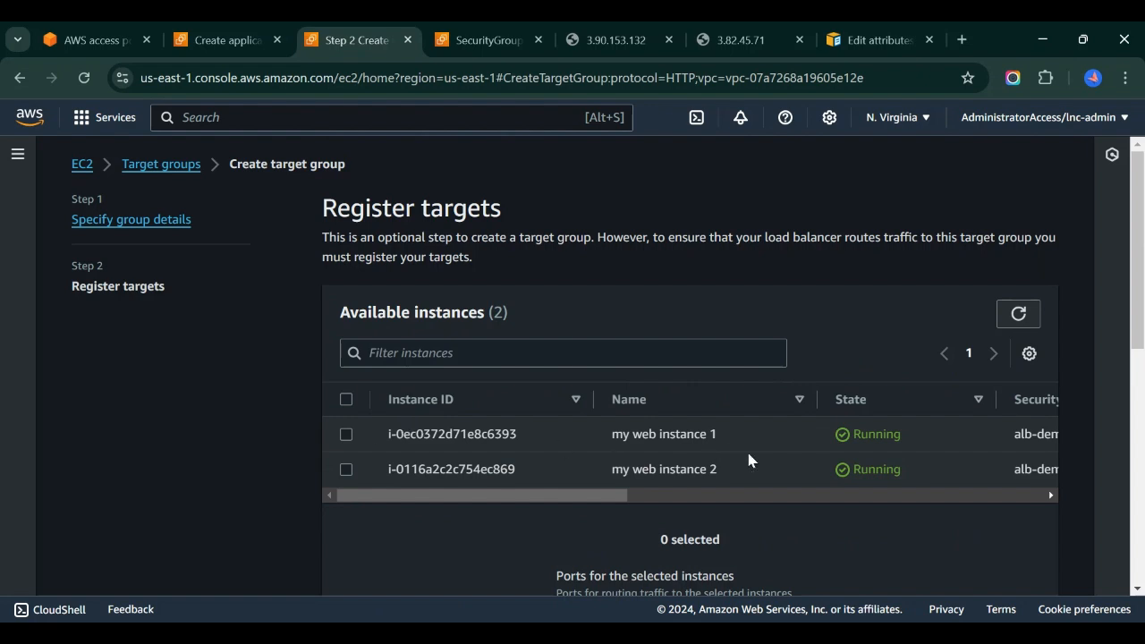
Include my web instance 1 and my web instance 2 as pending targets on port 80 and create the target group
click(347, 400)
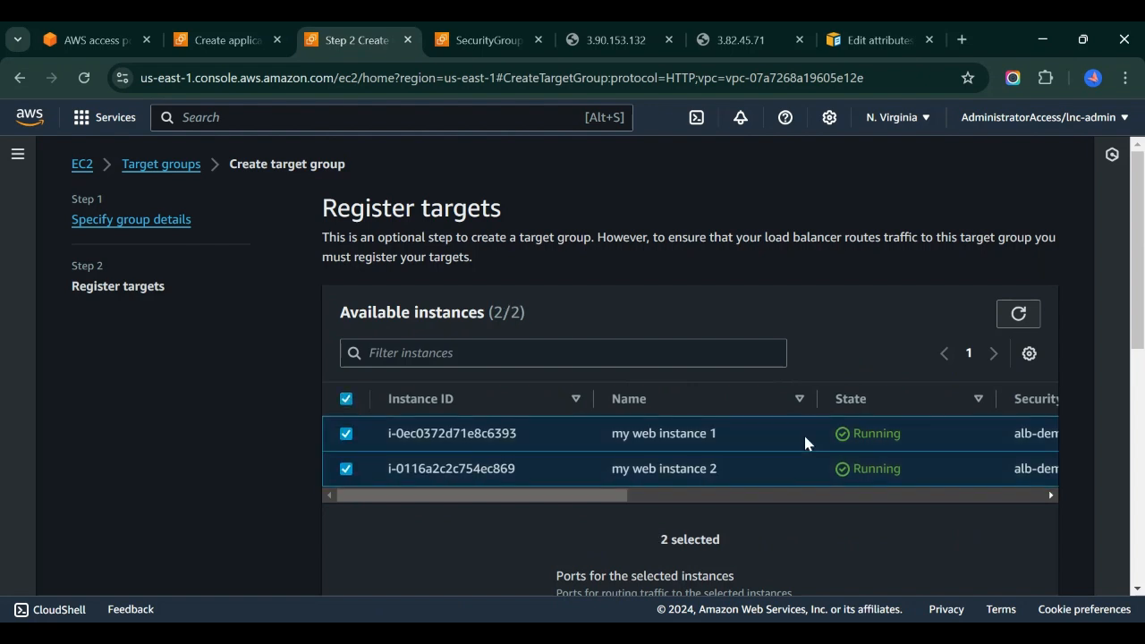
scroll(803, 432, down, 3)
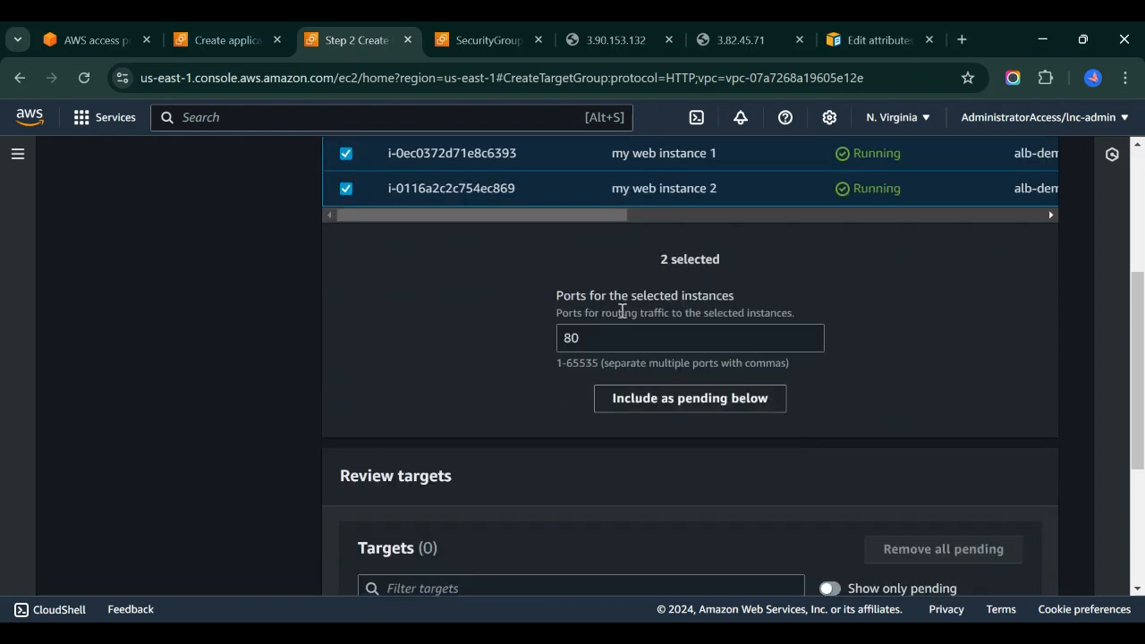
click(694, 402)
scroll(695, 402, down, 2)
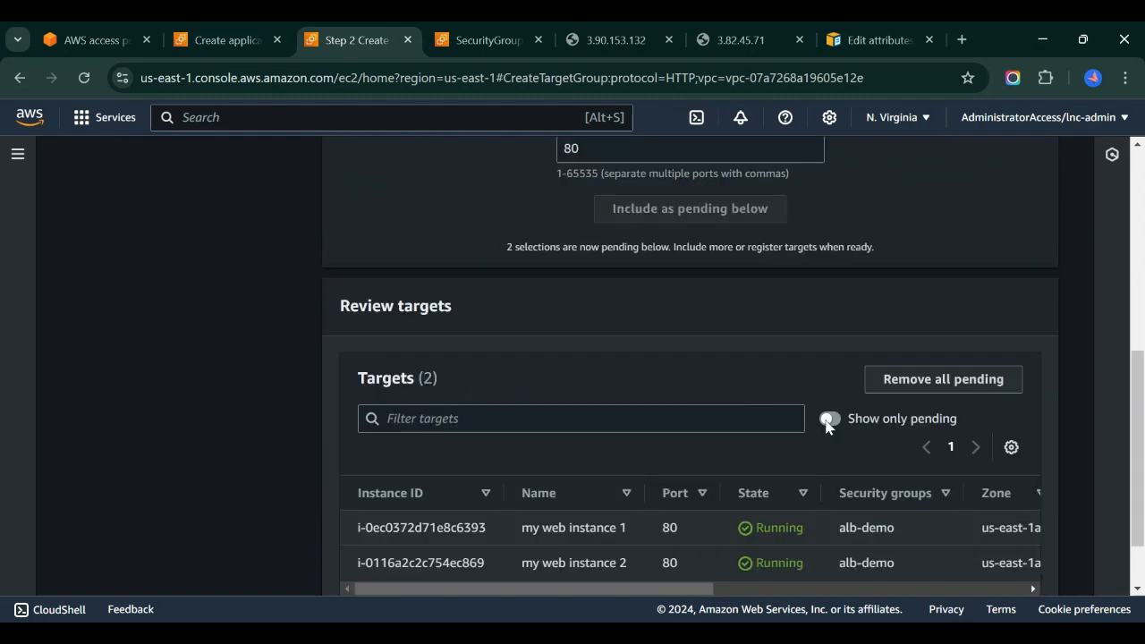
scroll(827, 427, down, 1)
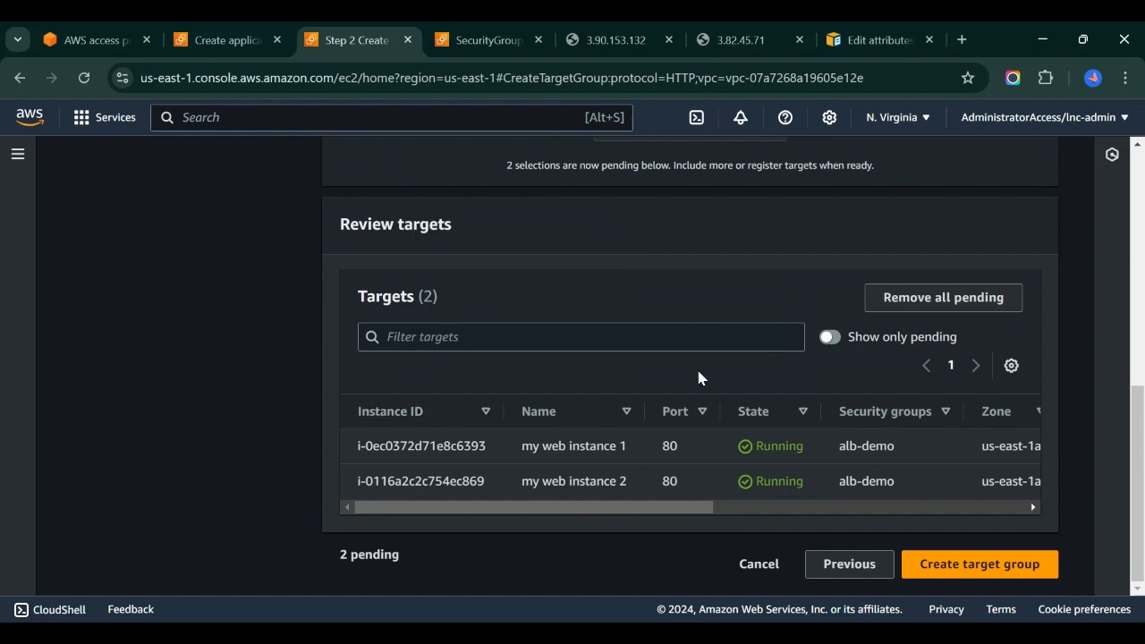
click(988, 573)
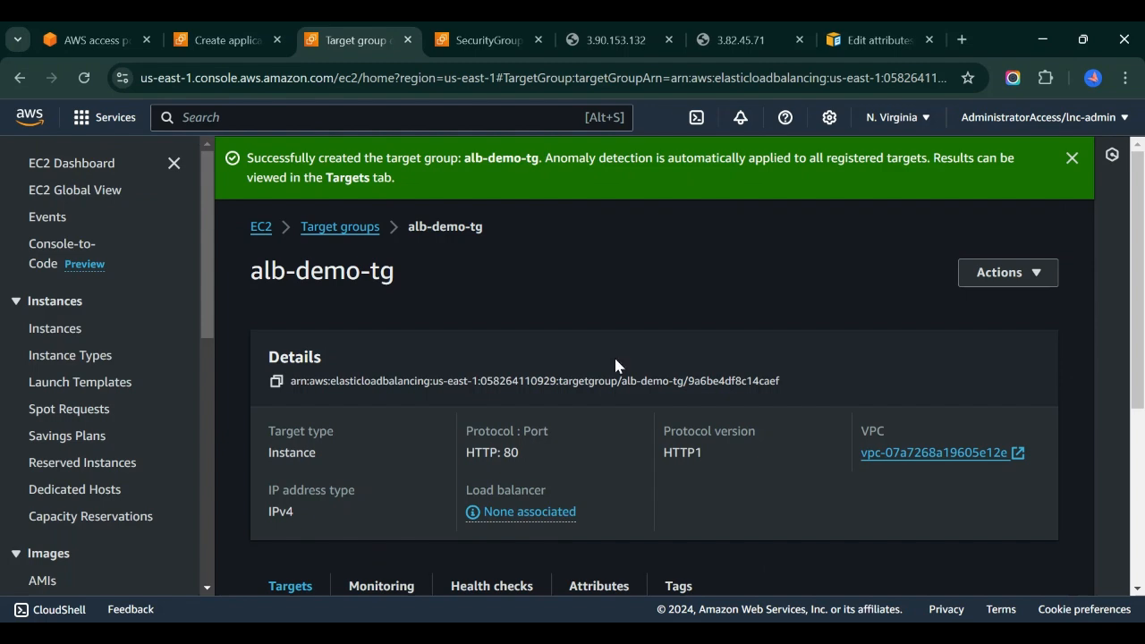
Examine the port, zone and health status of the targets registered in alb-demo-tg
scroll(588, 474, down, 4)
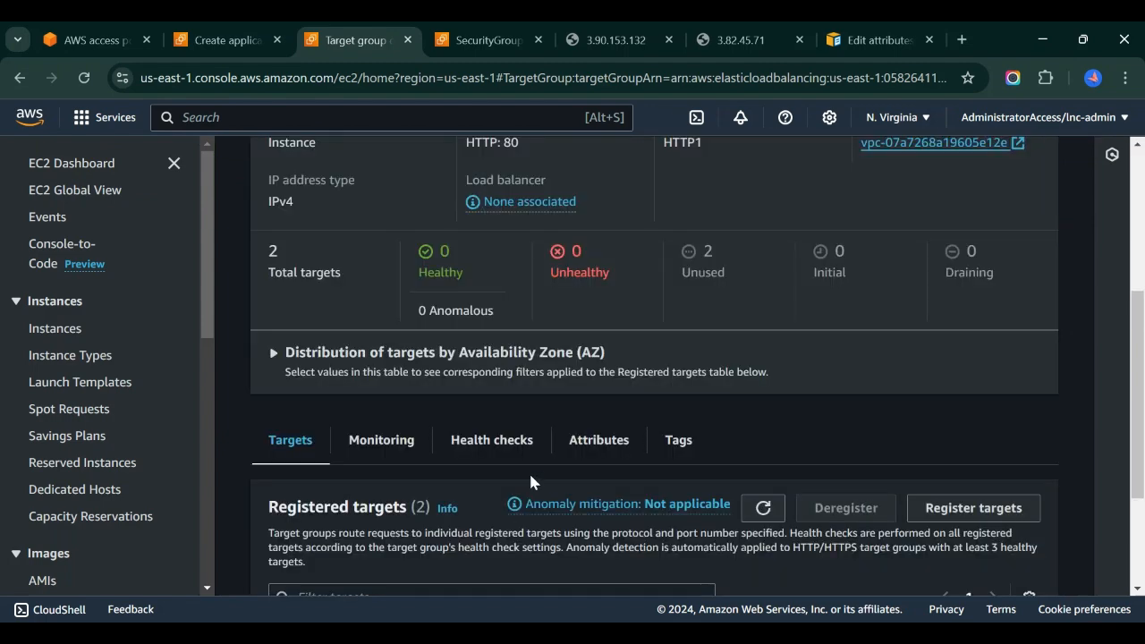
scroll(530, 483, down, 2)
drag(563, 564, 640, 561)
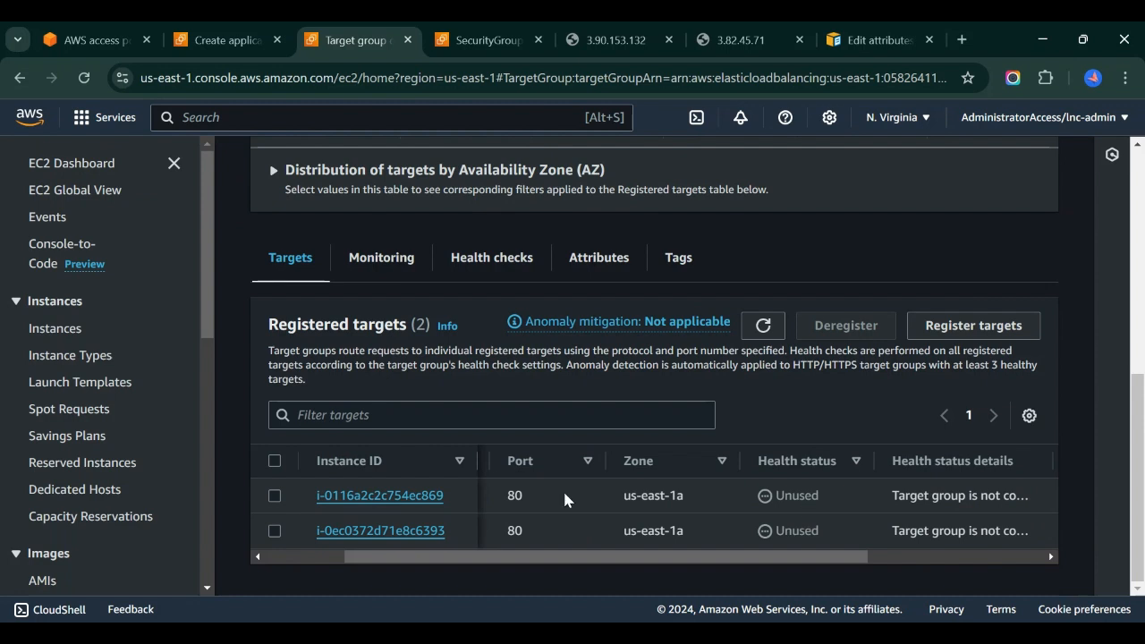
Refresh the registered targets of alb-demo-tg and check their names, zones and health status
drag(489, 462, 599, 462)
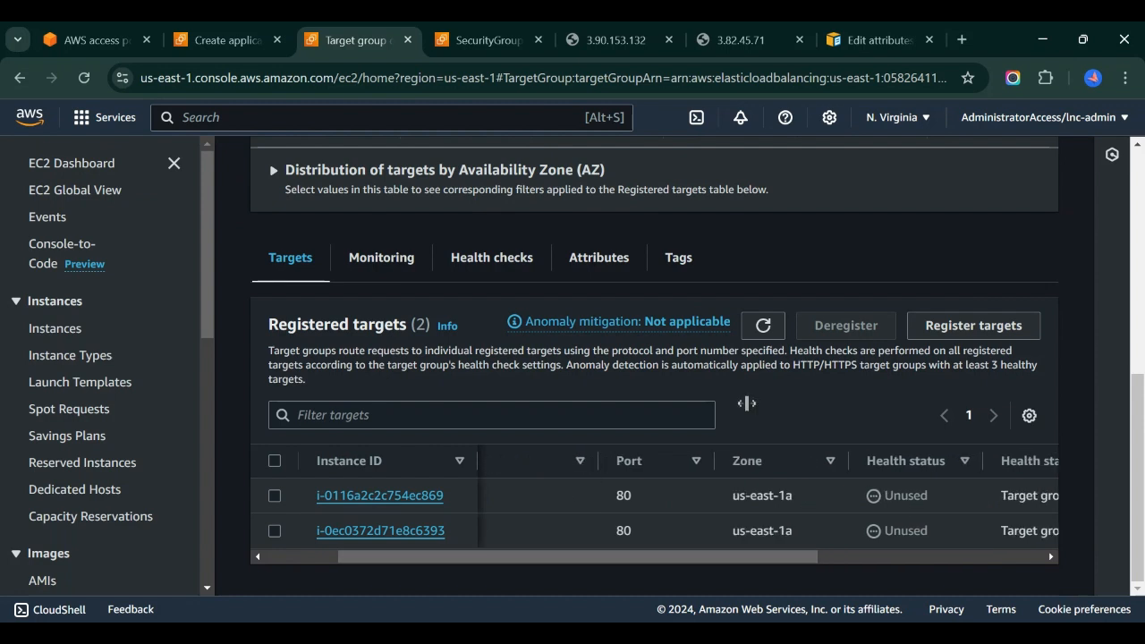
click(762, 325)
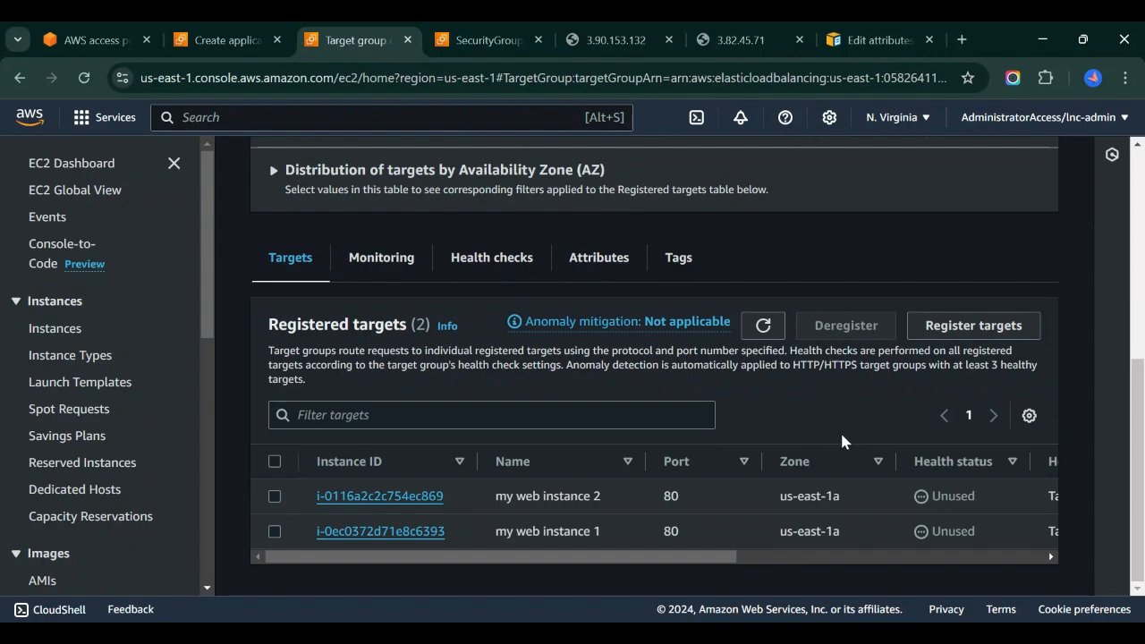
scroll(742, 415, up, 4)
scroll(741, 415, down, 4)
Go to the EC2 load balancers list and start creating a new Application Load Balancer
scroll(35, 474, down, 6)
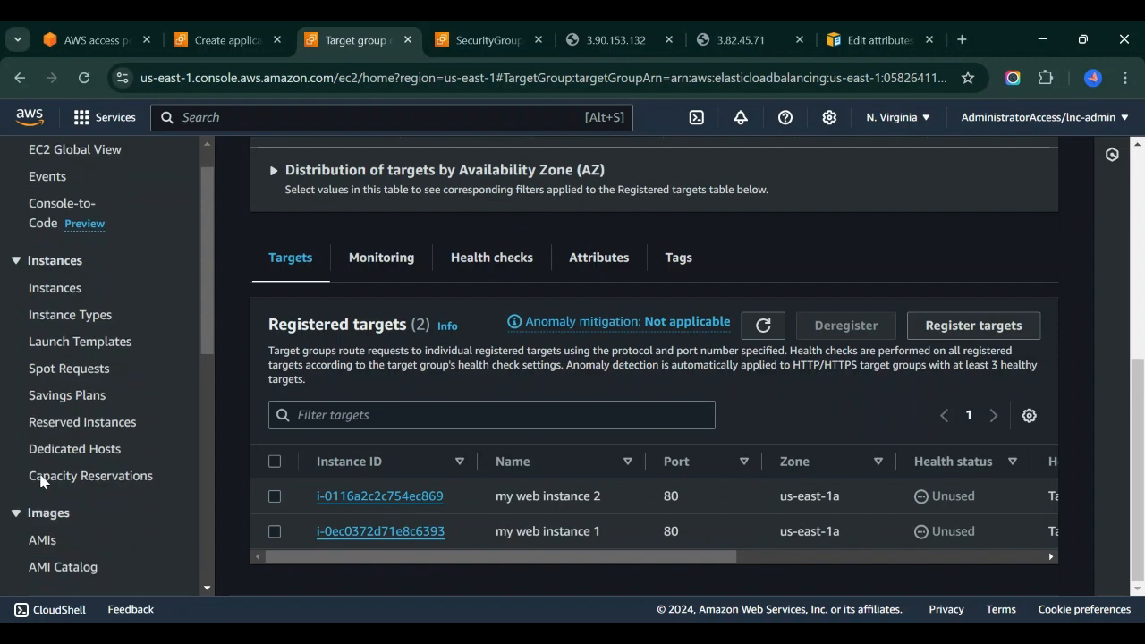
scroll(67, 410, down, 1)
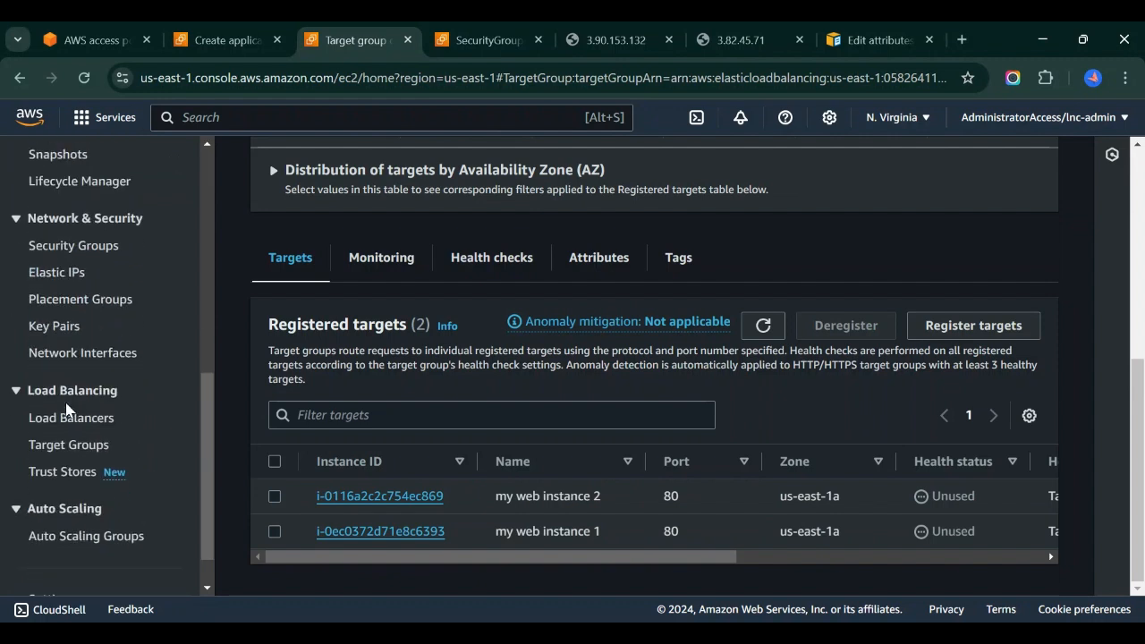
click(67, 419)
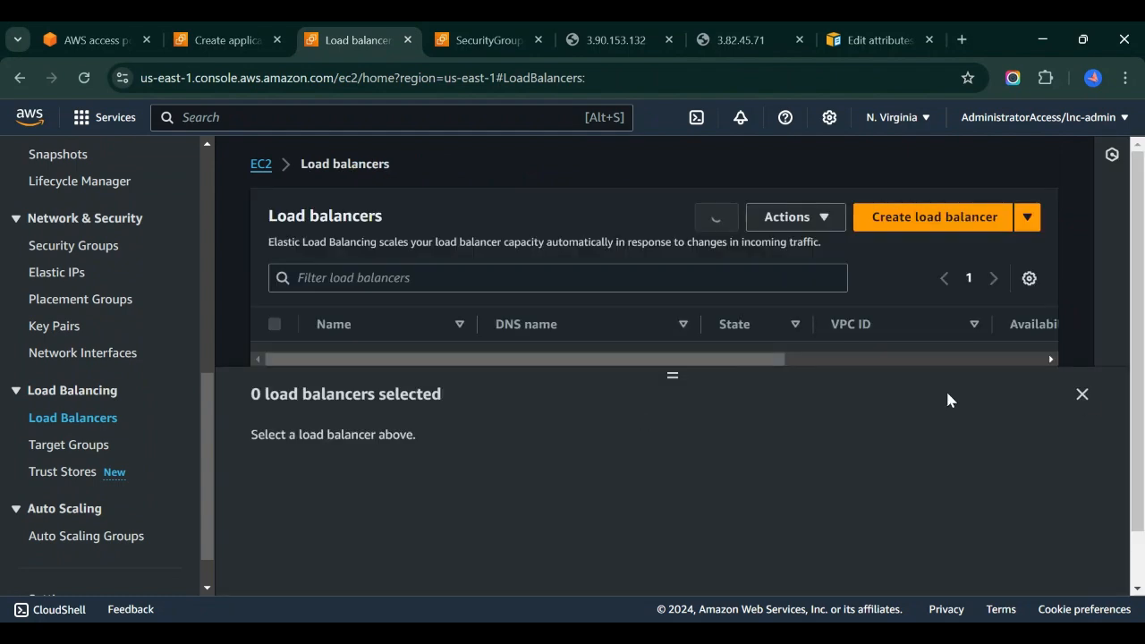
click(1082, 395)
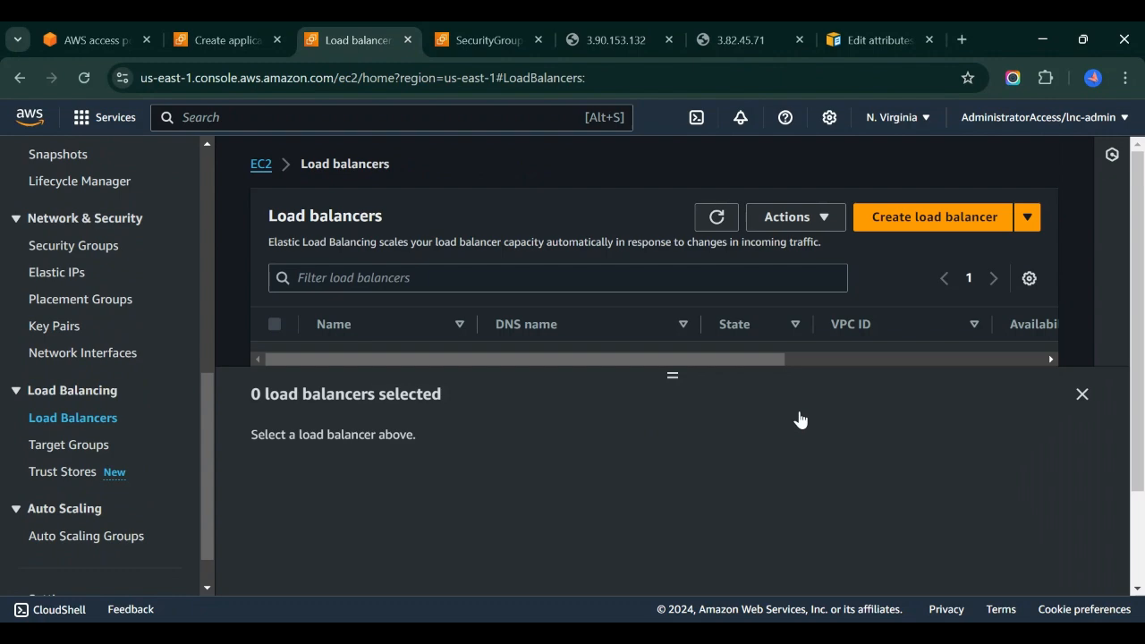
click(921, 217)
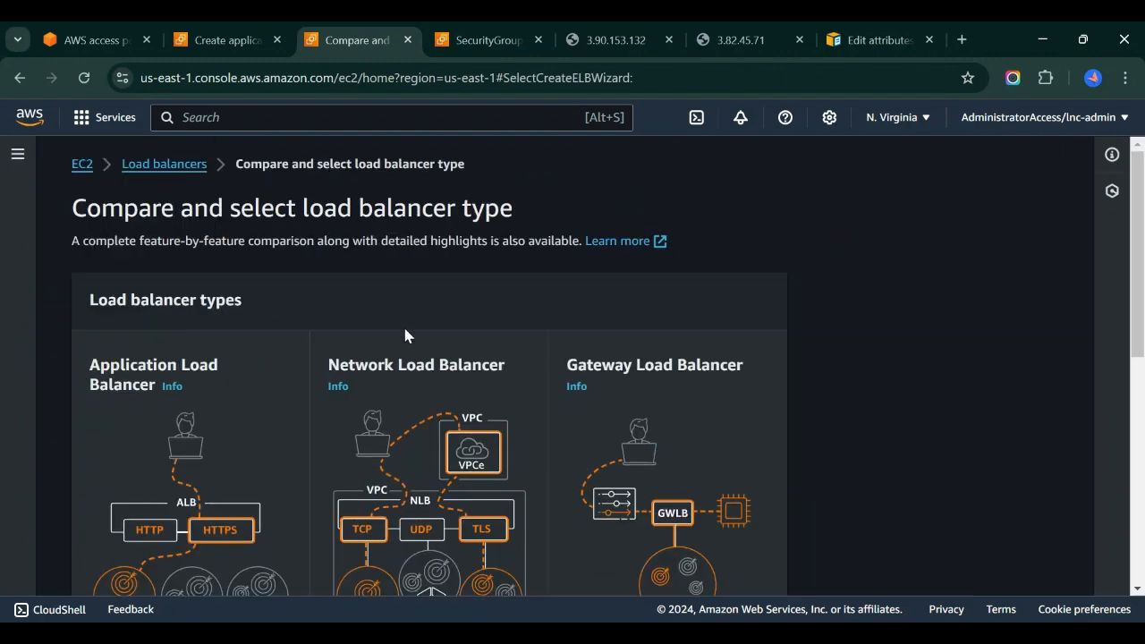
scroll(403, 331, down, 5)
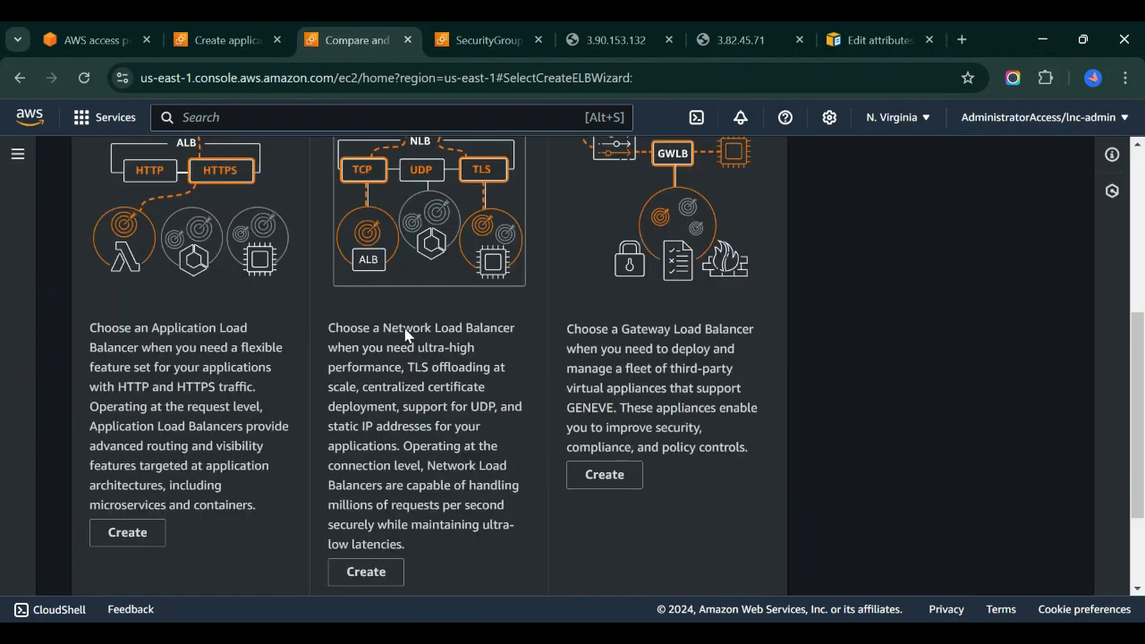
click(125, 534)
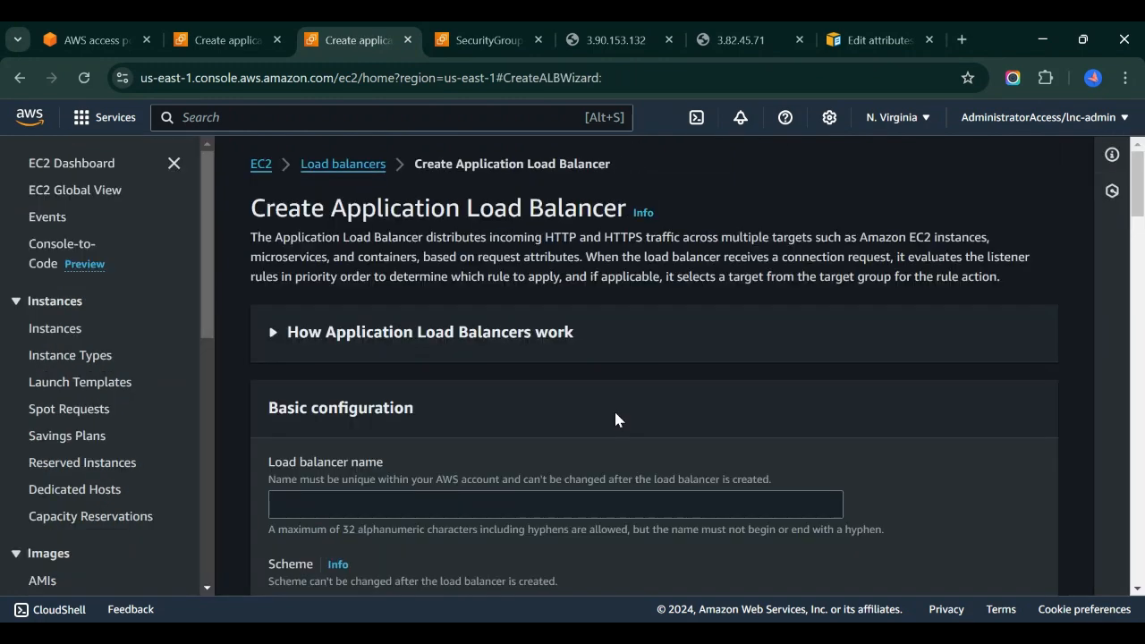
Name the load balancer alb-demo, keeping the internet-facing scheme and IPv4 address type
scroll(615, 419, down, 2)
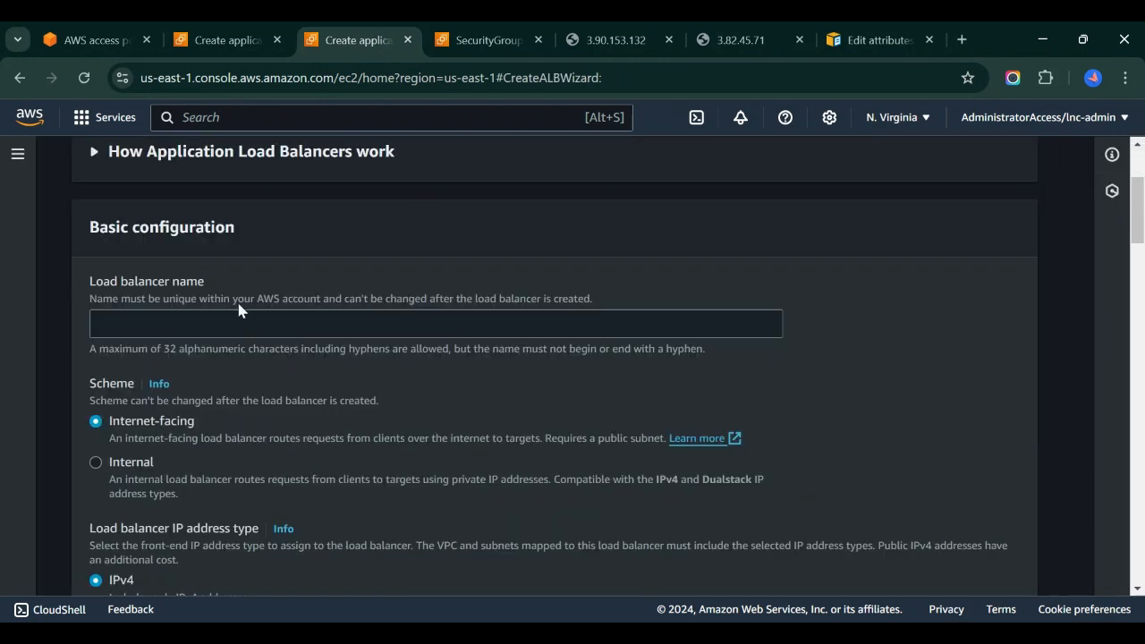
click(235, 325)
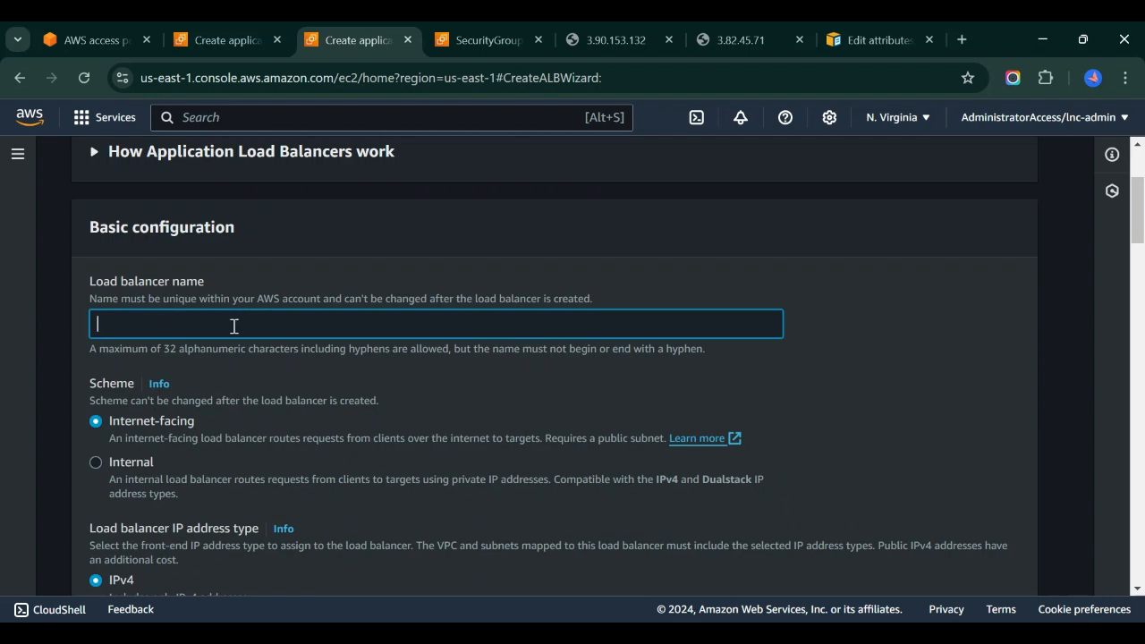
scroll(343, 419, down, 1)
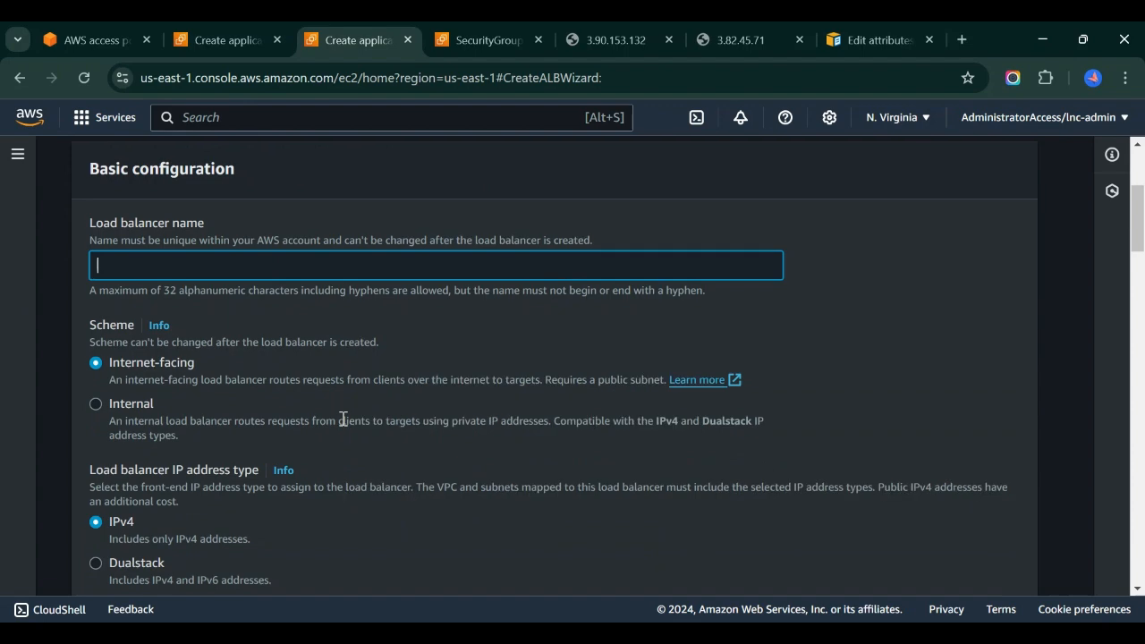
text(alb-demo)
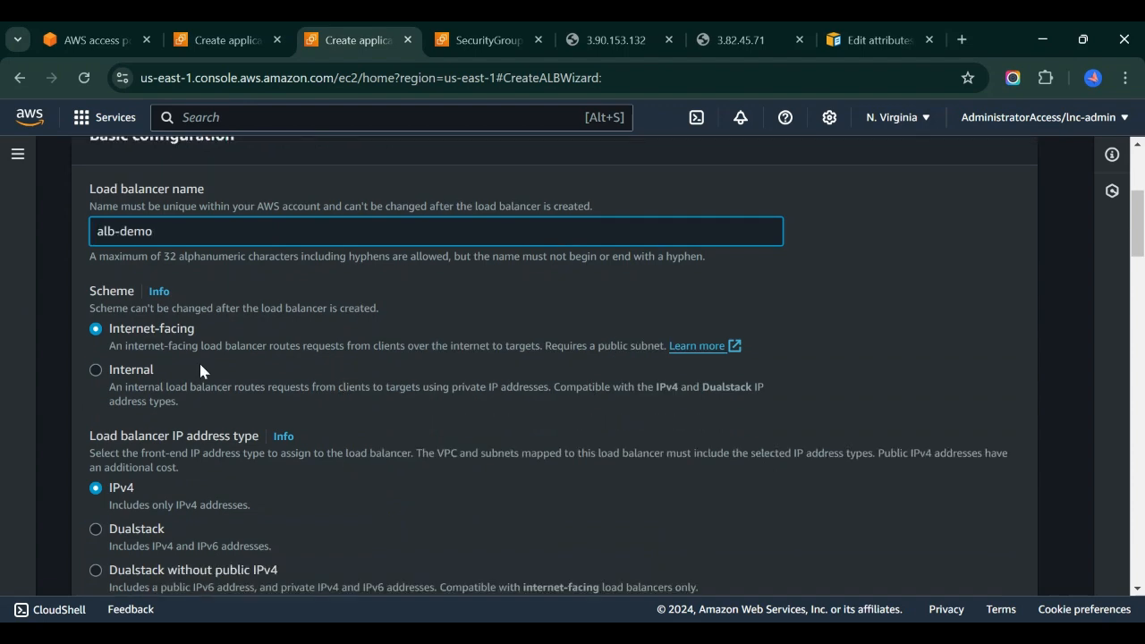
Replace the load balancer's default security group with alb-sg-demo
scroll(336, 375, down, 3)
scroll(336, 375, down, 5)
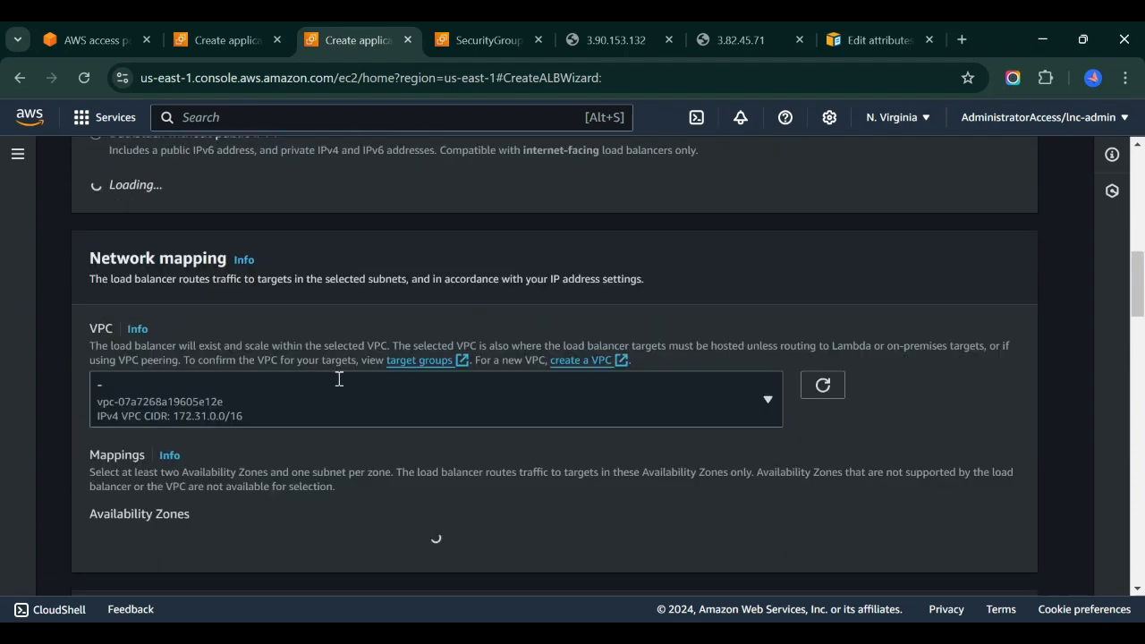
scroll(339, 380, down, 2)
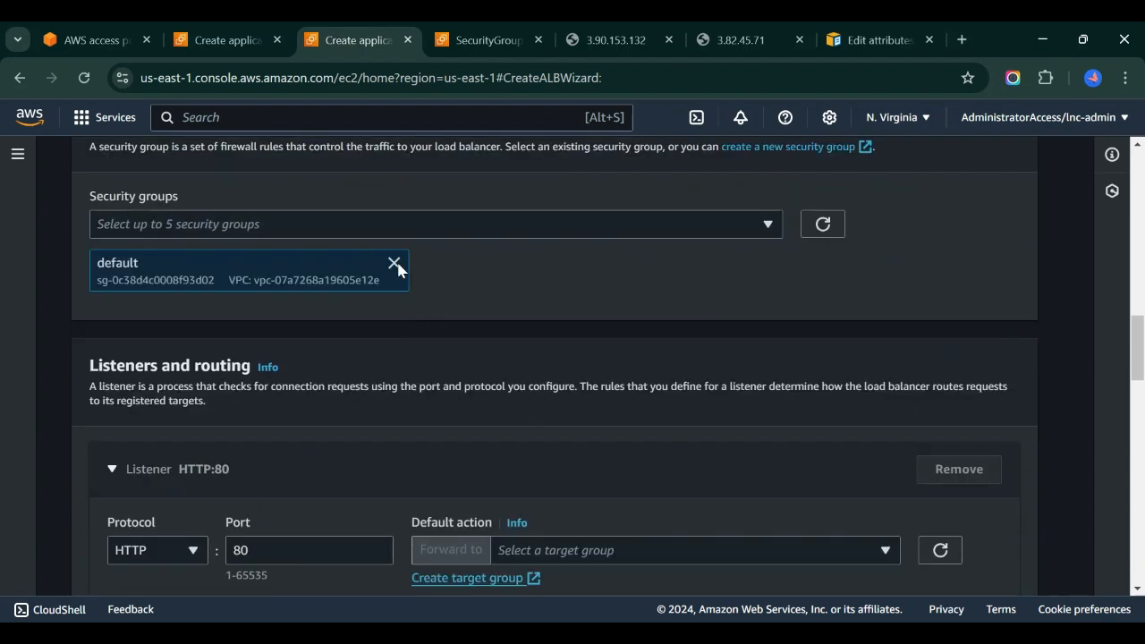
click(321, 233)
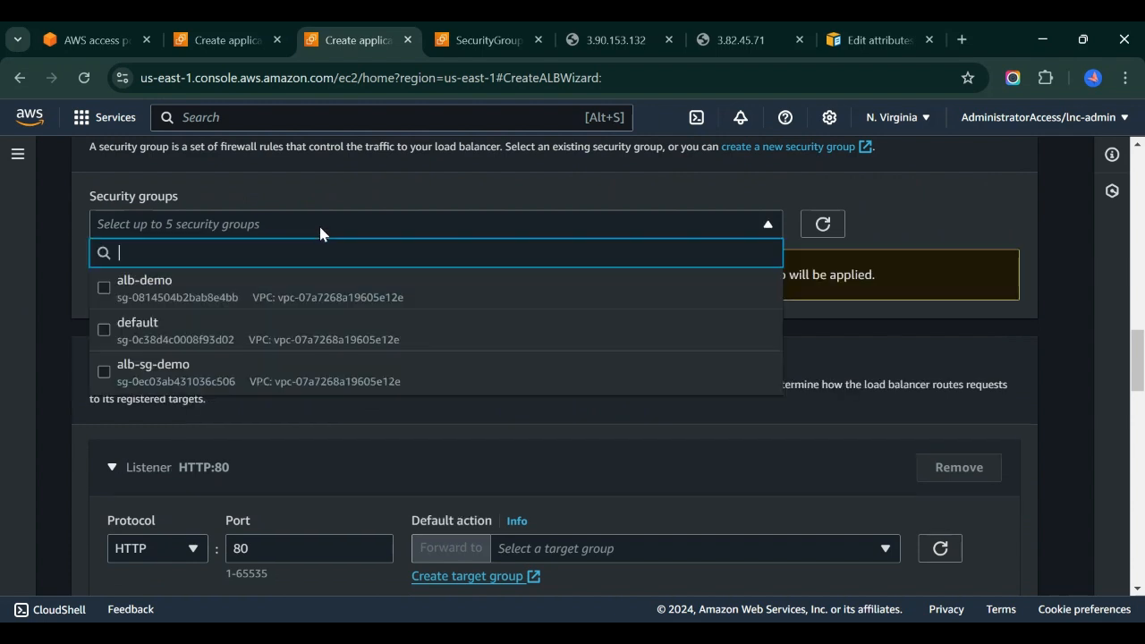
click(104, 375)
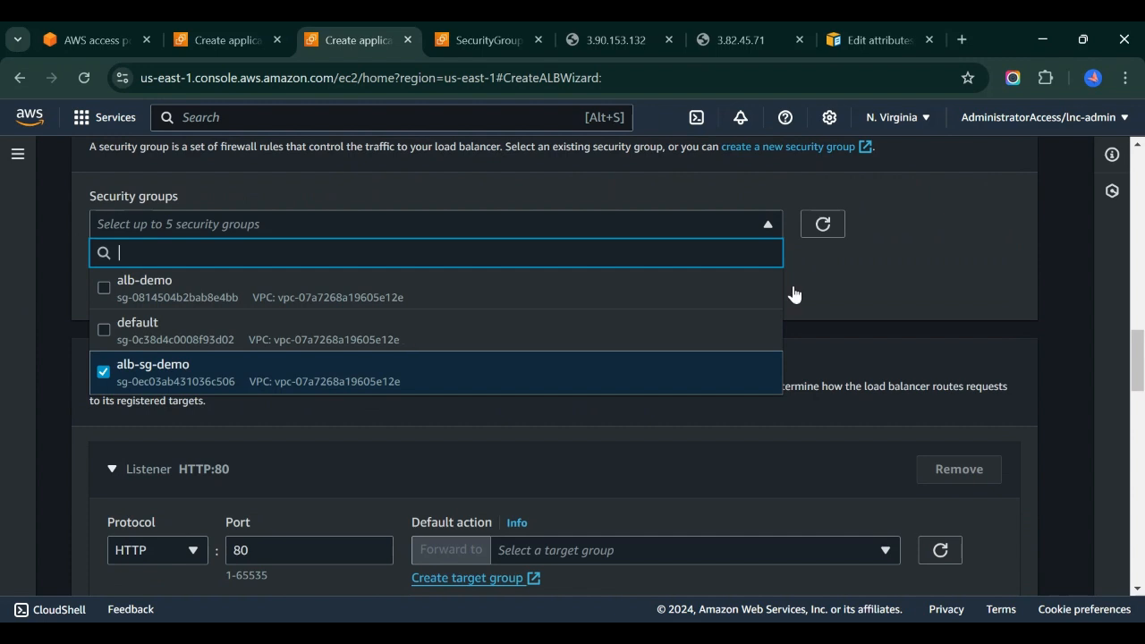
click(862, 283)
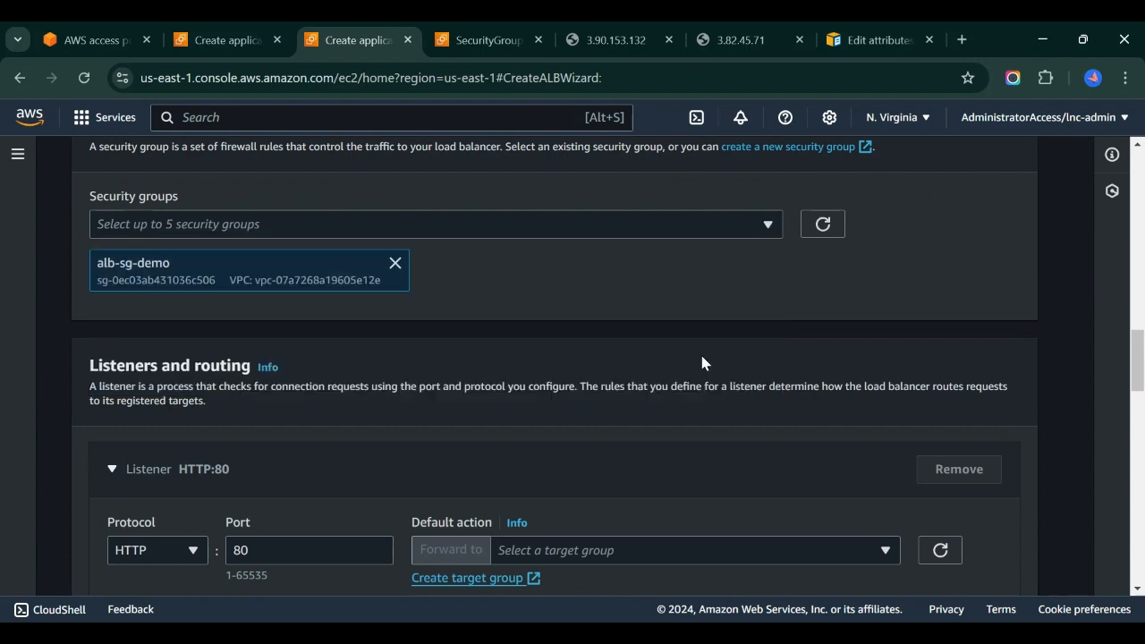
Forward the HTTP port 80 listener to target group alb-demo-tg and try to create the load balancer
scroll(517, 435, down, 2)
click(635, 358)
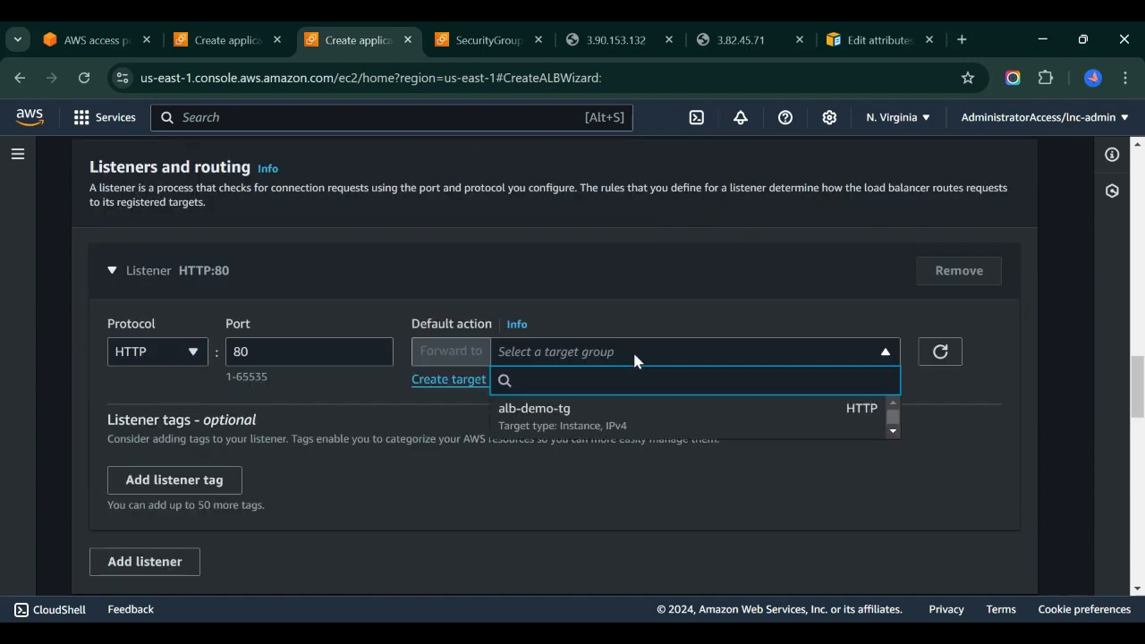
click(566, 413)
scroll(468, 488, down, 5)
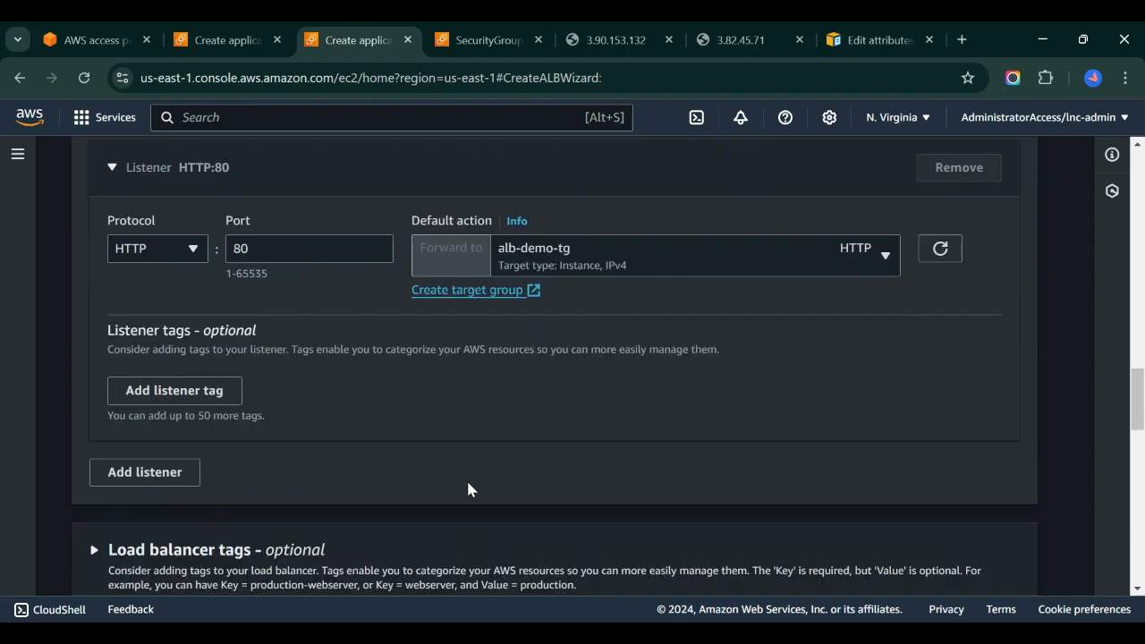
scroll(468, 488, down, 12)
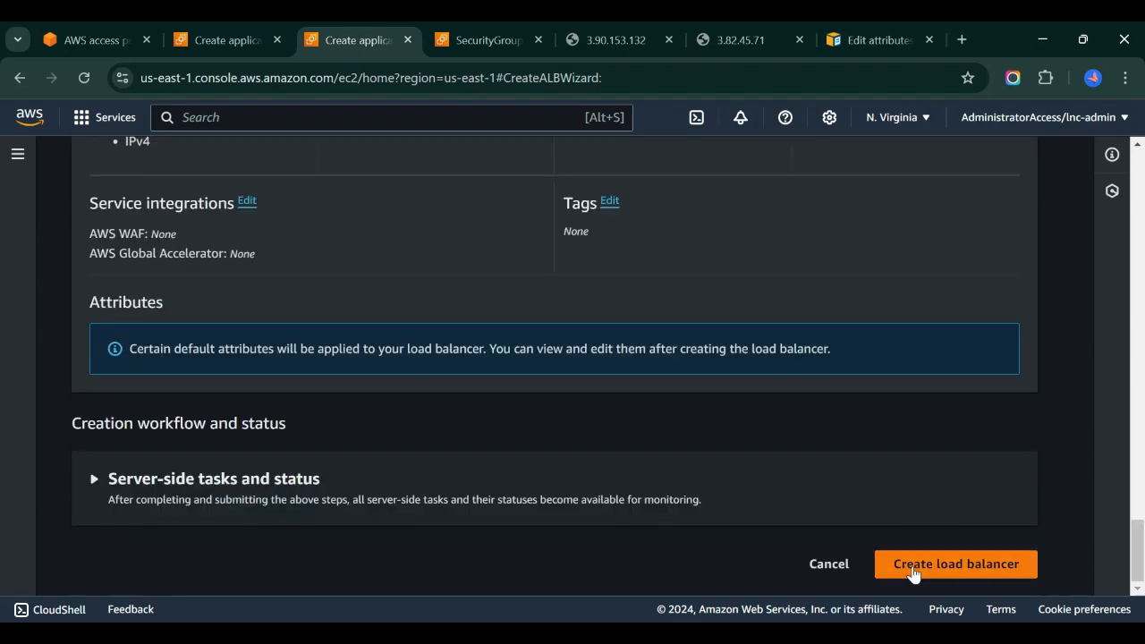
click(912, 573)
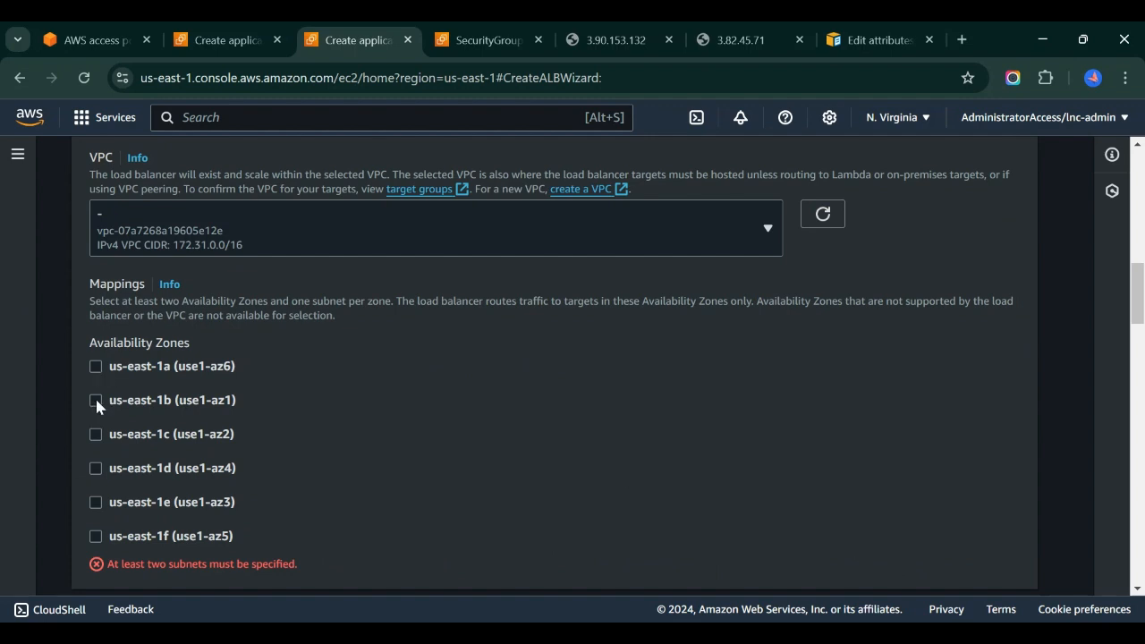
Map the load balancer to all six Availability Zones, us-east-1a to us-east-1f, and create it
click(95, 367)
scroll(503, 360, down, 5)
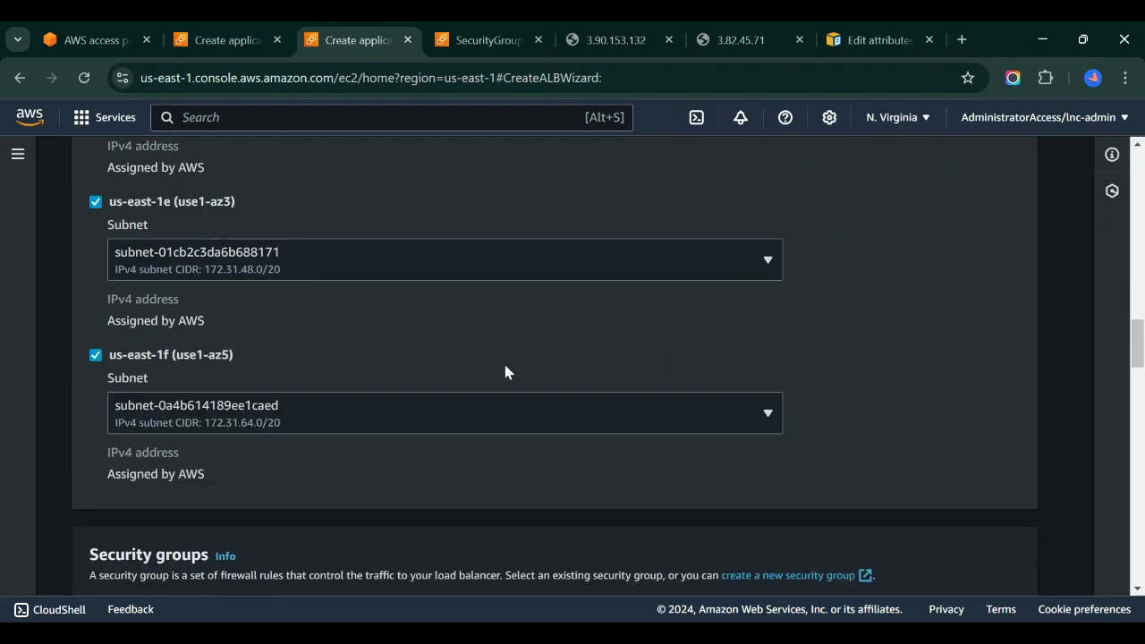
scroll(503, 360, down, 4)
scroll(506, 373, down, 15)
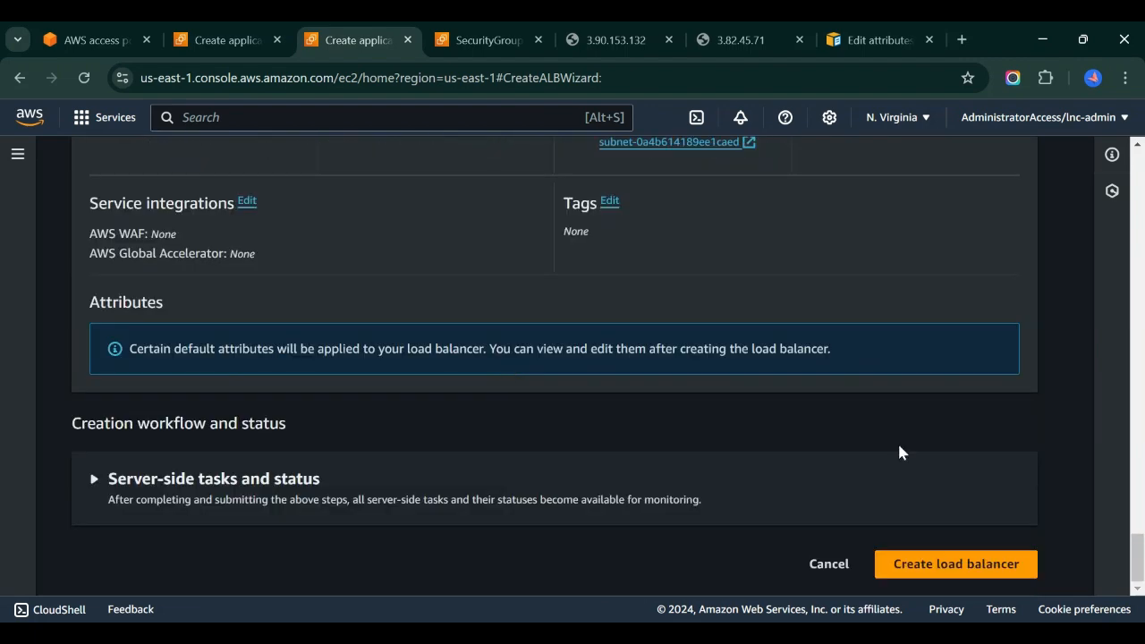
click(961, 569)
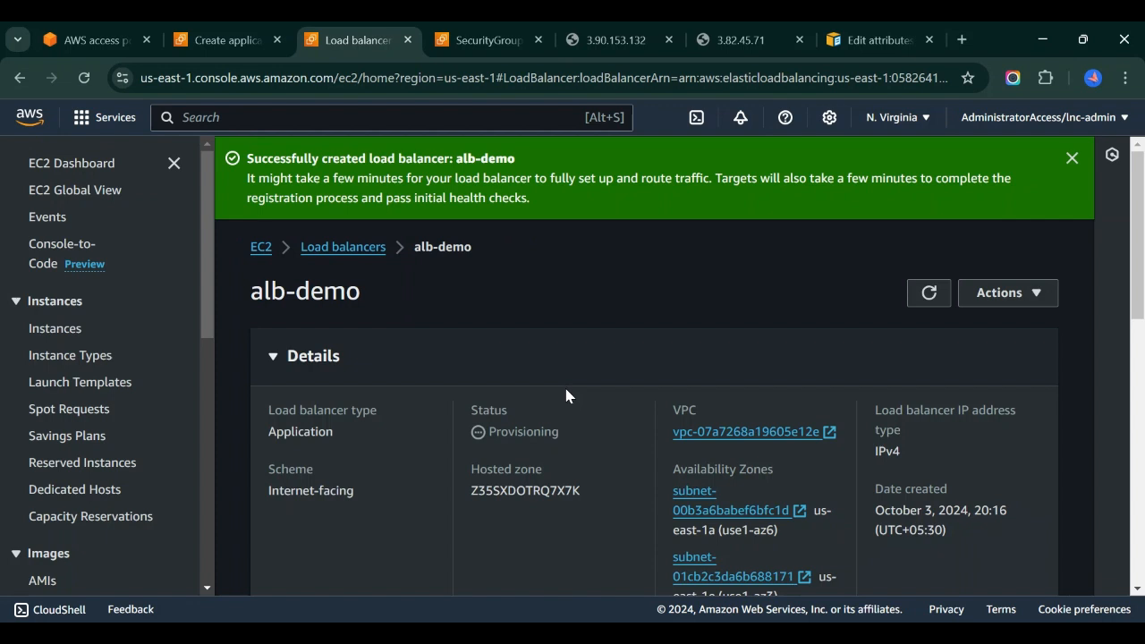
Review alb-demo's status, zones and listener rule, and open the target group it forwards to
scroll(566, 396, down, 1)
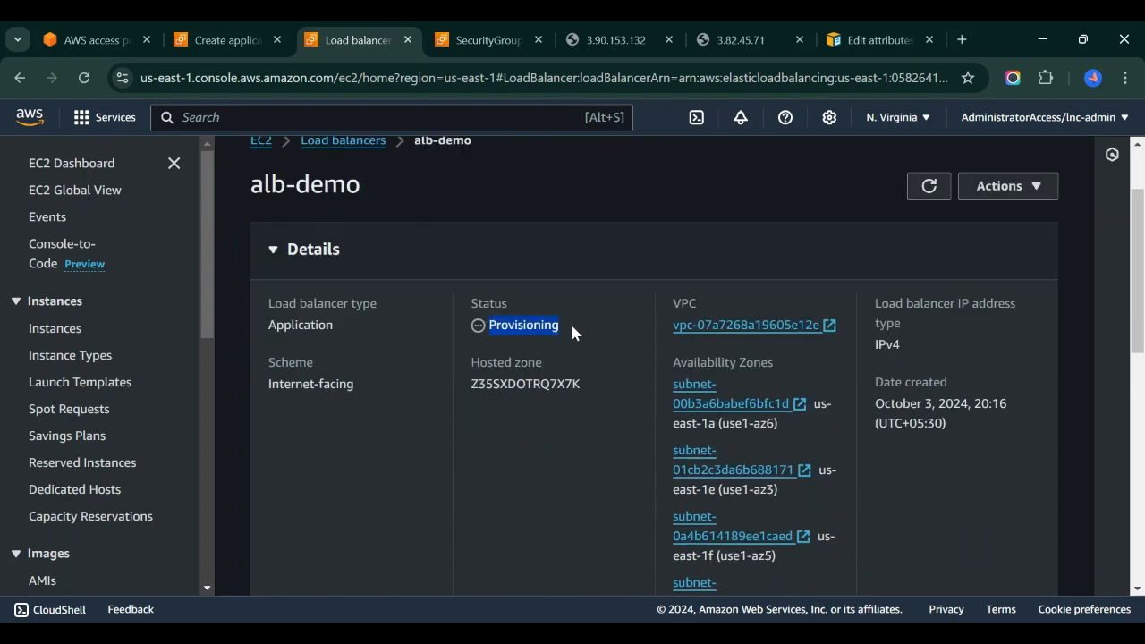
scroll(573, 332, down, 1)
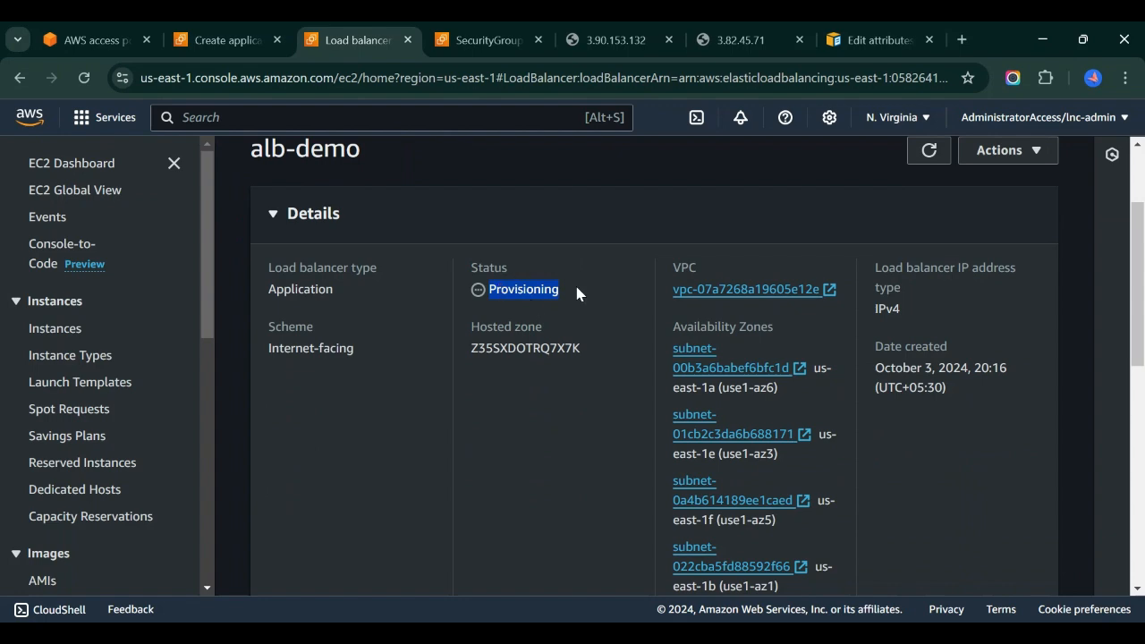
scroll(584, 412, down, 5)
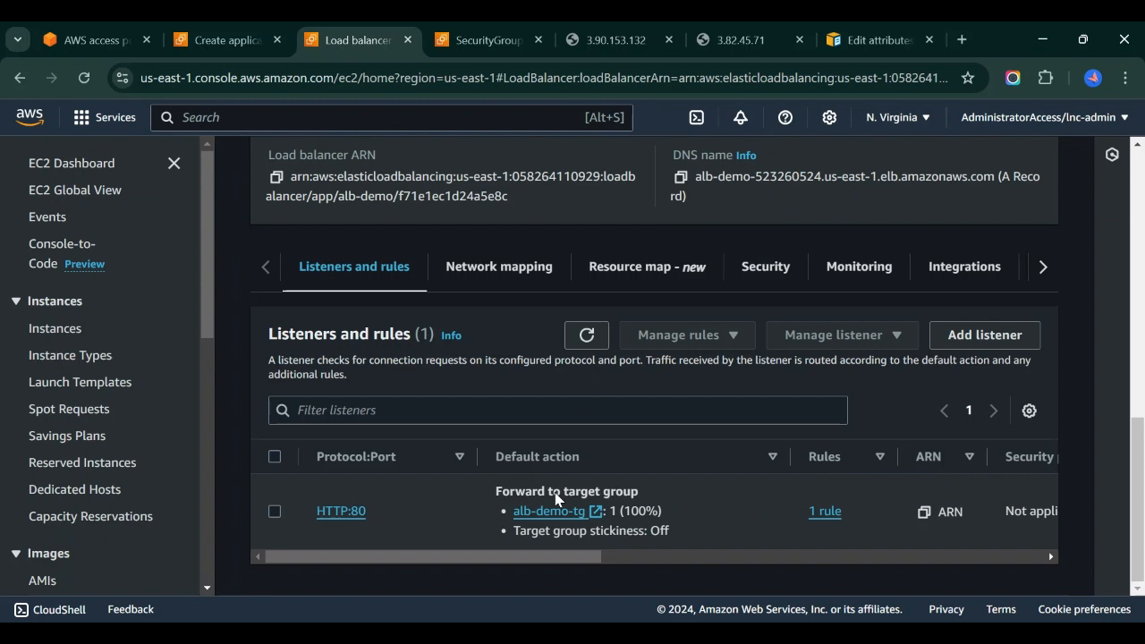
click(543, 512)
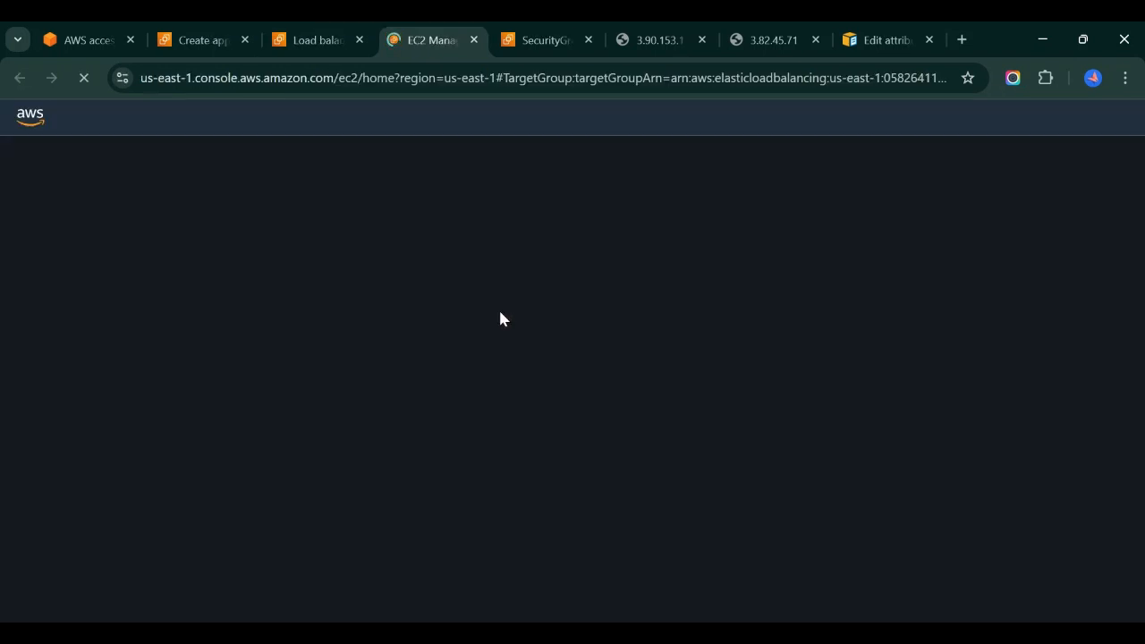
Return to the alb-demo details page and check whether its provisioning has finished
click(318, 41)
scroll(575, 307, up, 5)
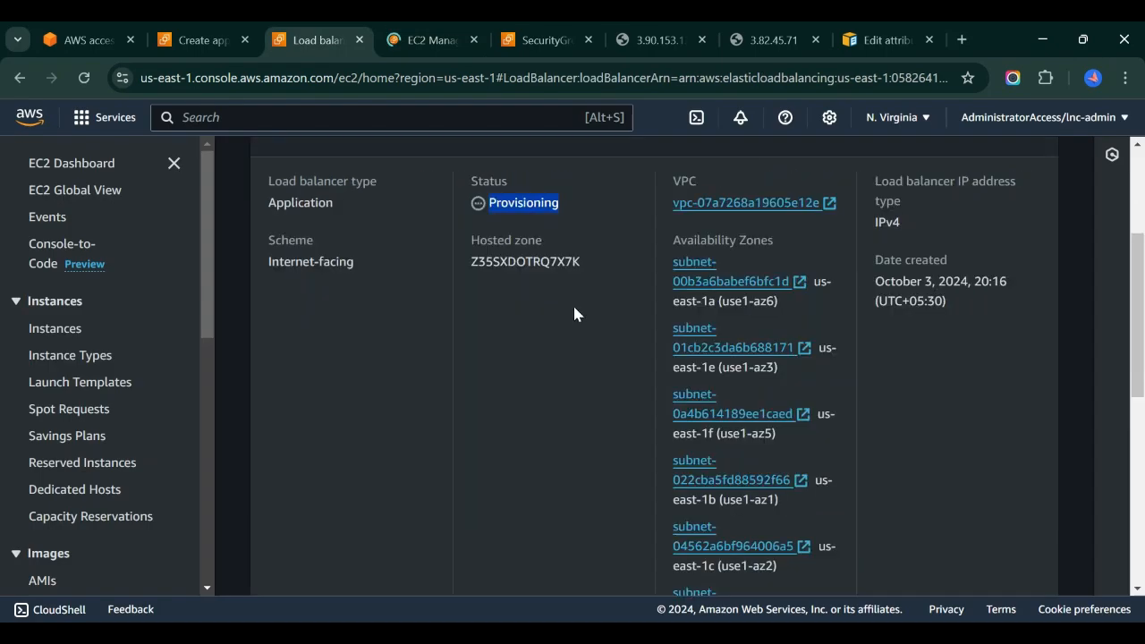
scroll(574, 313, up, 3)
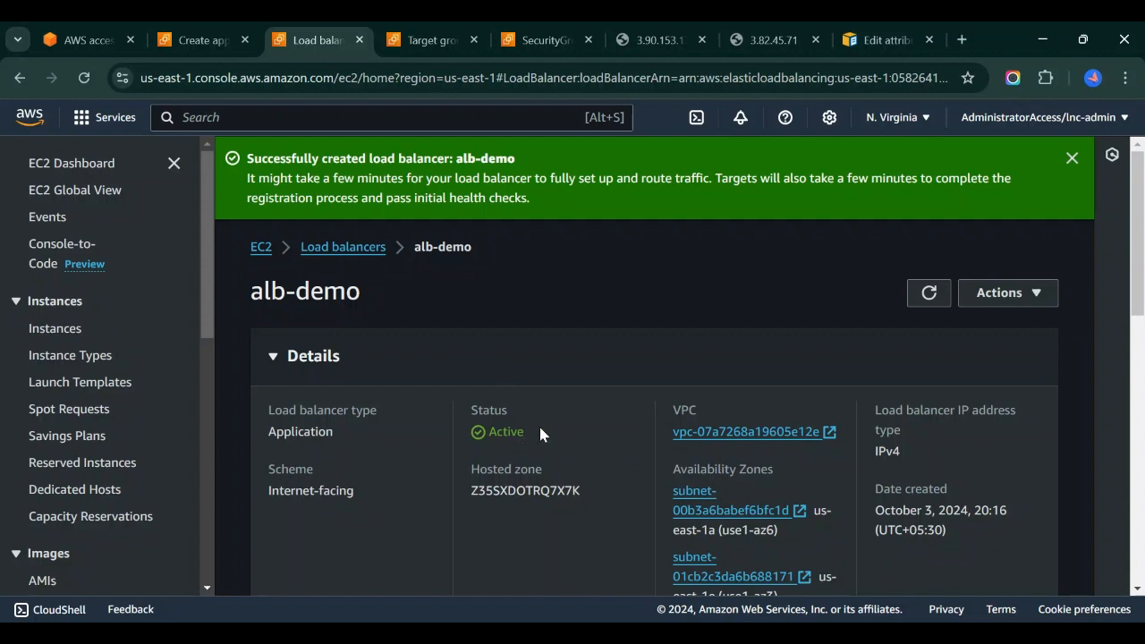
scroll(608, 431, down, 3)
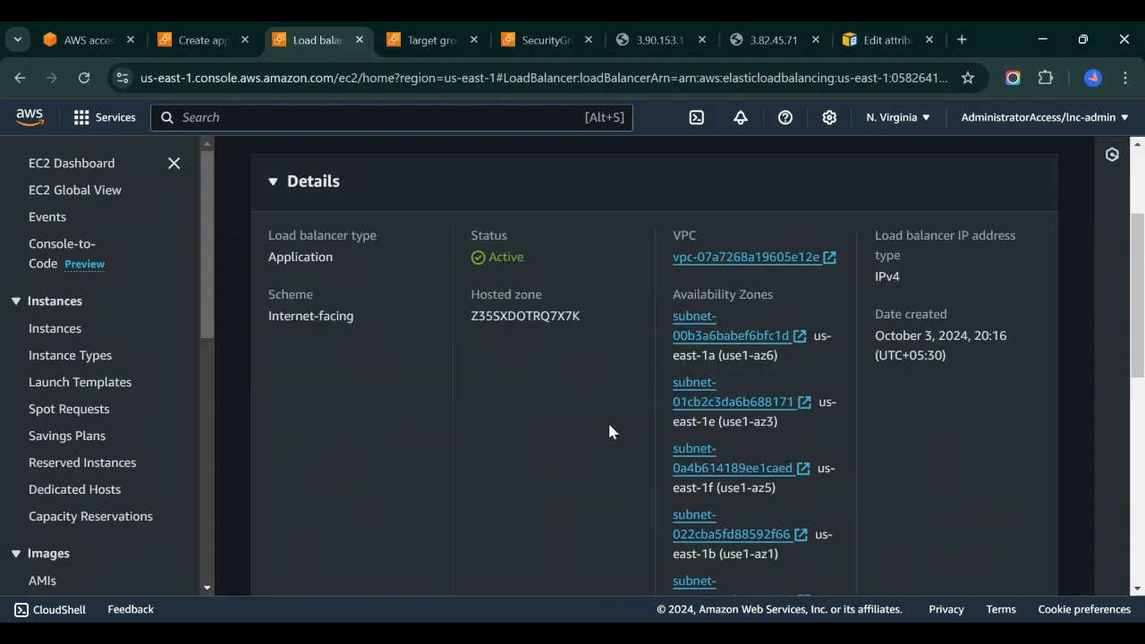
scroll(609, 426, up, 3)
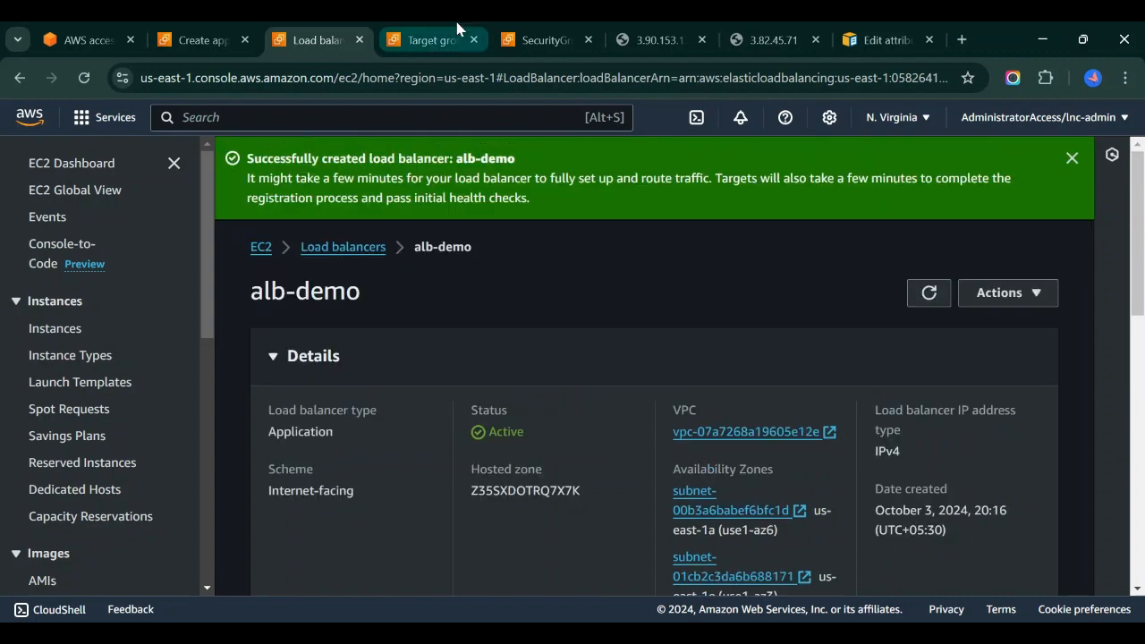
Switch to the alb-demo-tg page and refresh its registered targets to check their health
click(456, 30)
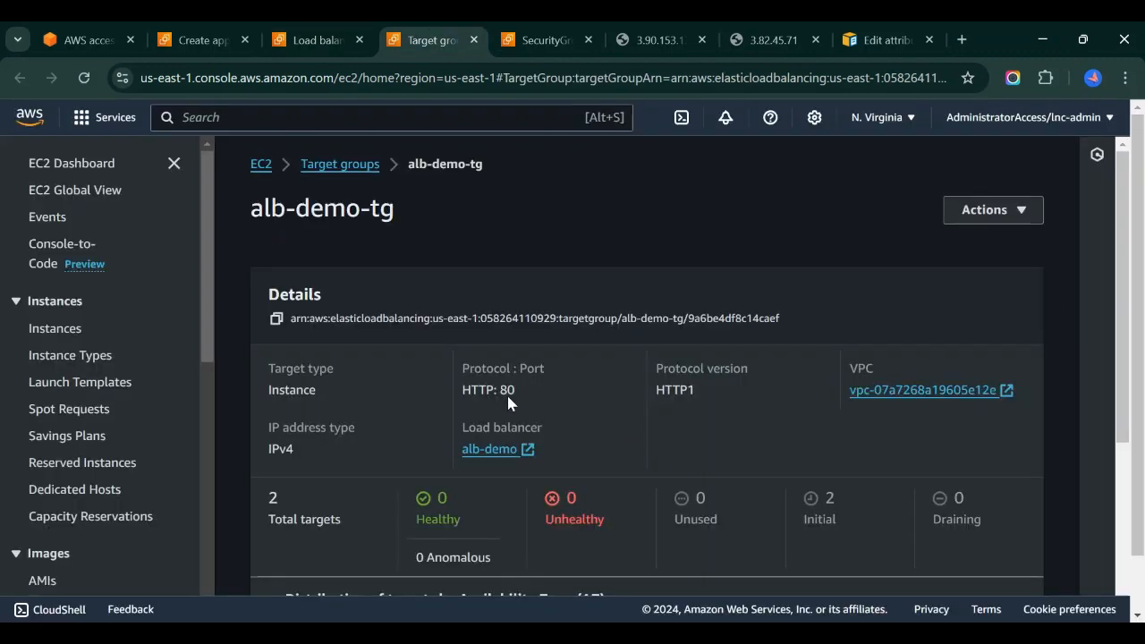
scroll(763, 452, down, 3)
scroll(765, 456, down, 1)
click(765, 405)
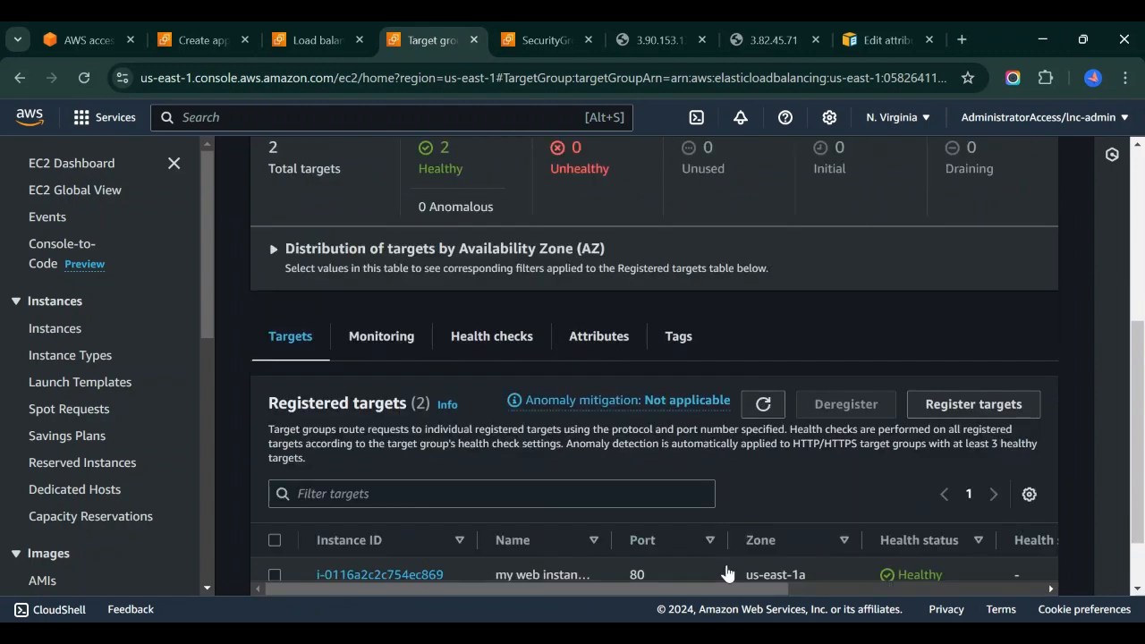
Check the registered targets' health, return to the alb-demo details page and copy the load balancer's DNS name
scroll(747, 506, down, 1)
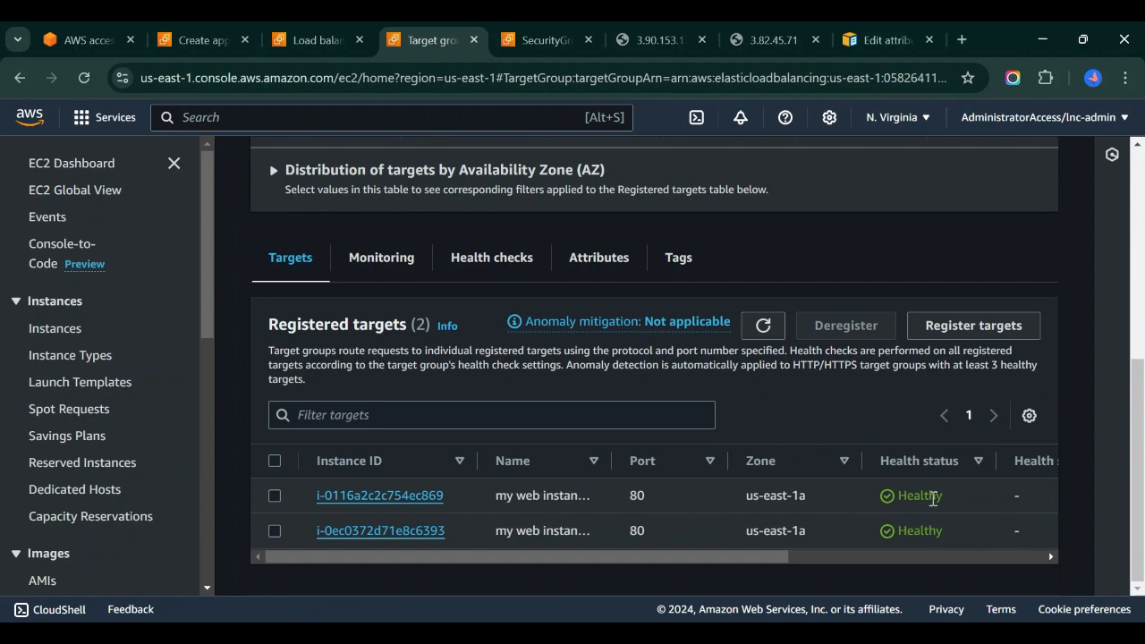
key(ctrl+shift+Tab)
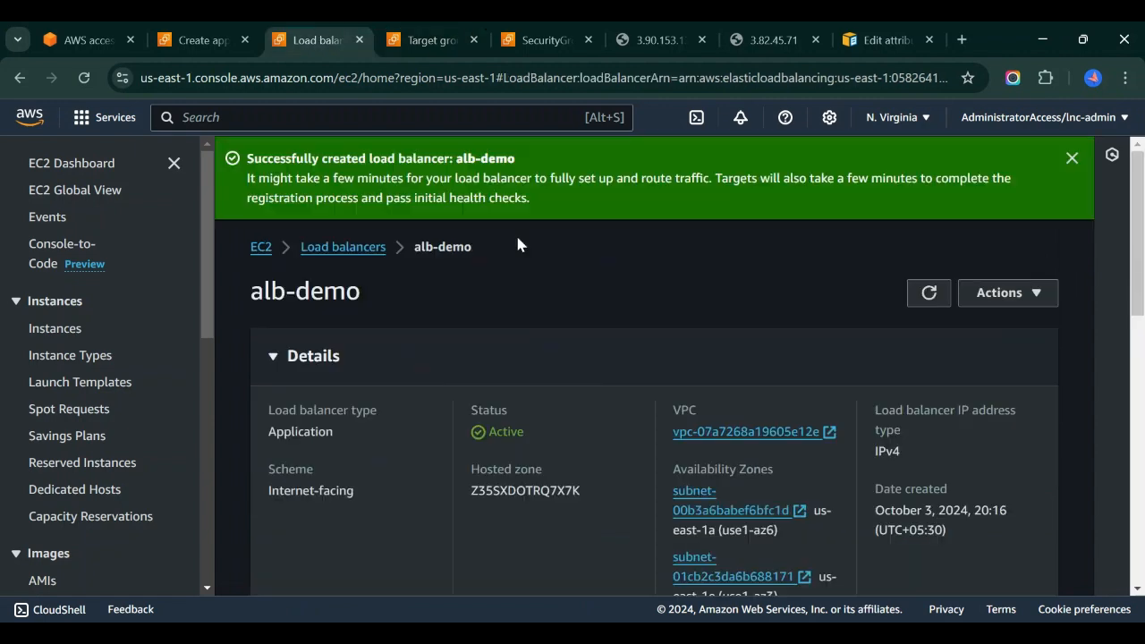
scroll(624, 334, down, 9)
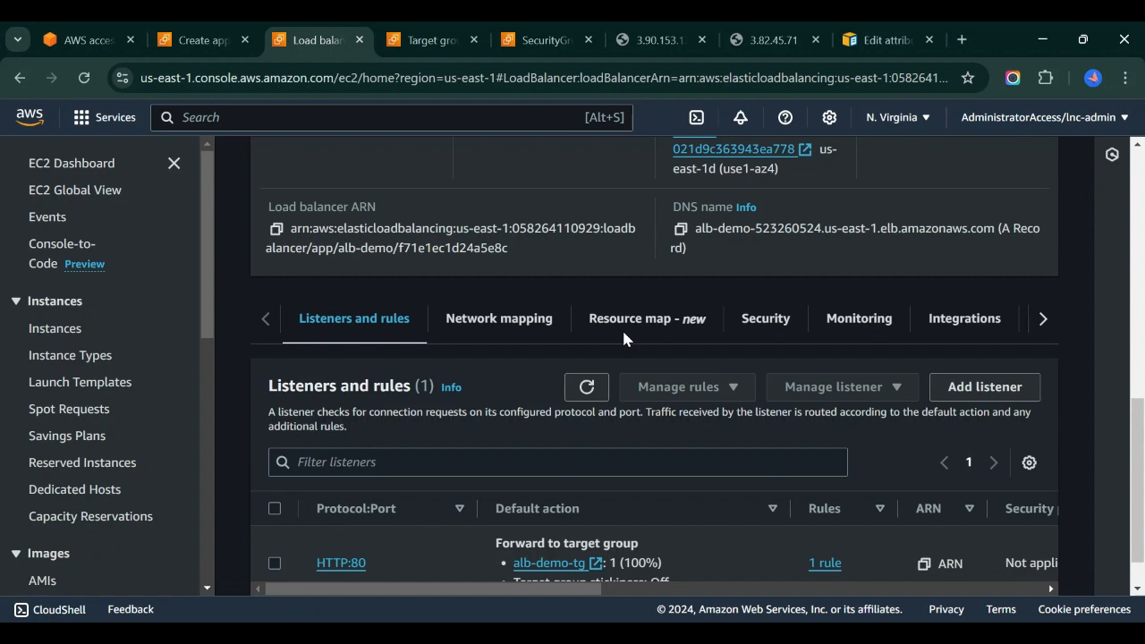
scroll(415, 268, up, 2)
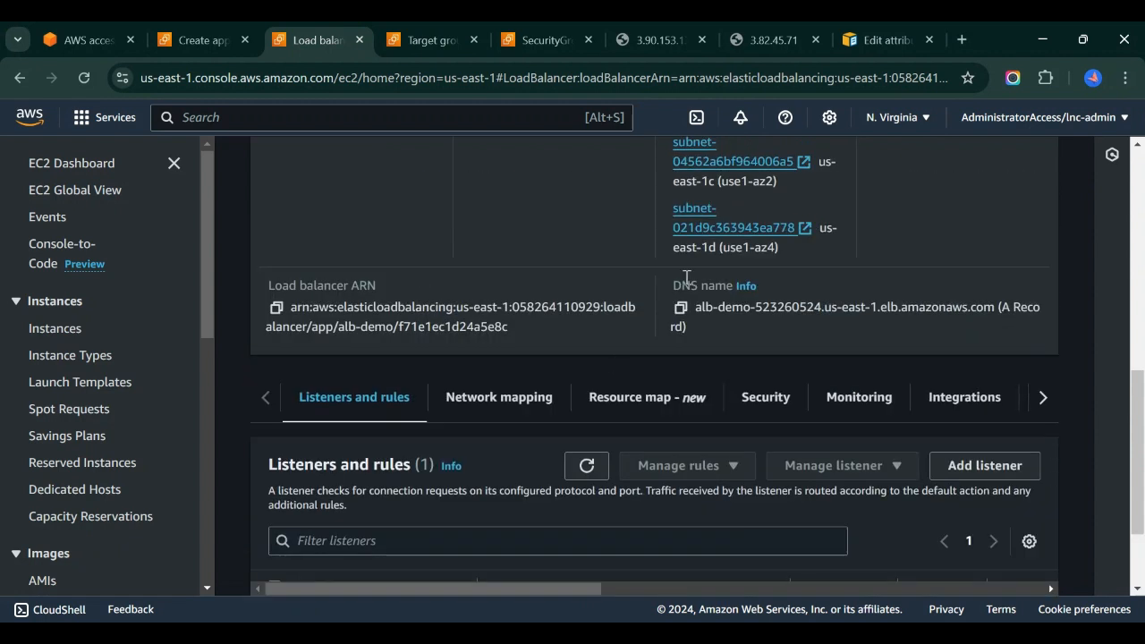
drag(678, 279, 777, 333)
click(682, 307)
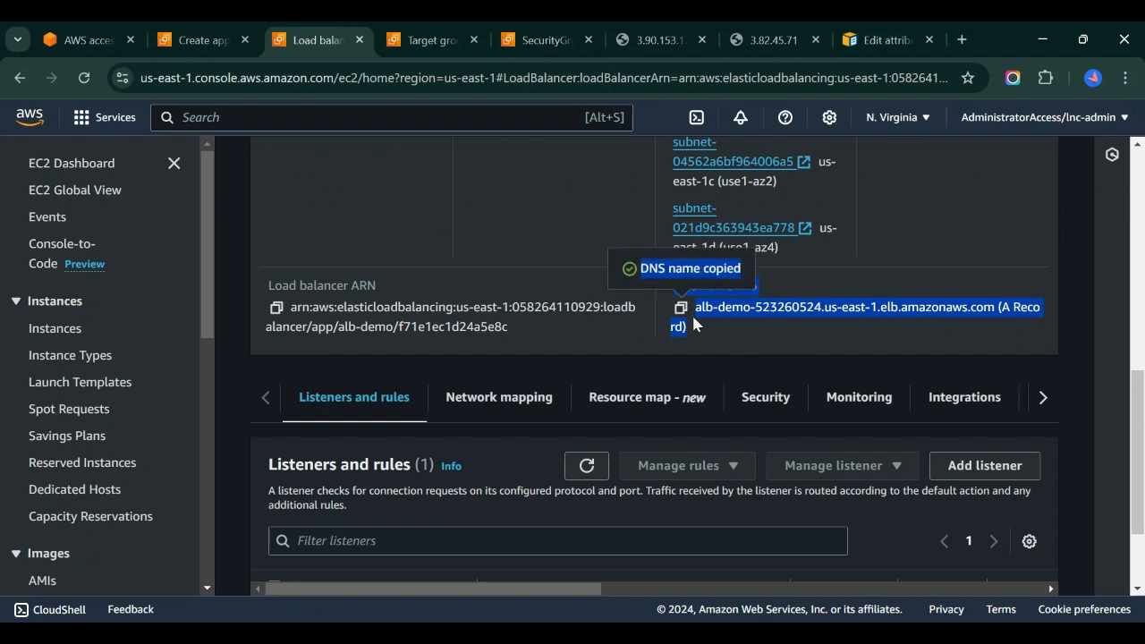
click(746, 330)
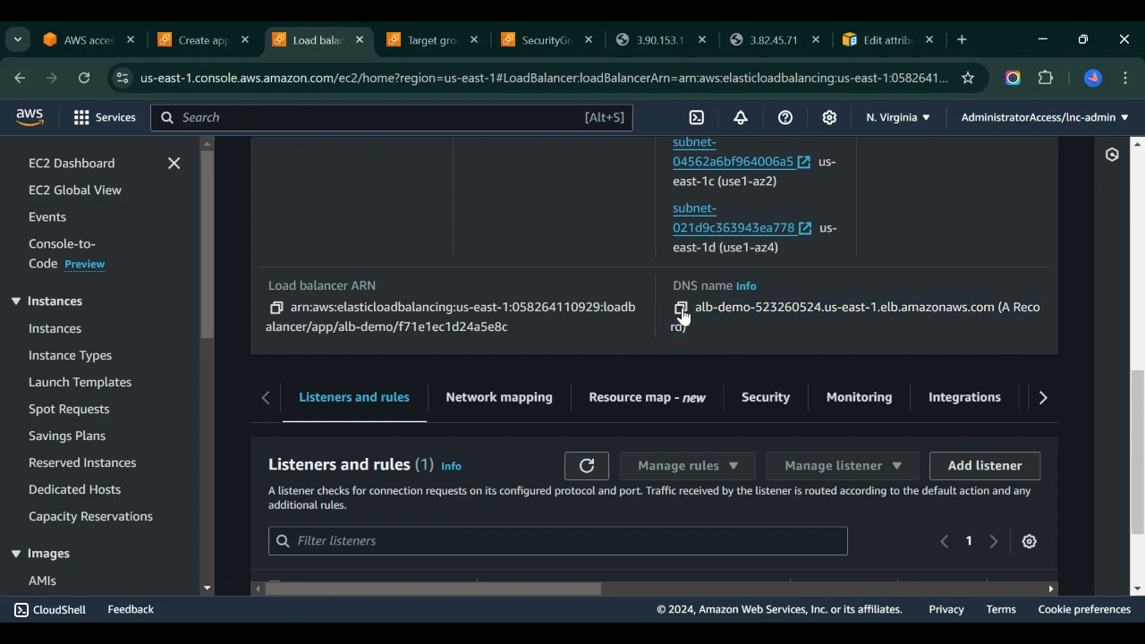
click(682, 310)
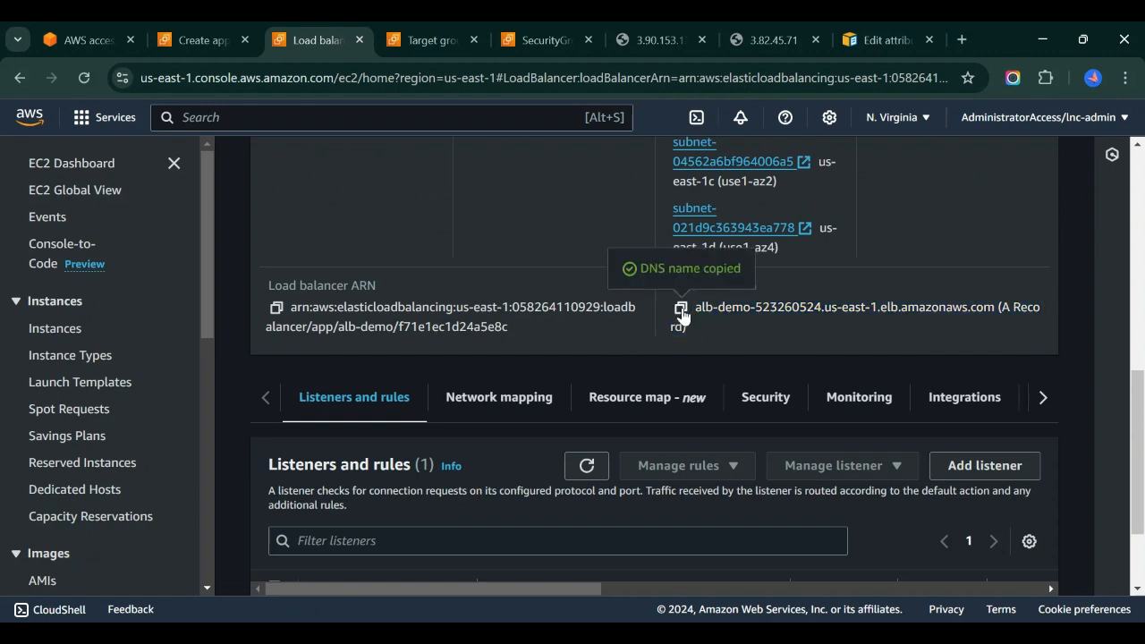
Open the copied DNS name alb-demo-523260524.us-east-1.elb.amazonaws.com in a new browser tab
click(962, 41)
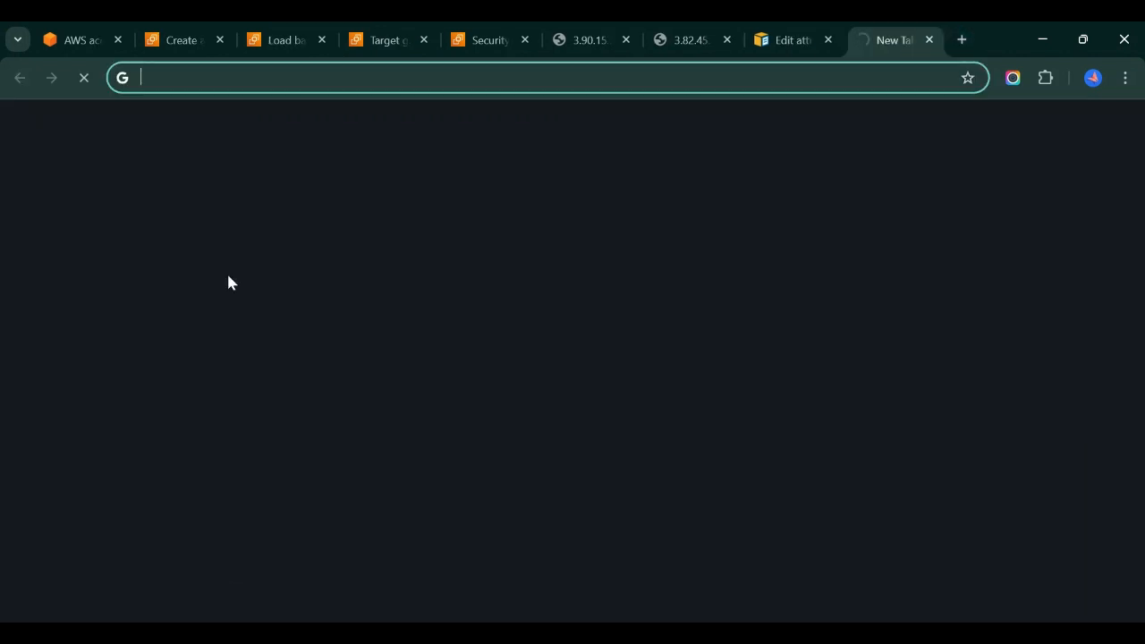
key(ctrl+v)
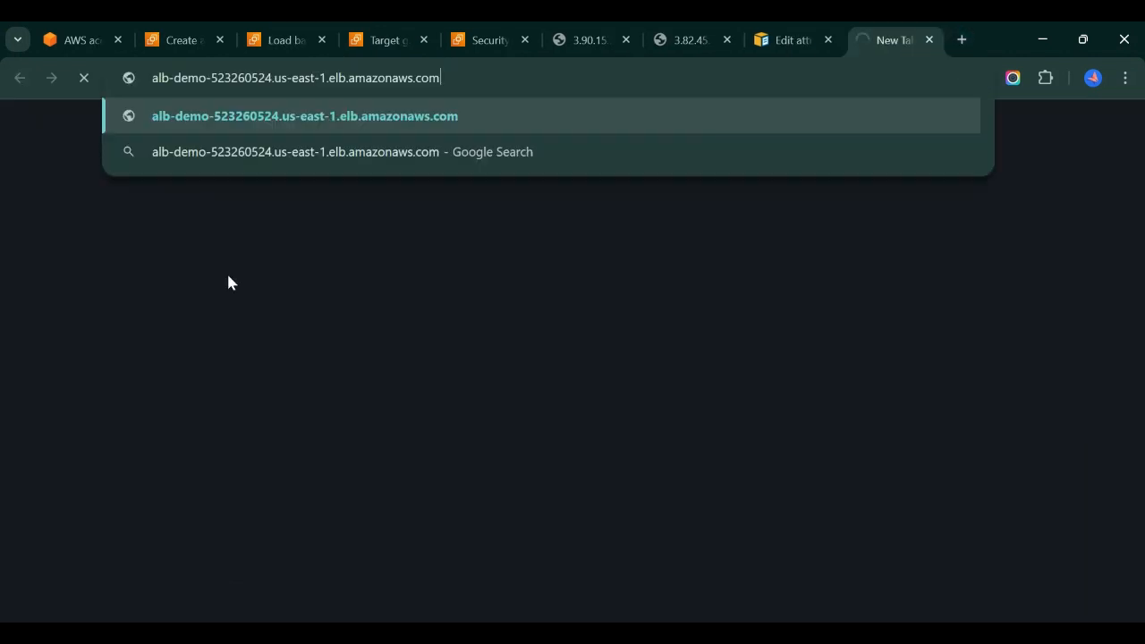
key(Return)
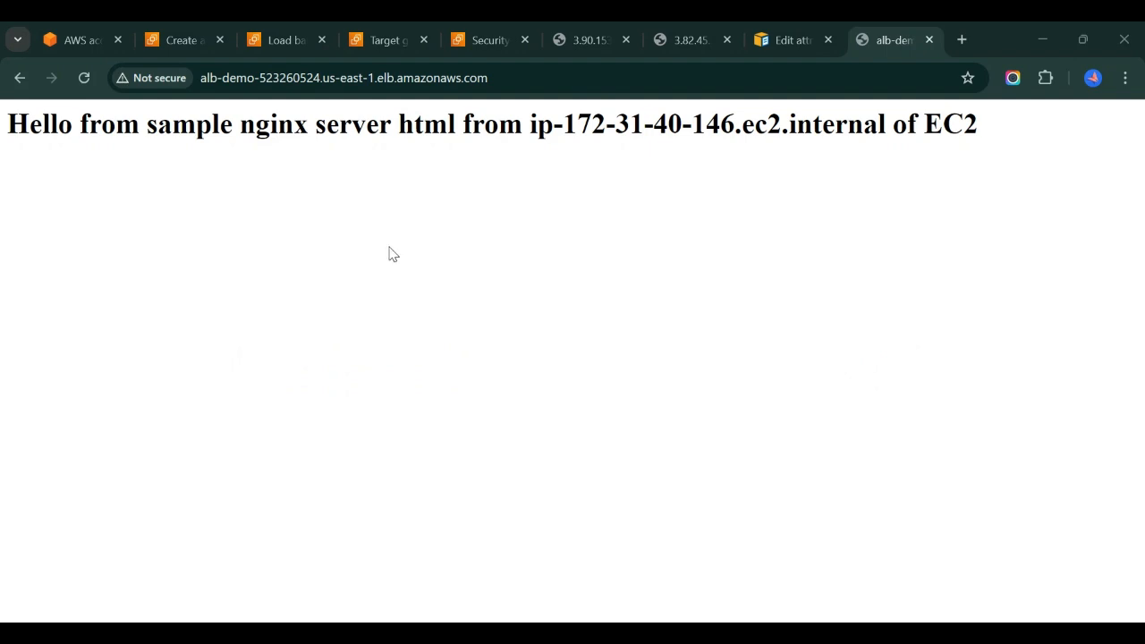
Reload the load balancer's page several times and compare the responding server with the instance page at 3.82.45.71
click(85, 79)
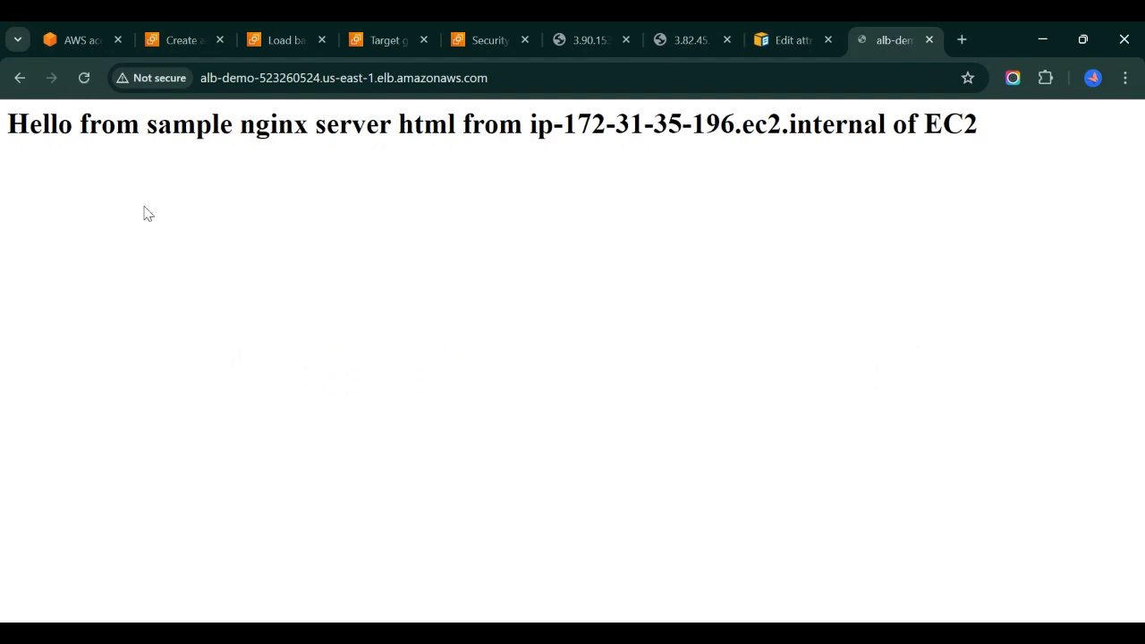
click(85, 79)
click(88, 83)
click(689, 40)
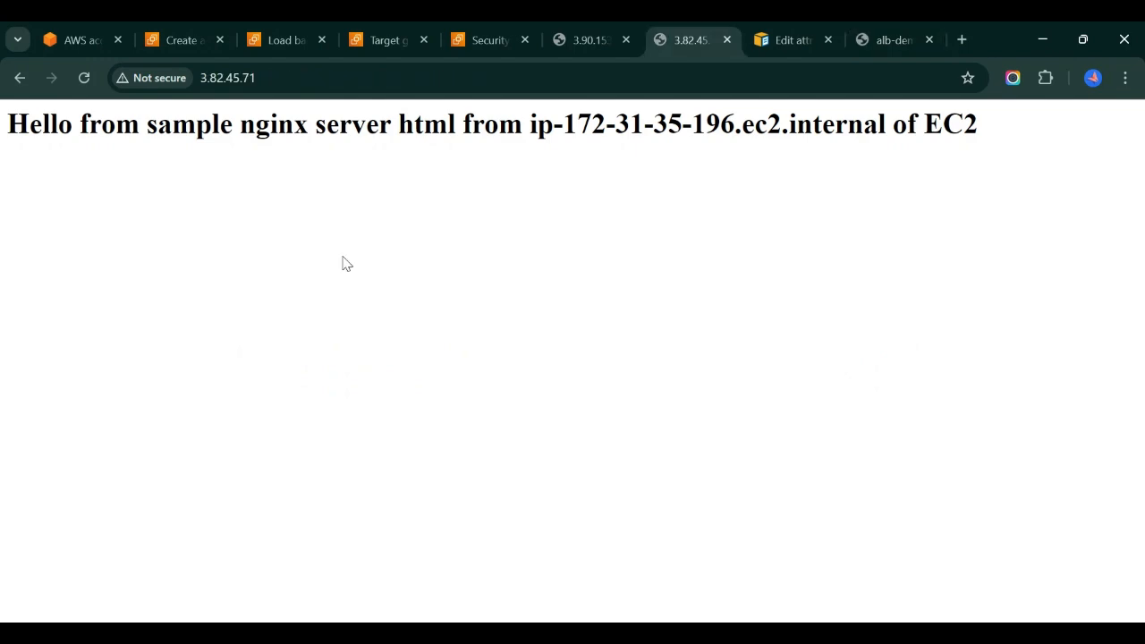
Go from the load balancer creation page to the running EC2 instances and stop my web instance 1
click(178, 43)
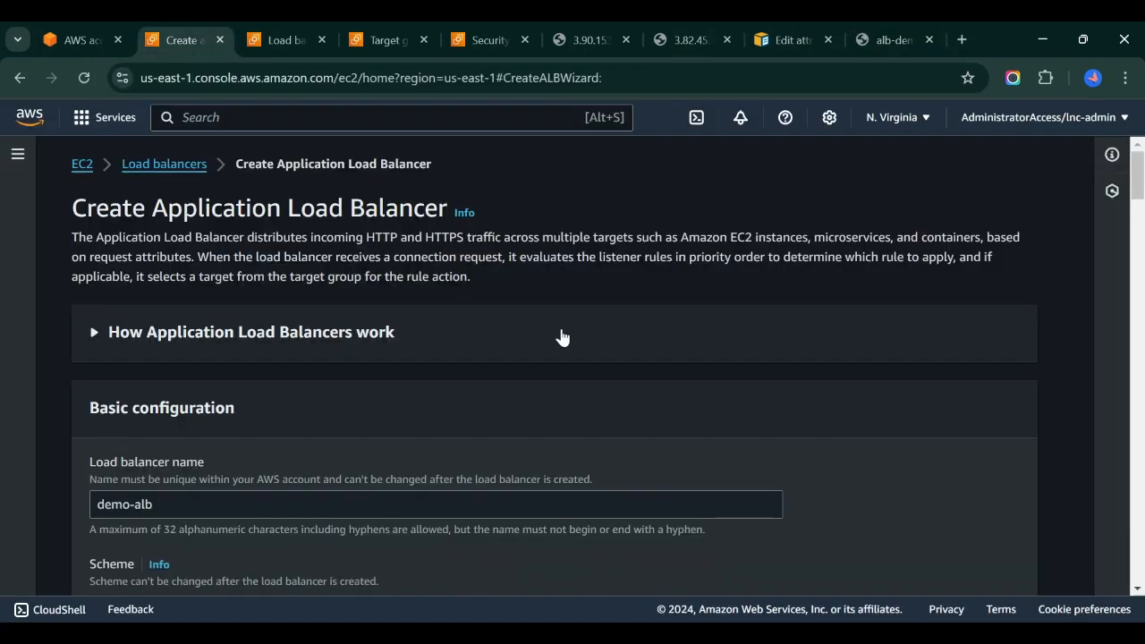
scroll(521, 373, down, 2)
scroll(522, 373, up, 2)
click(79, 170)
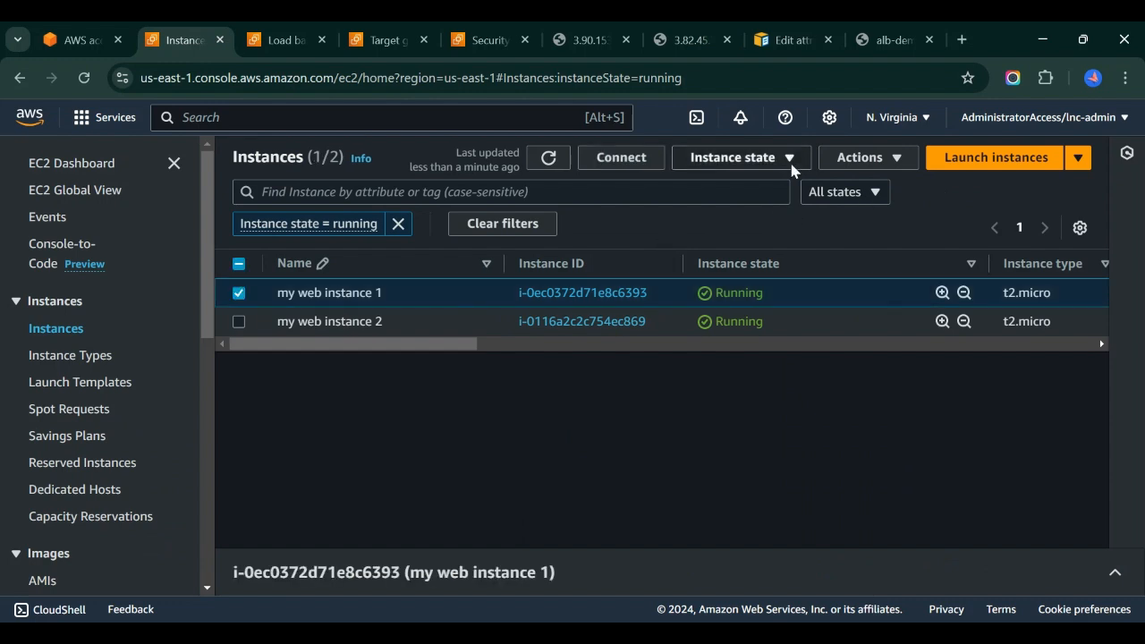
click(752, 161)
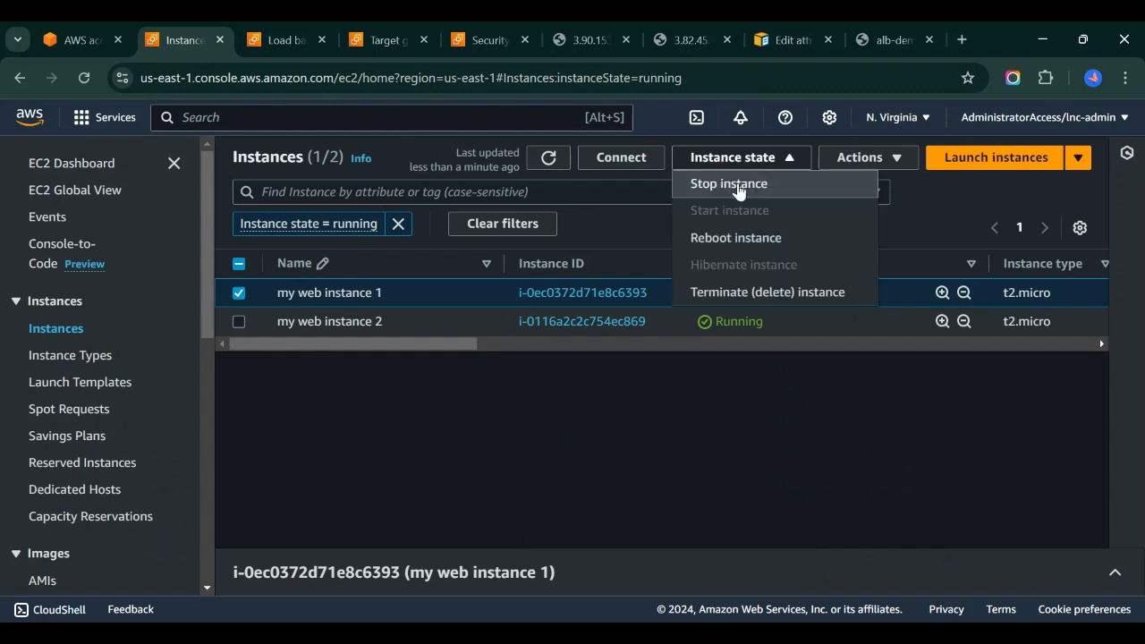
click(736, 186)
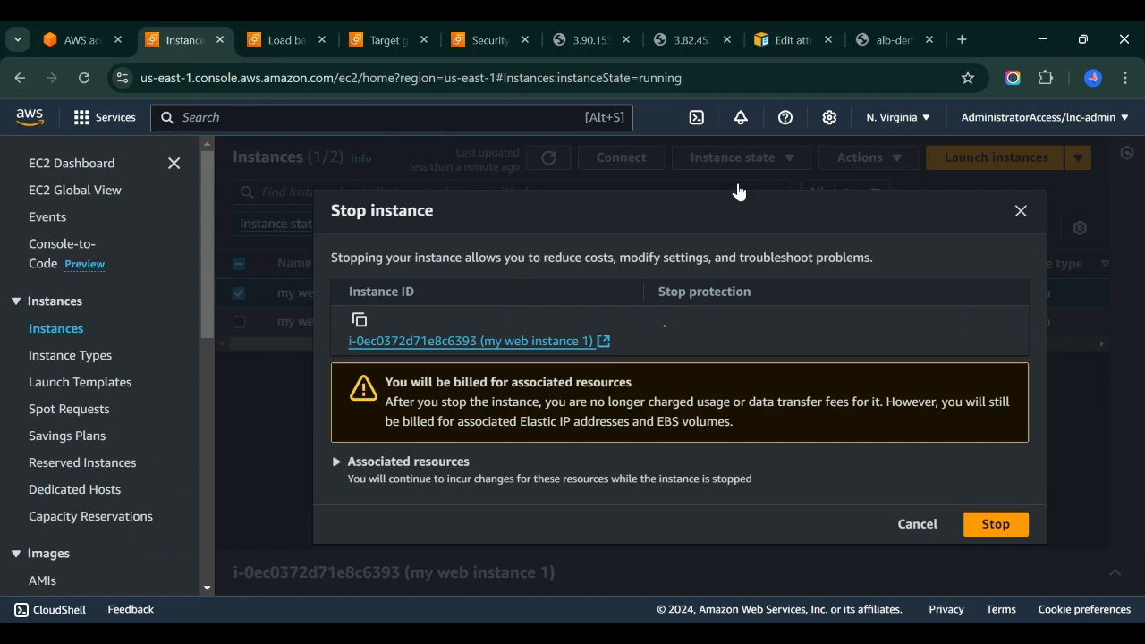
click(1000, 527)
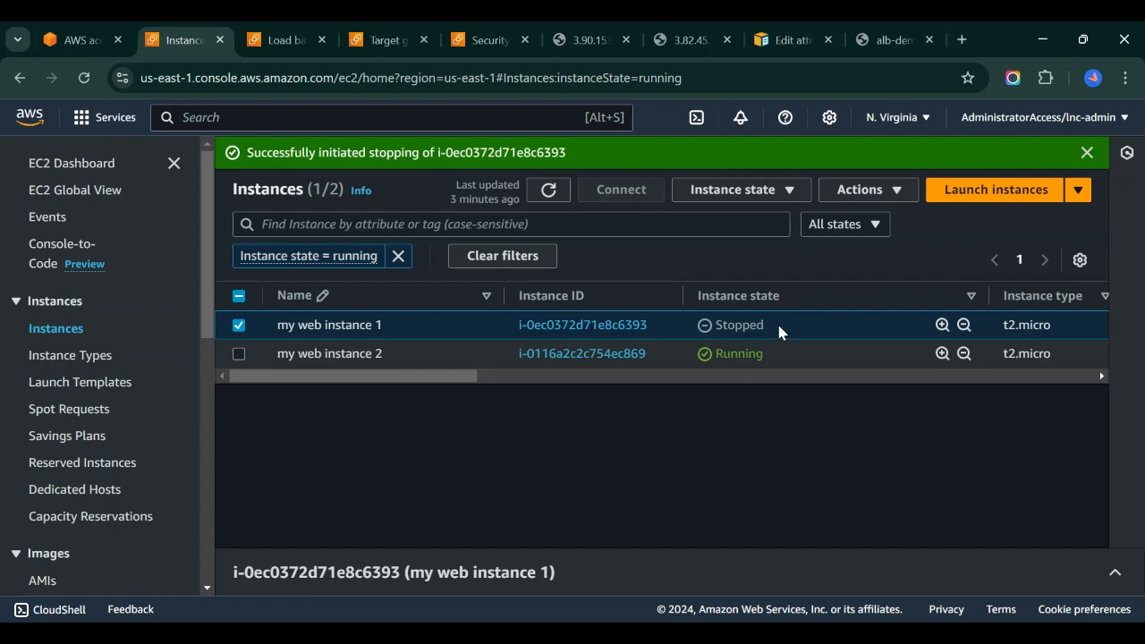
Examine the health status and details of alb-demo-tg's registered targets, widening the Name column to show full instance names
click(374, 36)
click(754, 331)
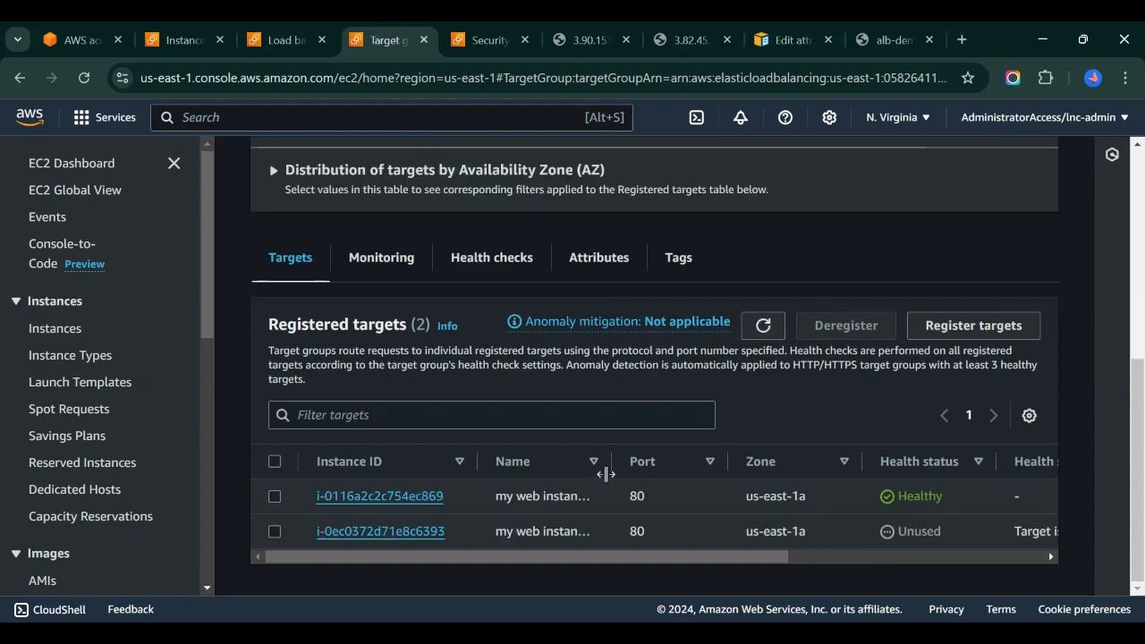
drag(612, 463, 685, 463)
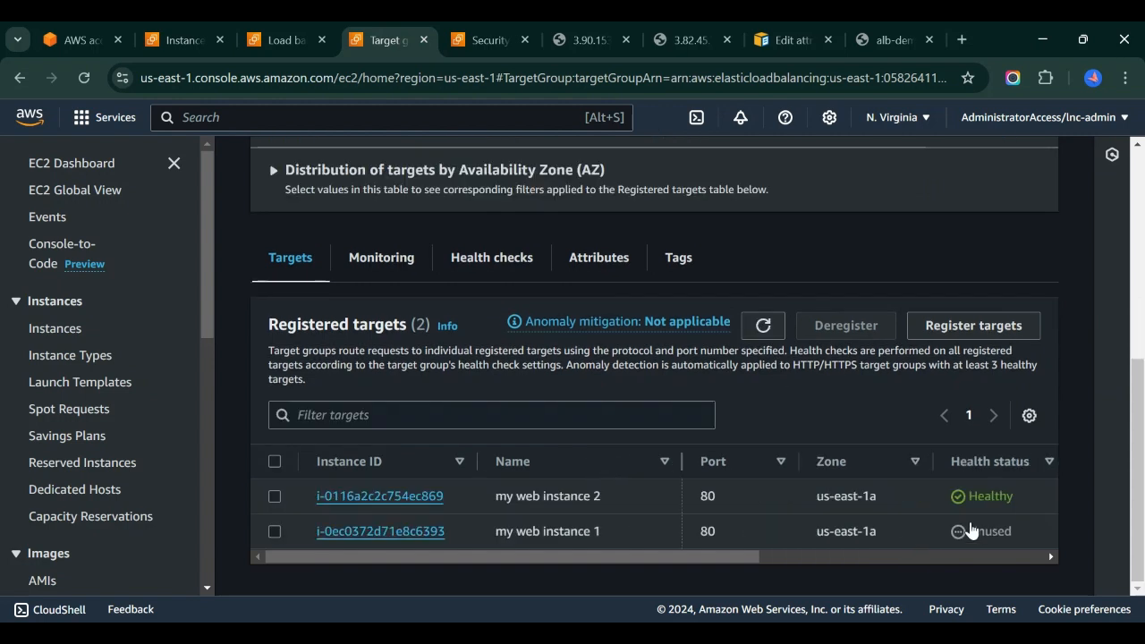
scroll(984, 528, right, 2)
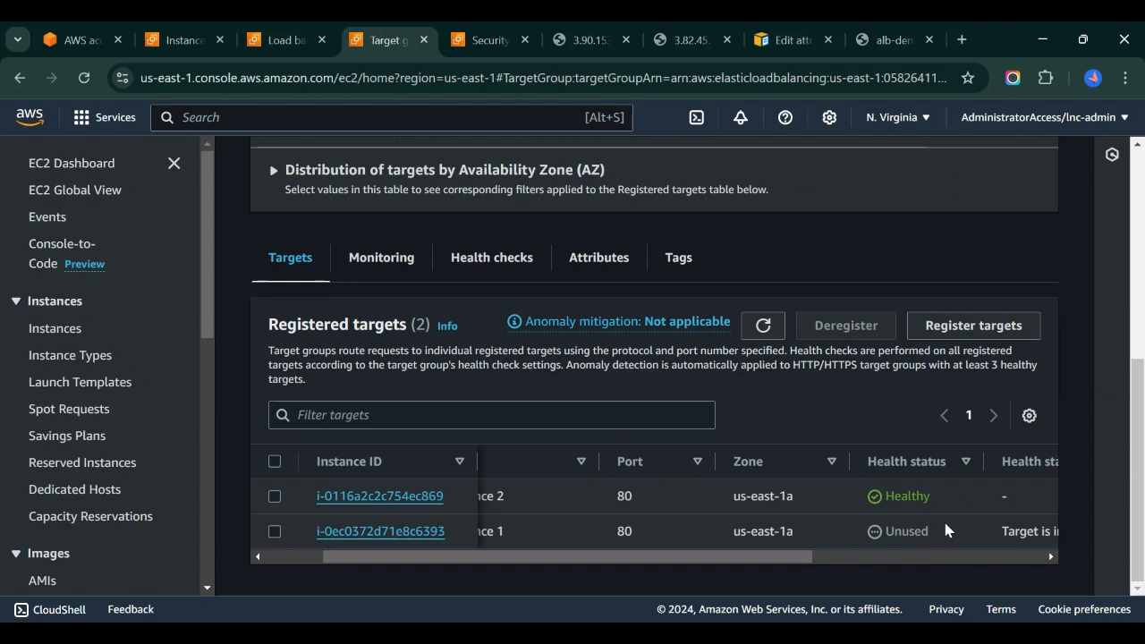
scroll(946, 531, right, 2)
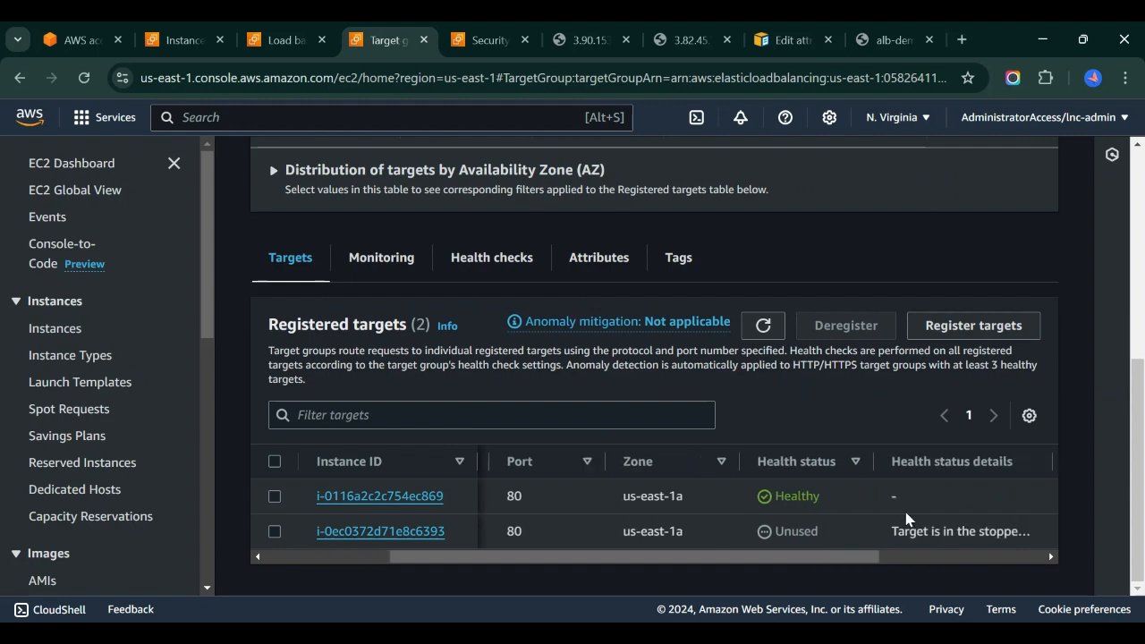
Return to the load balancer's web page and reload it repeatedly to see which server responds with one instance stopped
click(888, 31)
click(84, 79)
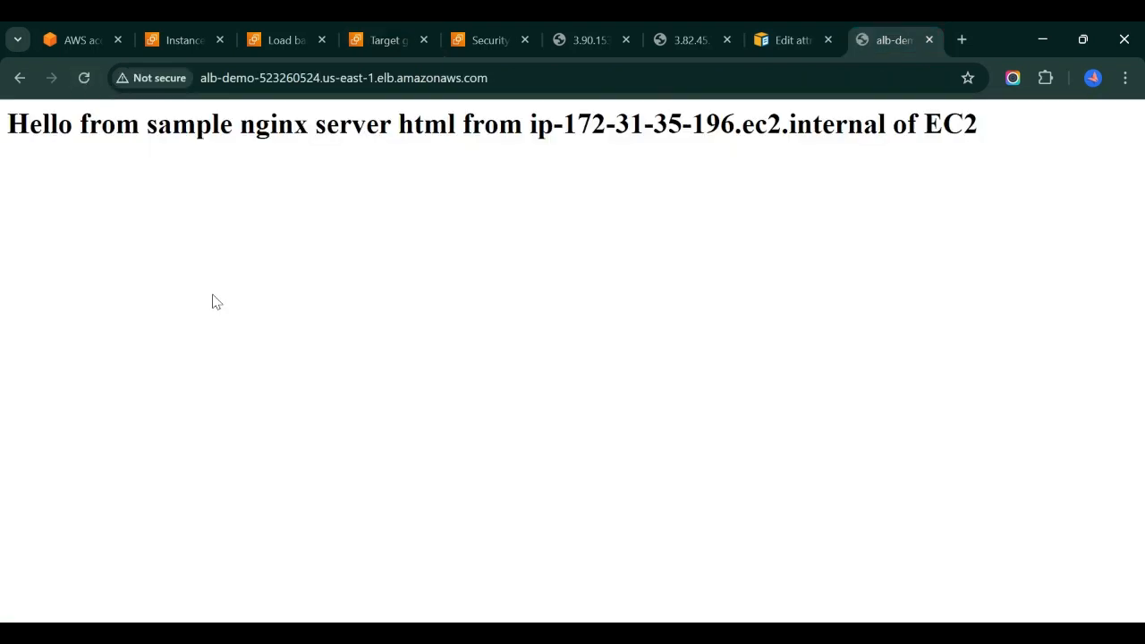
click(86, 80)
click(86, 77)
click(85, 77)
click(86, 78)
Start my web instance 1 and refresh the registered targets of alb-demo-tg to check their health
click(188, 39)
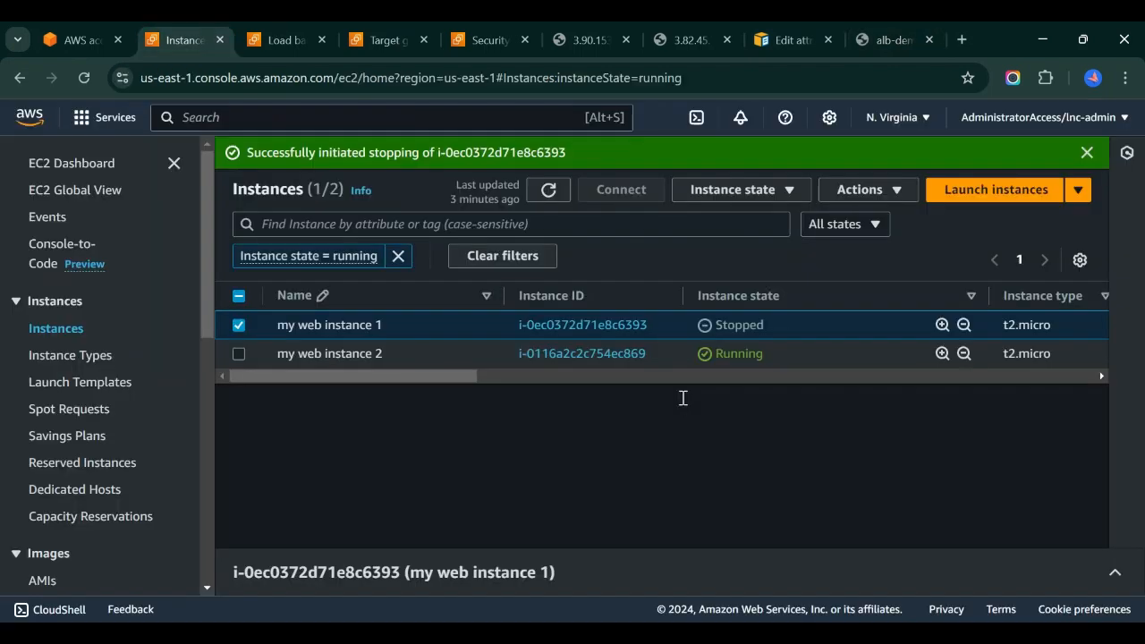
click(776, 195)
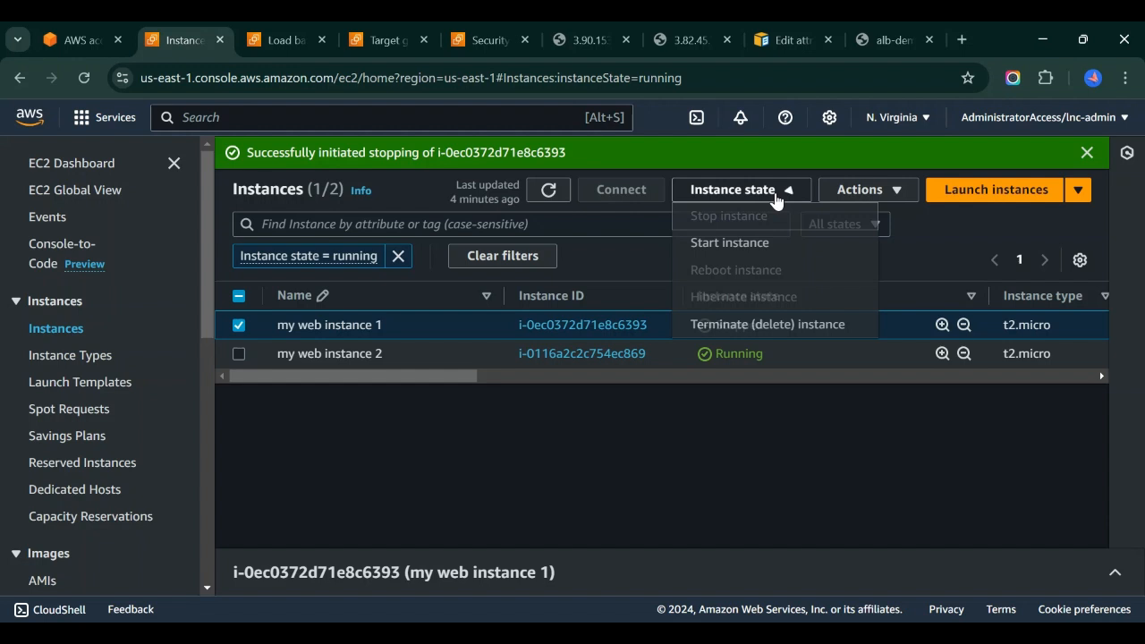
click(730, 243)
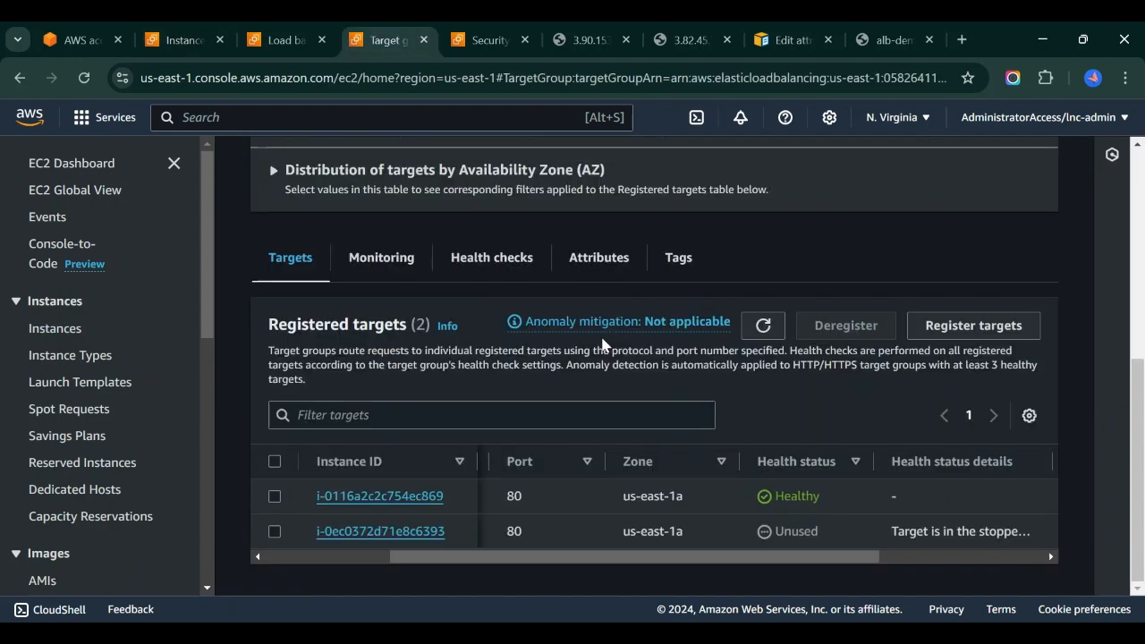
click(415, 34)
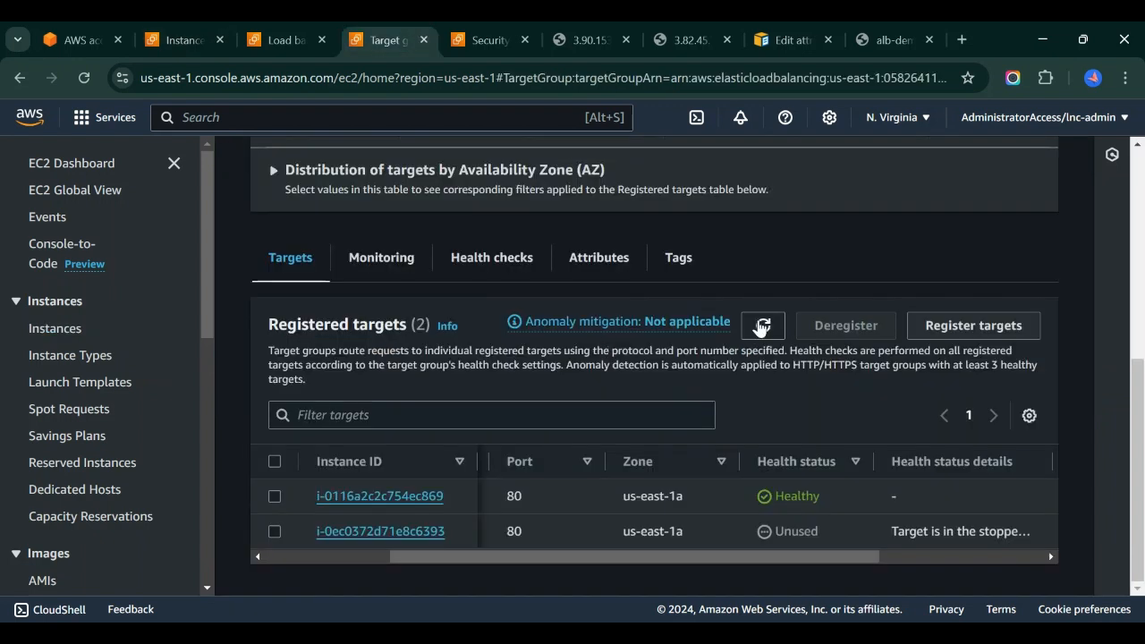
click(761, 327)
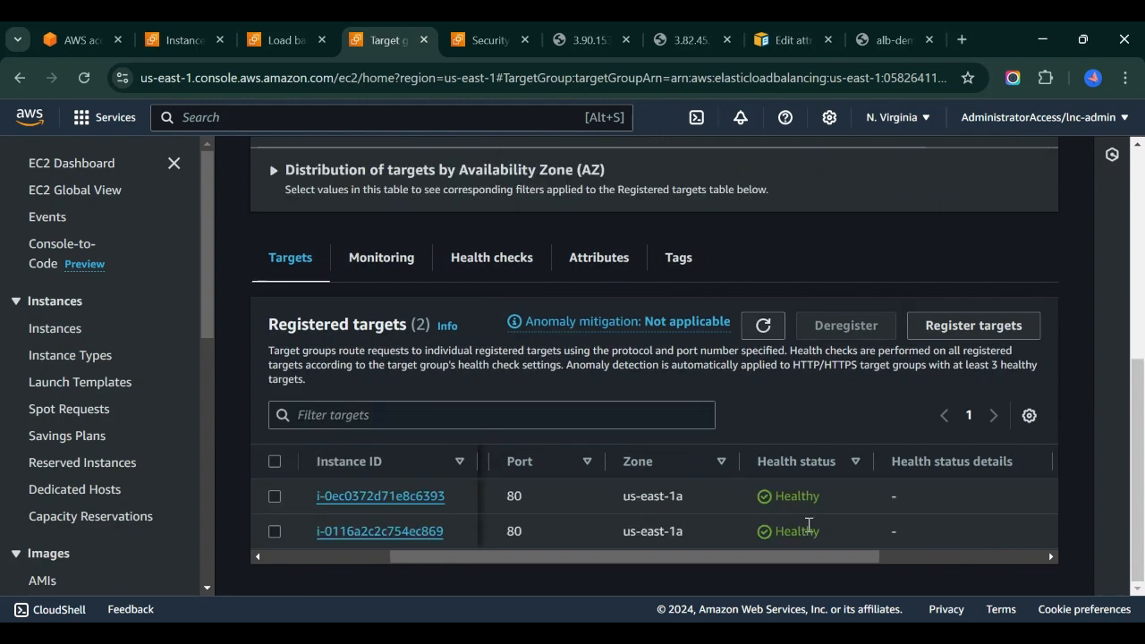
Reload the load balancer's web page until a different server responds, to test distribution across both instances again
key(ctrl+9)
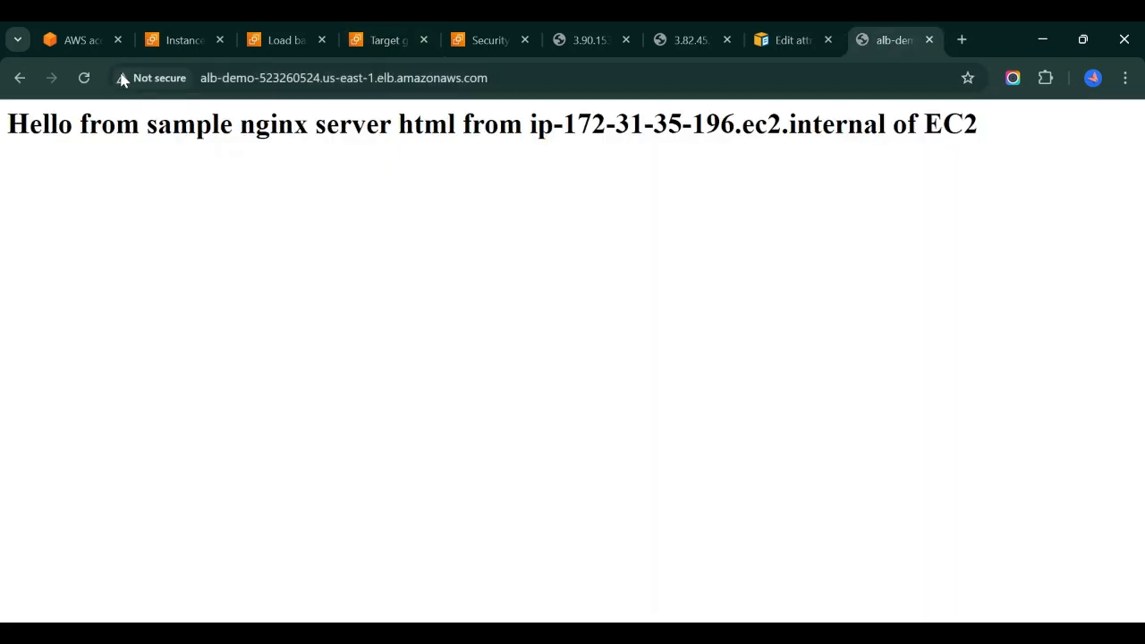
click(85, 79)
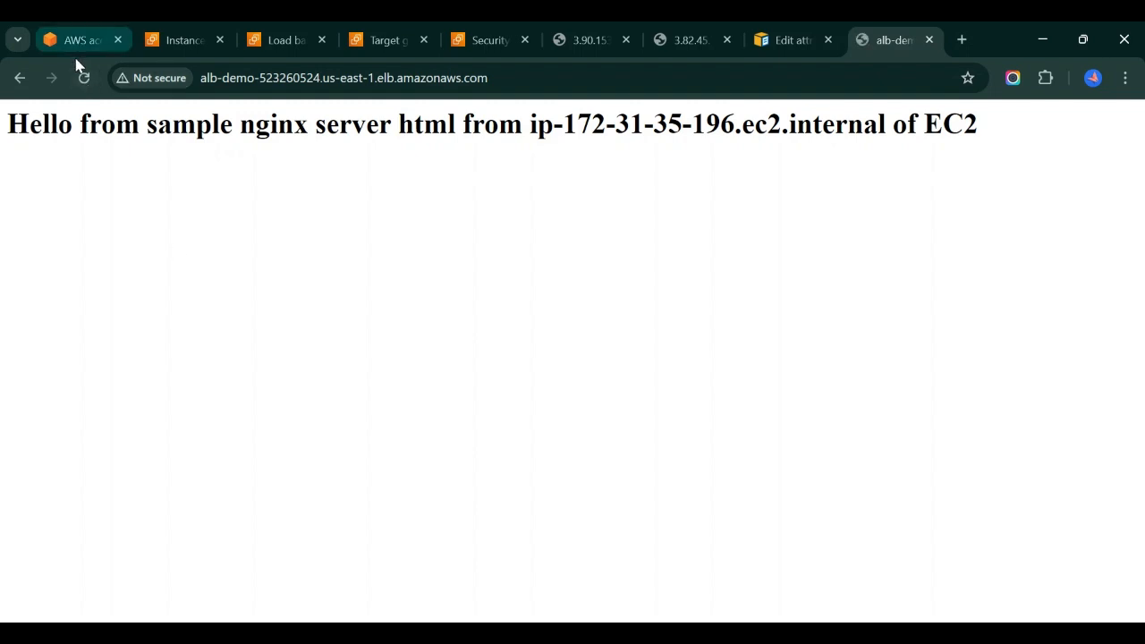
click(83, 79)
click(83, 80)
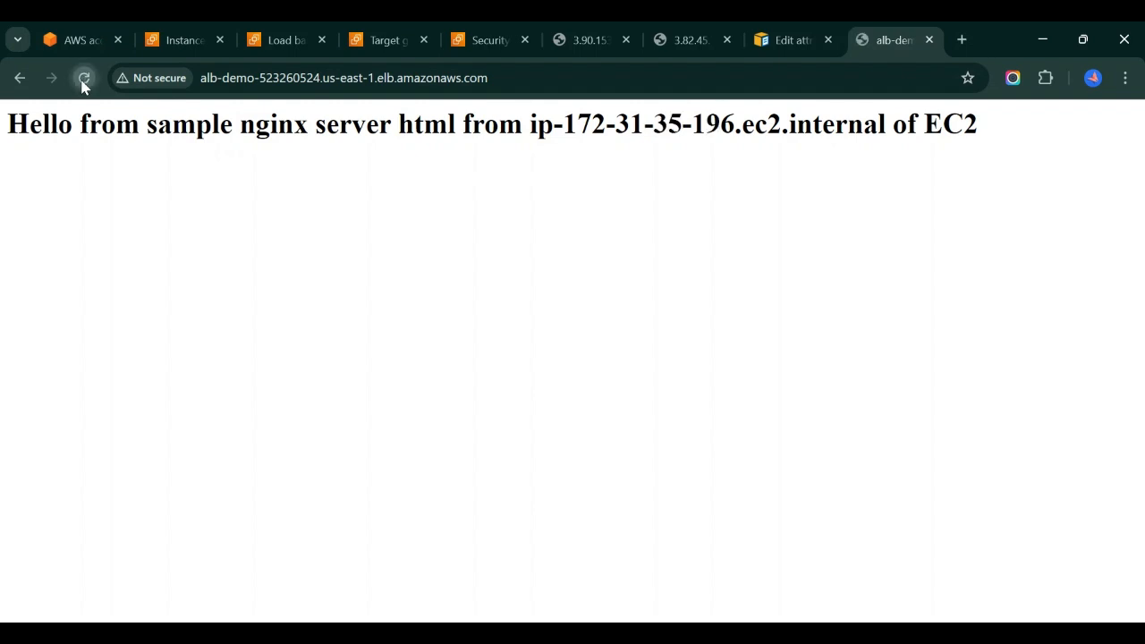
click(83, 80)
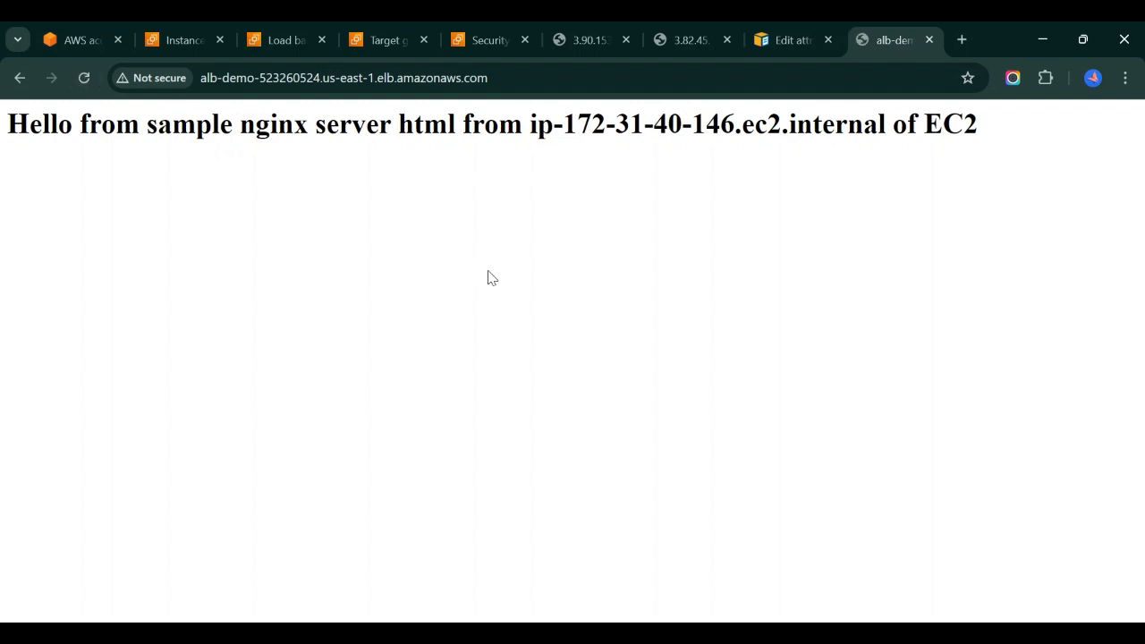
Go back to the alb-demo details page and review its listener, Availability Zones and status
click(274, 31)
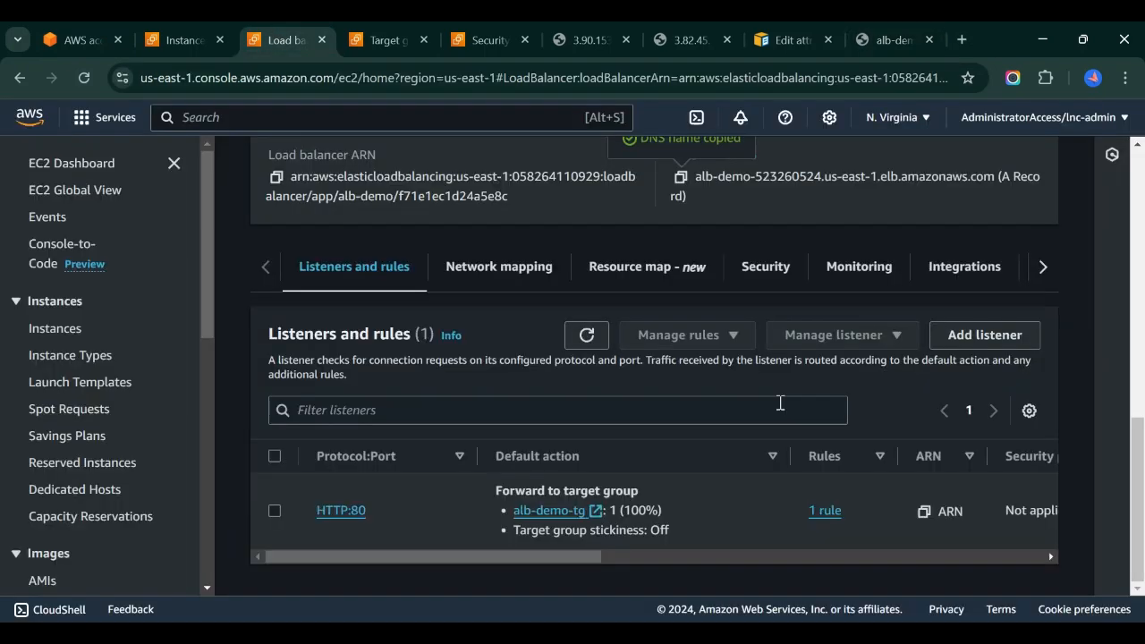
scroll(780, 403, up, 3)
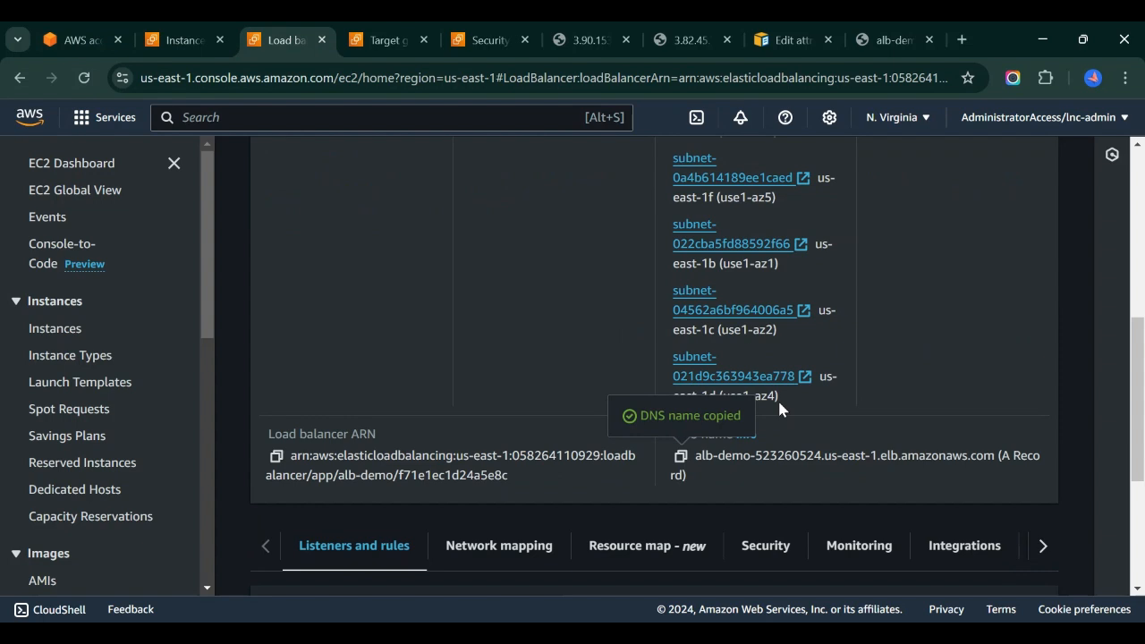
scroll(859, 367, up, 5)
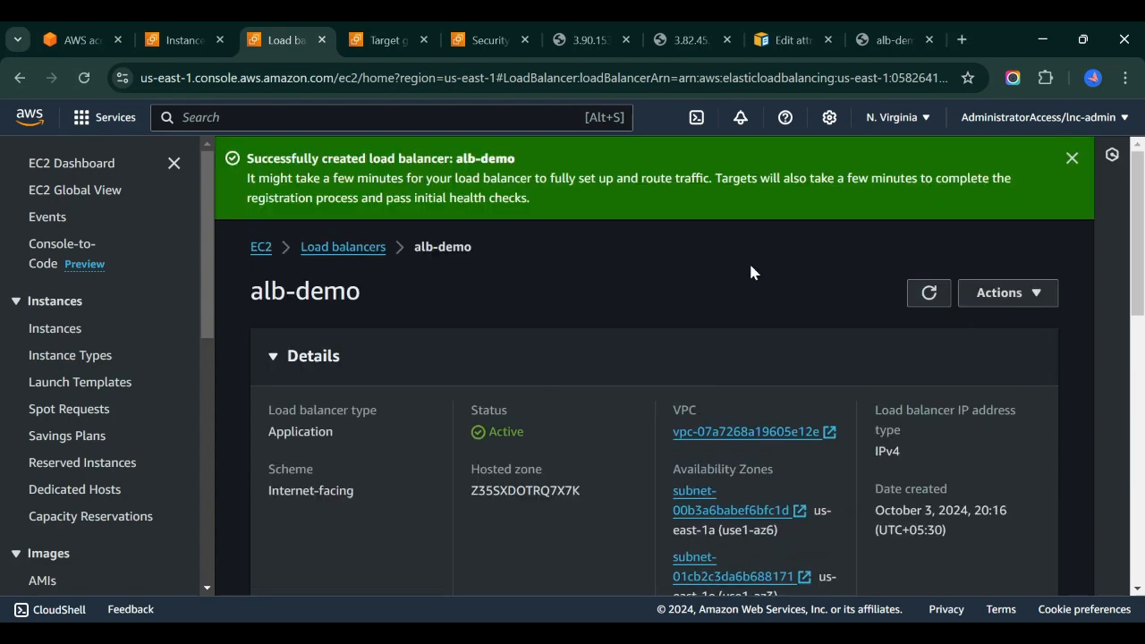